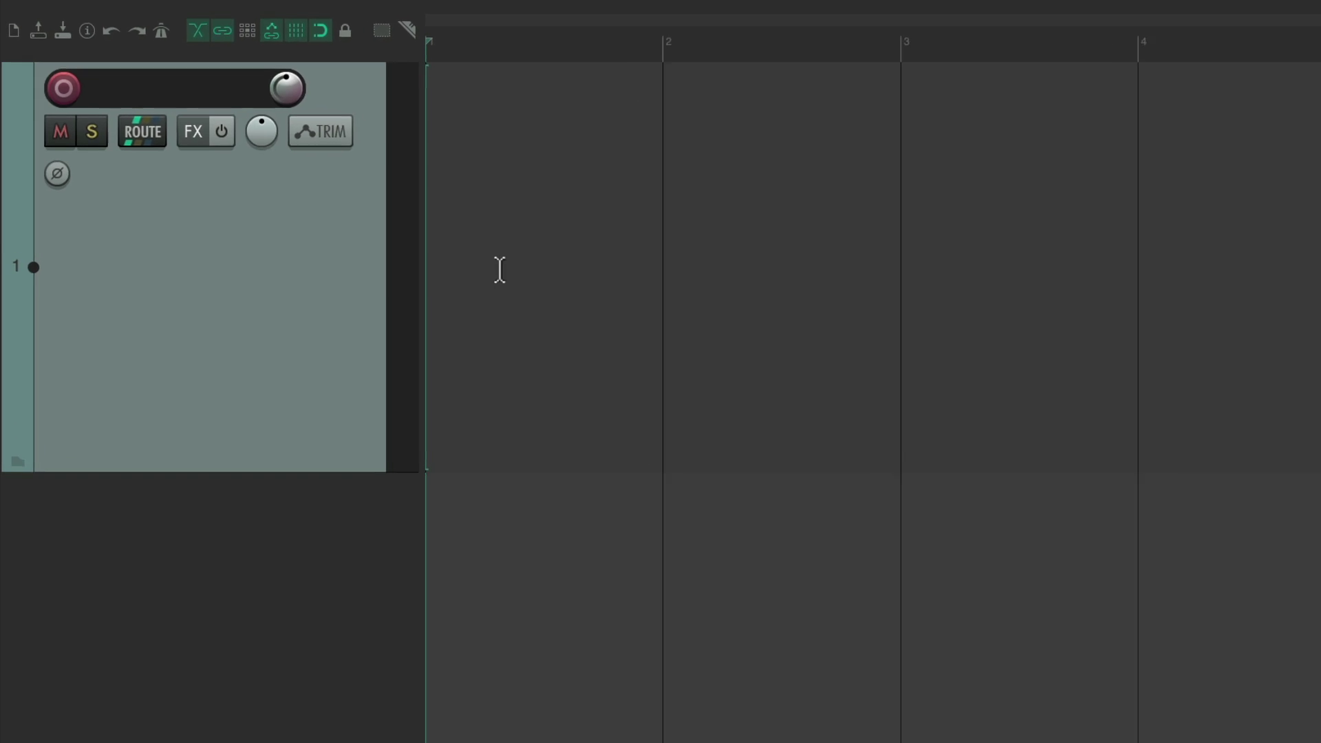
pyautogui.click(407, 169)
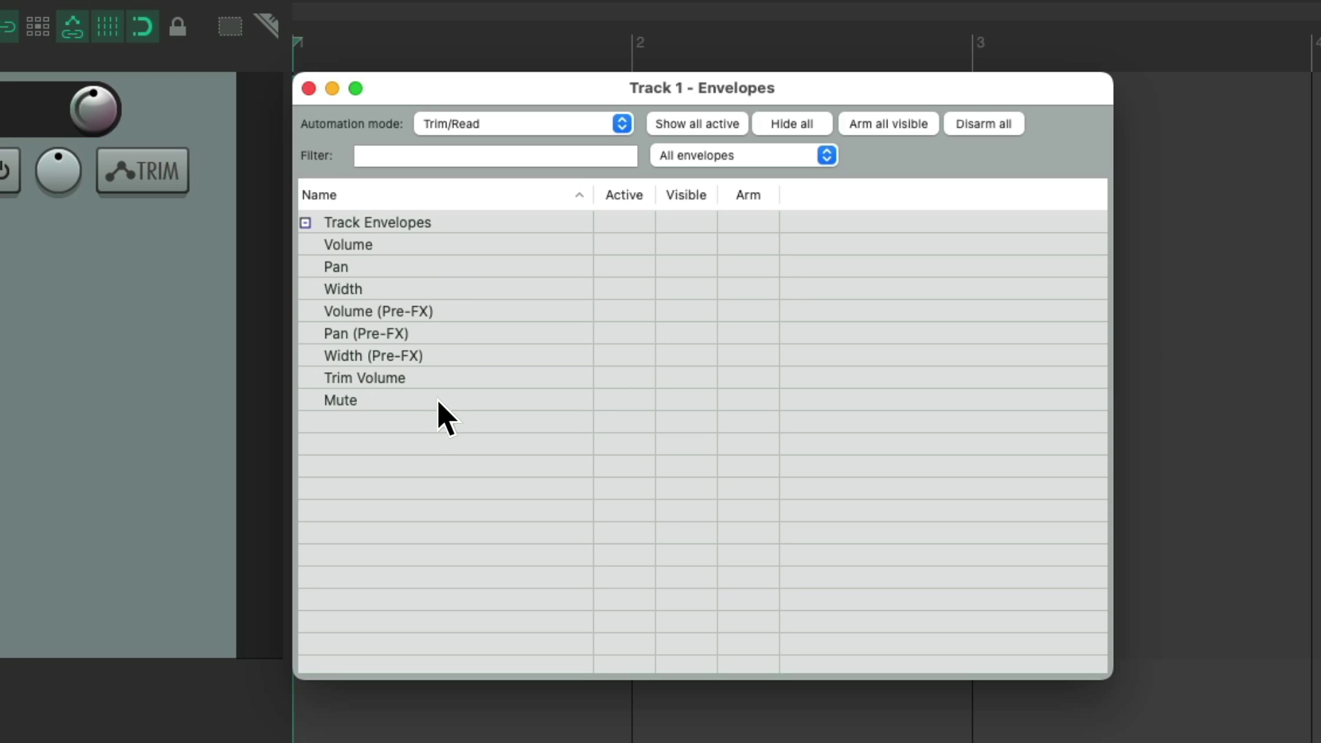
pyautogui.click(633, 245)
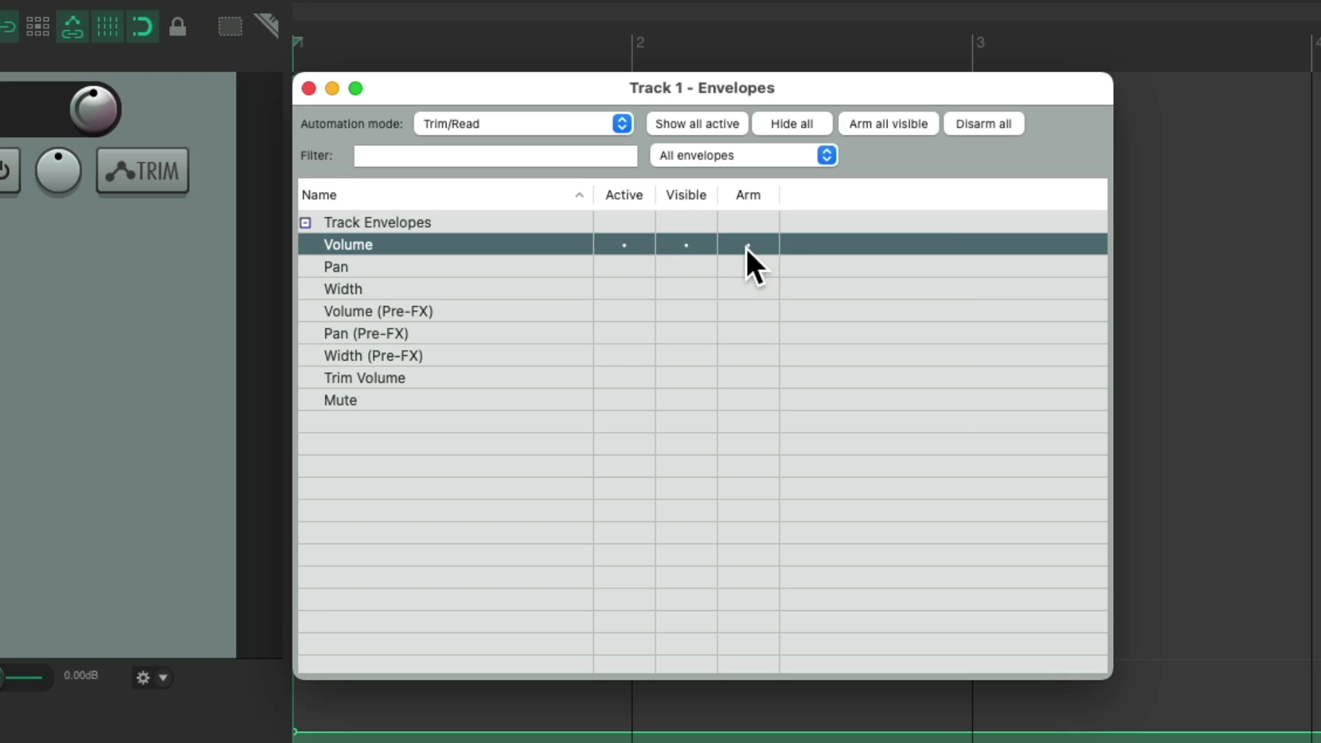
pyautogui.click(626, 267)
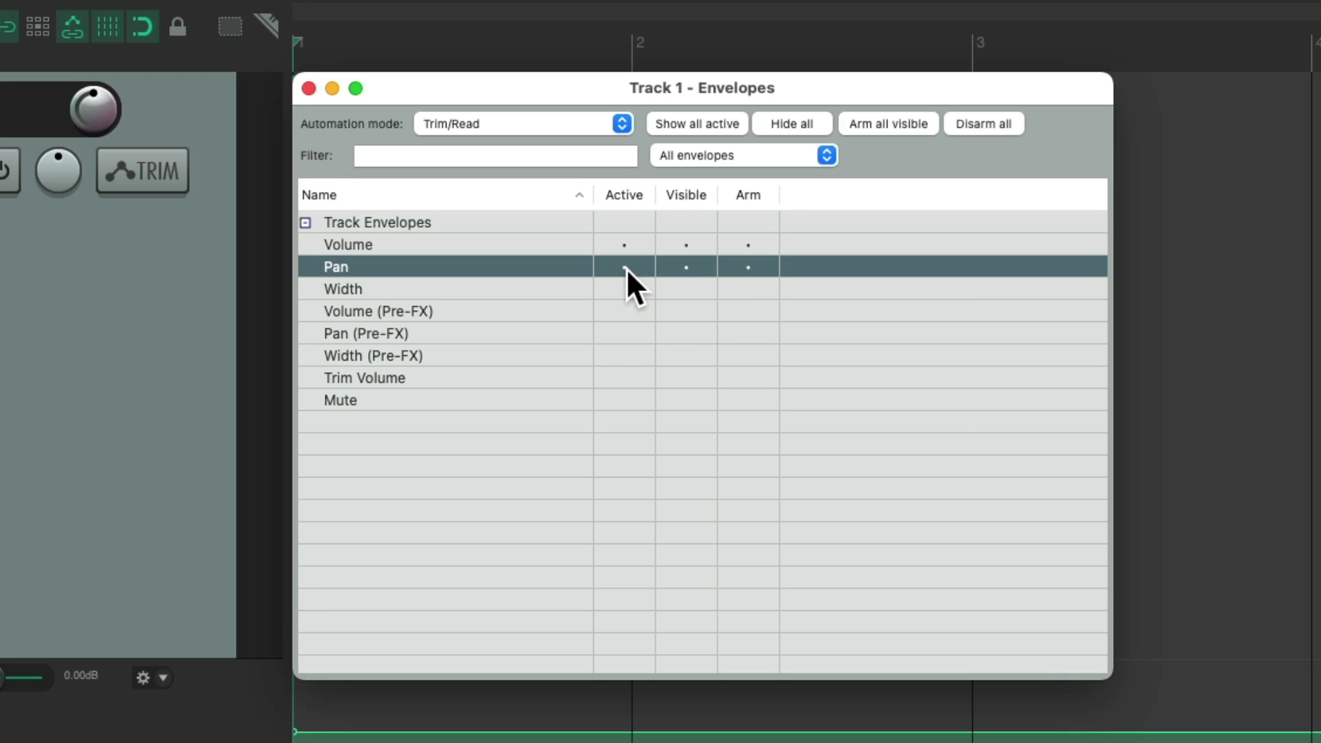
pyautogui.click(629, 400)
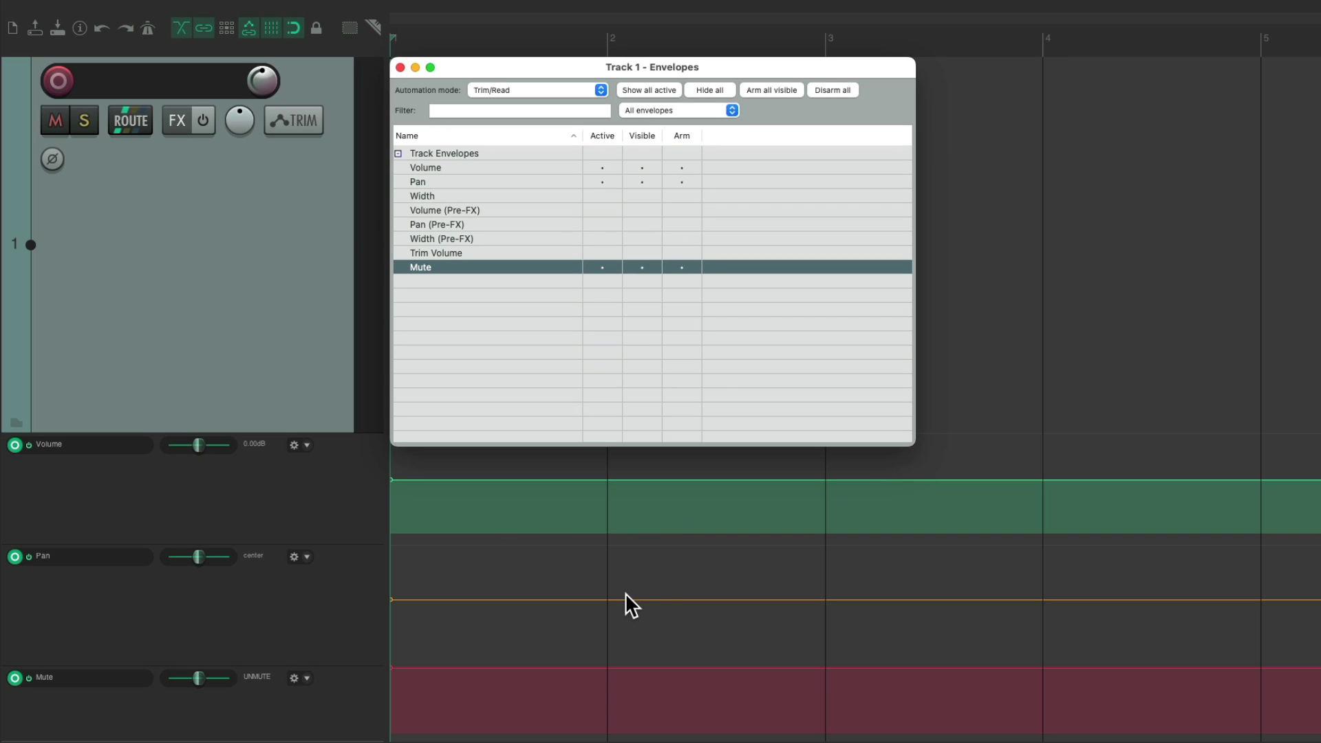
pyautogui.click(604, 267)
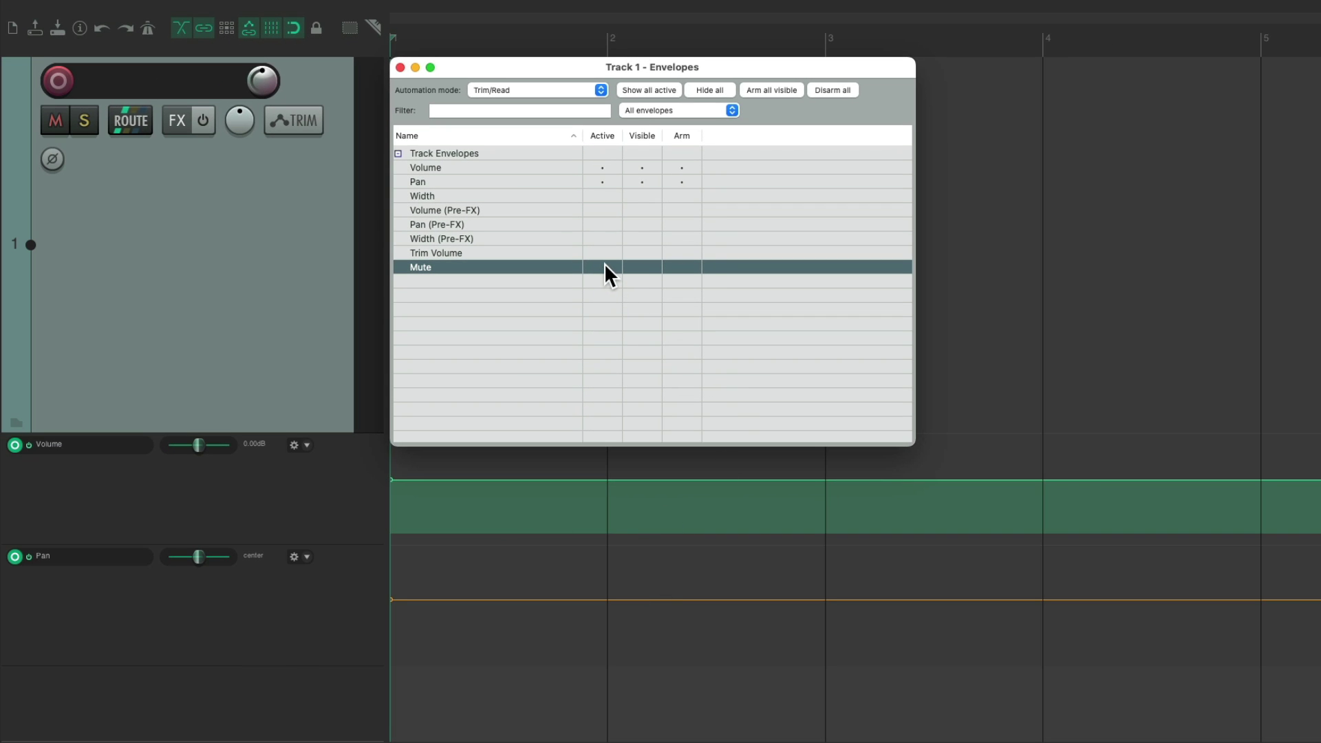
pyautogui.click(609, 181)
pyautogui.click(609, 169)
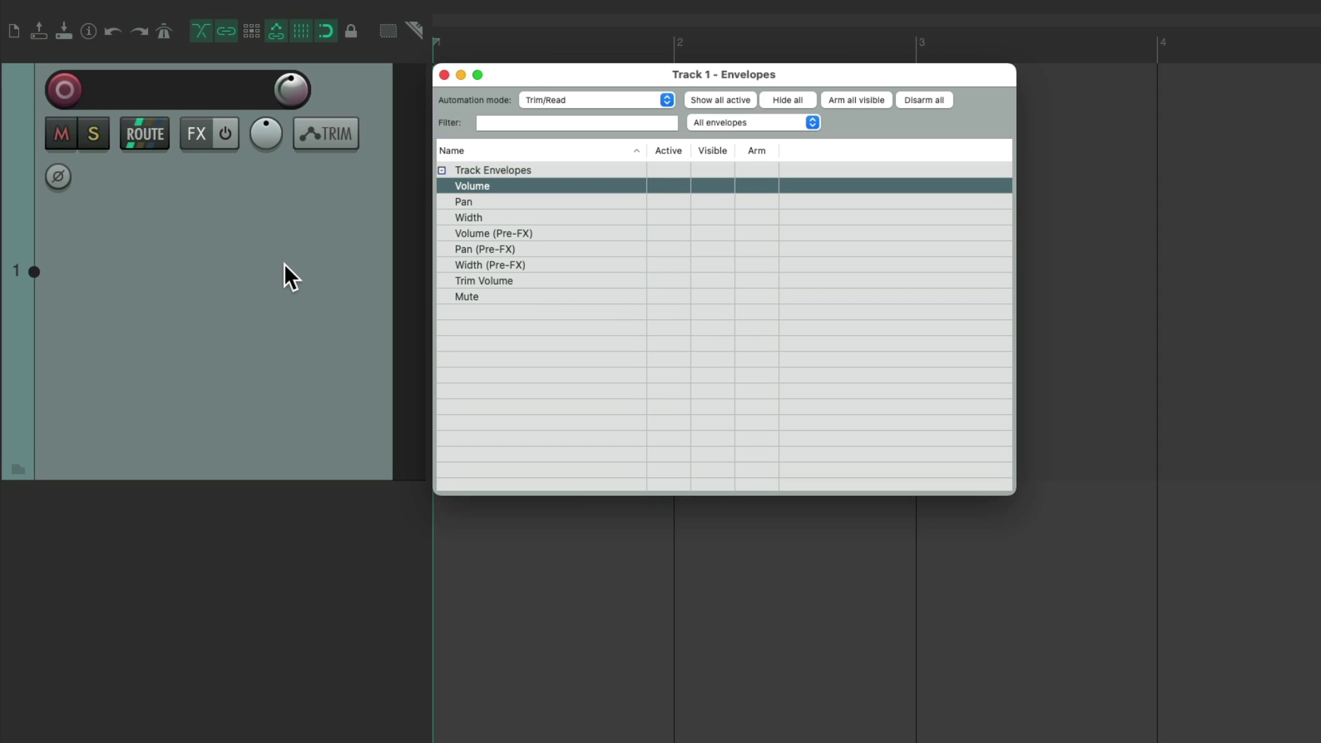
# Close the envelope manager, then toggle Track 1's Volume and Pan lanes on and off with V and P
pyautogui.click(283, 265)
pyautogui.press('v')
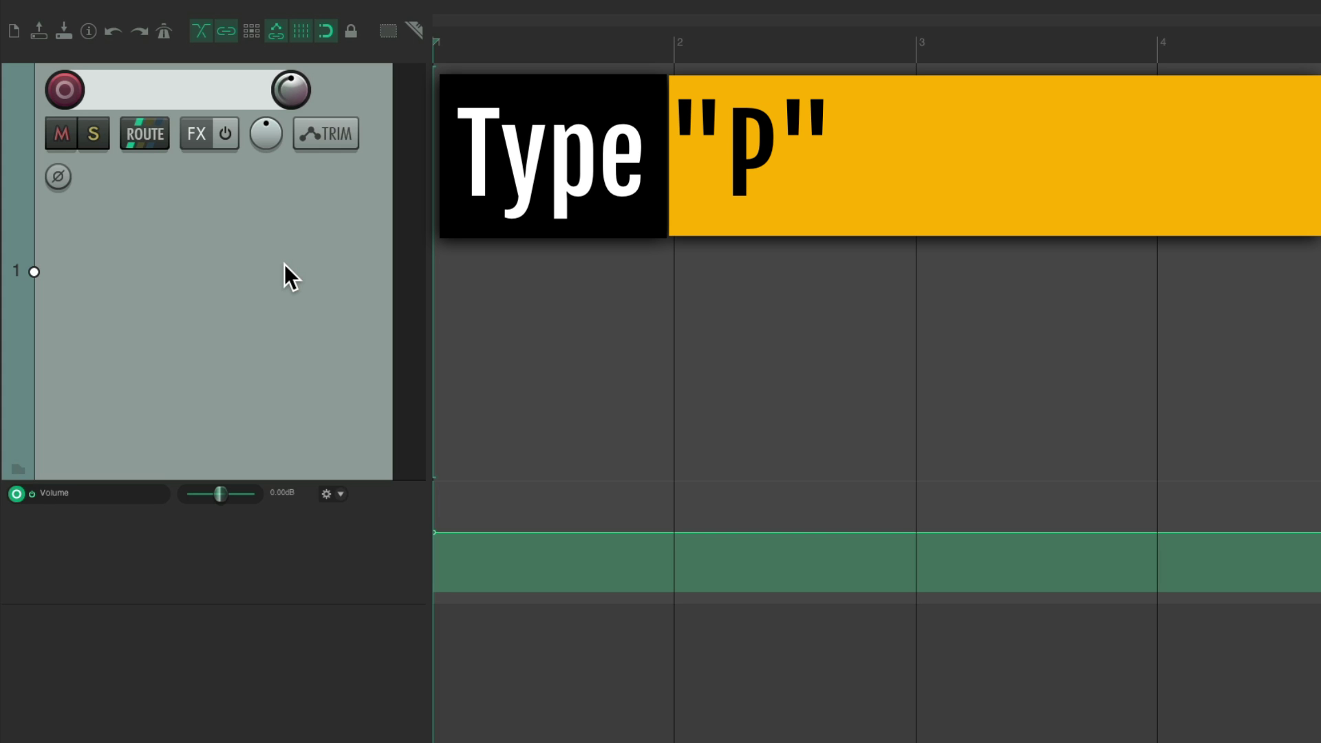
pyautogui.press('p')
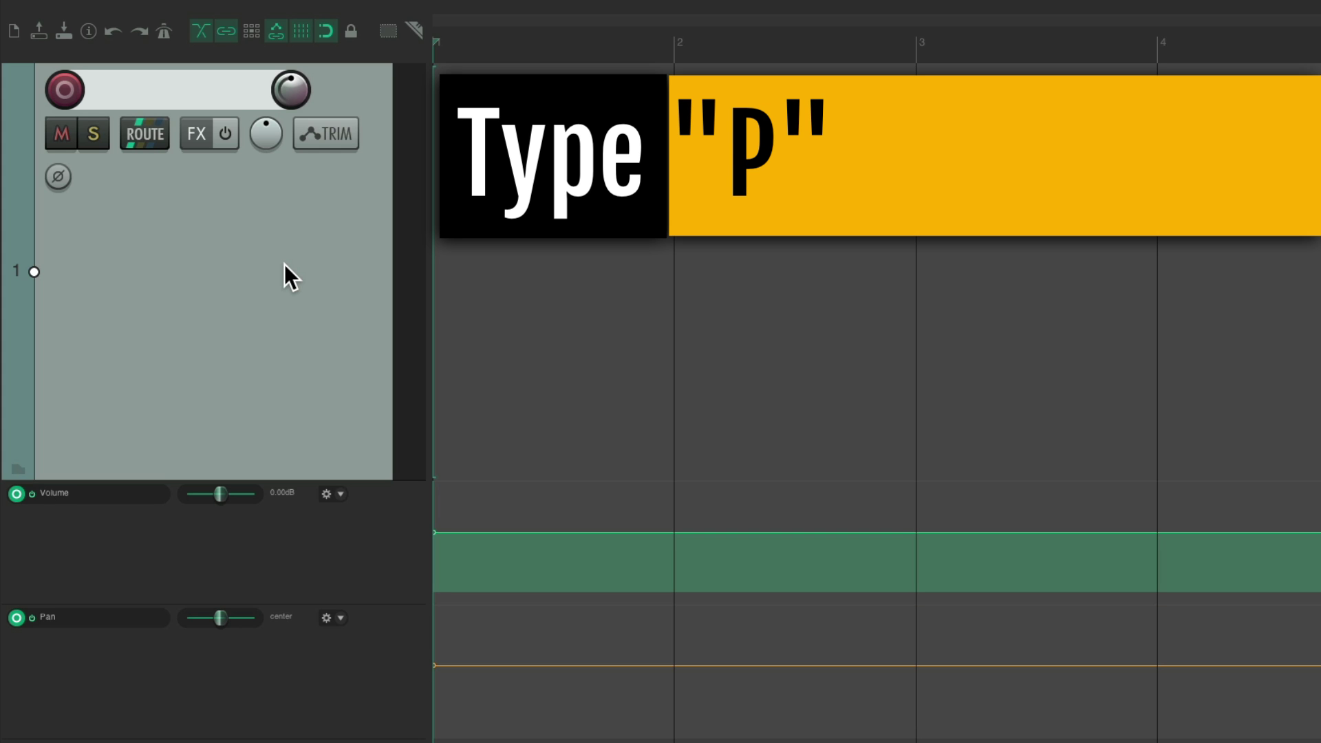
pyautogui.press('p')
pyautogui.press('v')
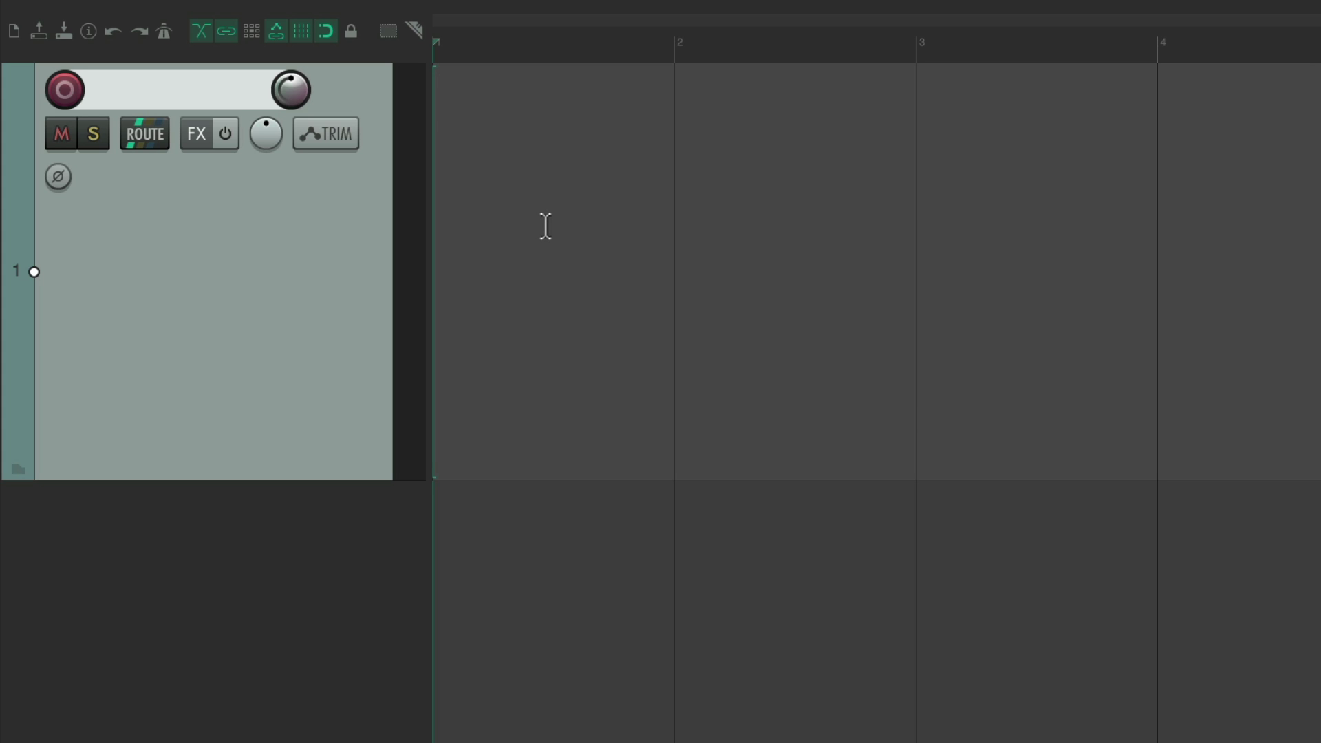
# Reopen Track 1's envelope manager and turn off its Auto-close window option
pyautogui.click(313, 136)
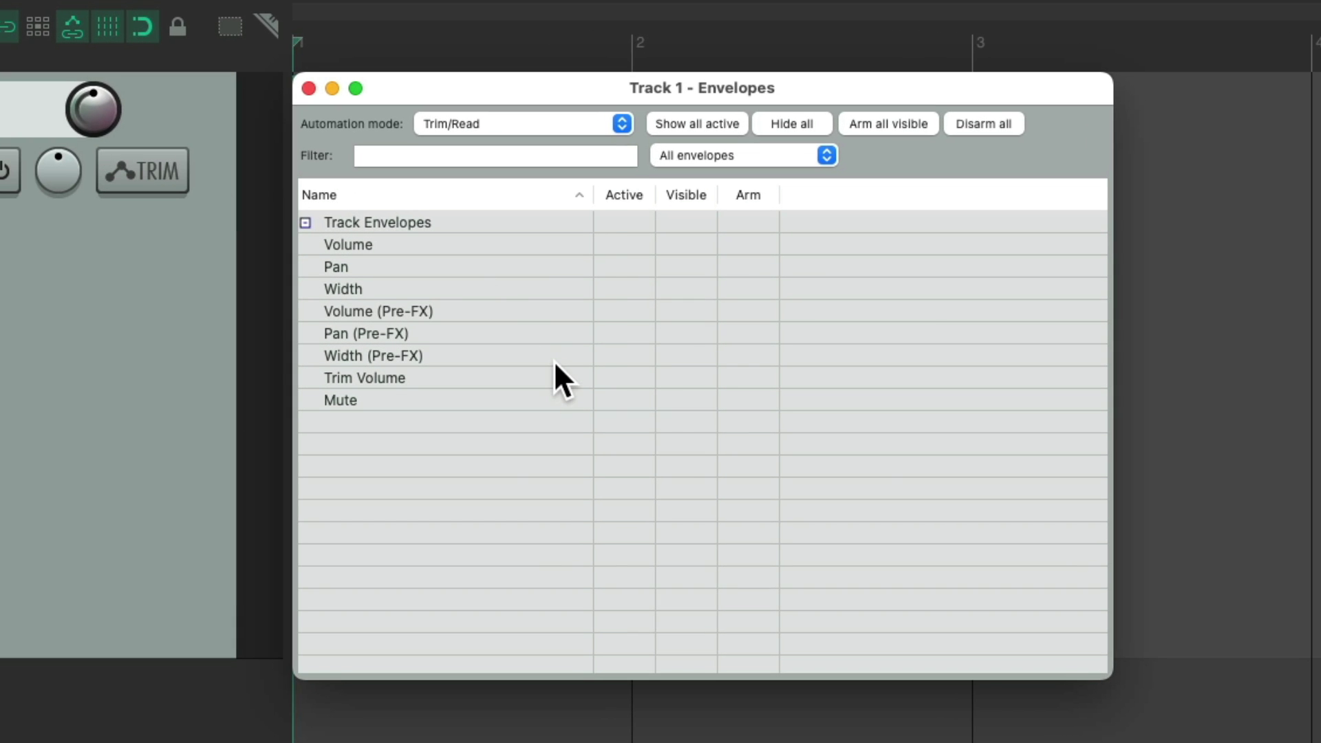
pyautogui.rightClick(854, 162)
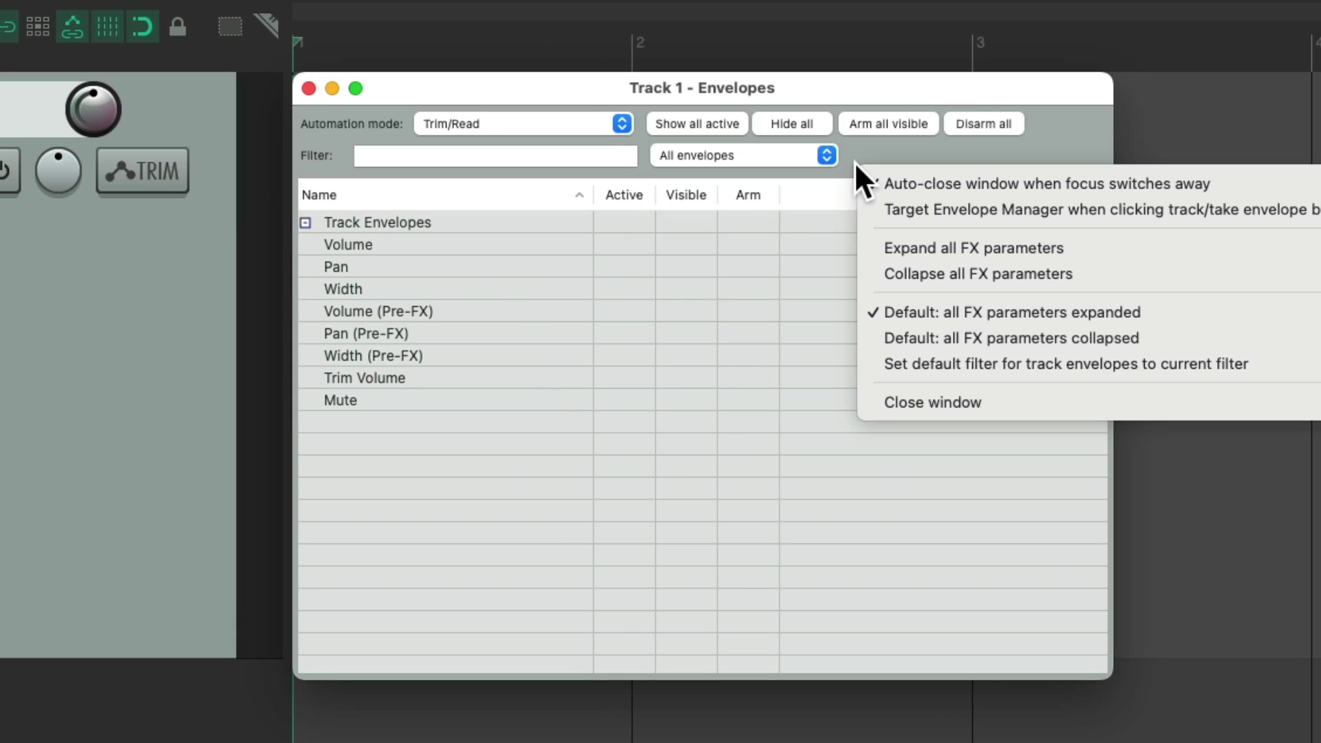
pyautogui.click(922, 189)
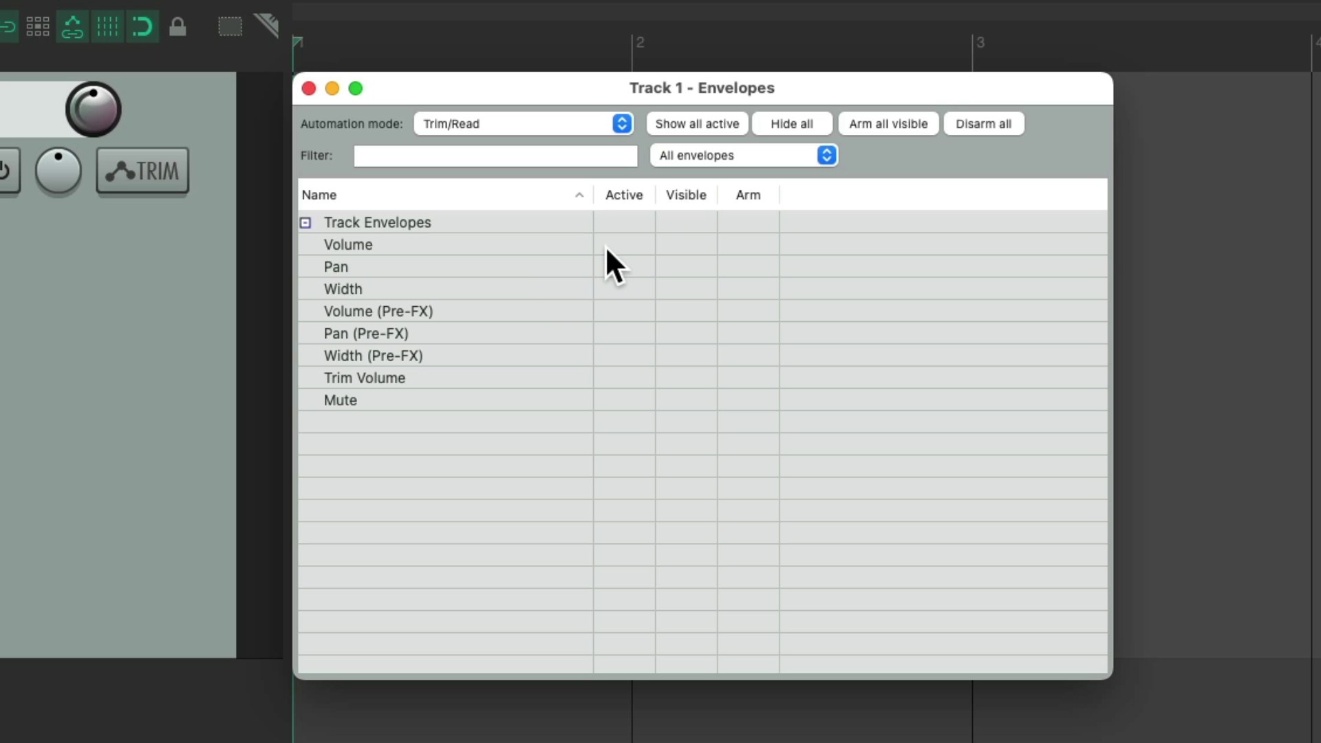
# Activate the Volume and Pan envelopes and draw a freehand curve in each lane
pyautogui.click(606, 246)
pyautogui.click(626, 269)
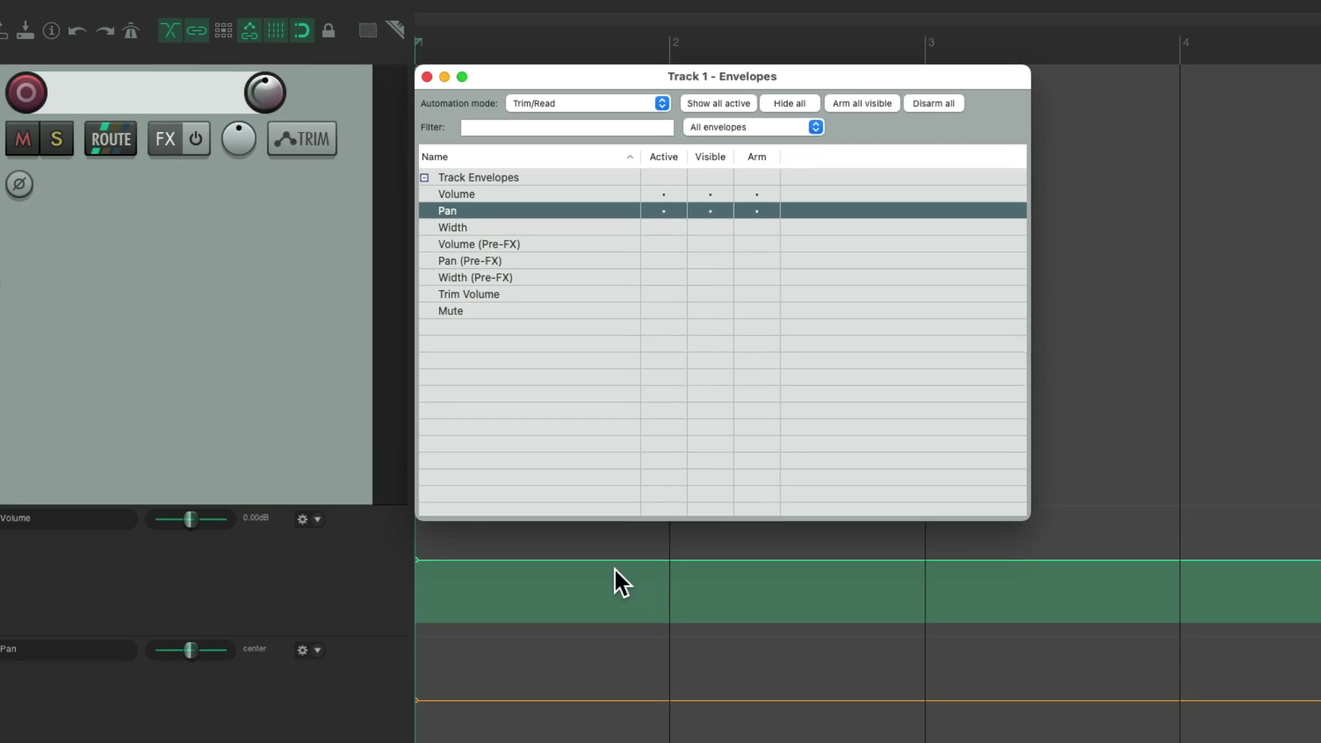
pyautogui.moveTo(484, 573); pyautogui.dragTo(736, 577)
pyautogui.moveTo(495, 688); pyautogui.dragTo(743, 715)
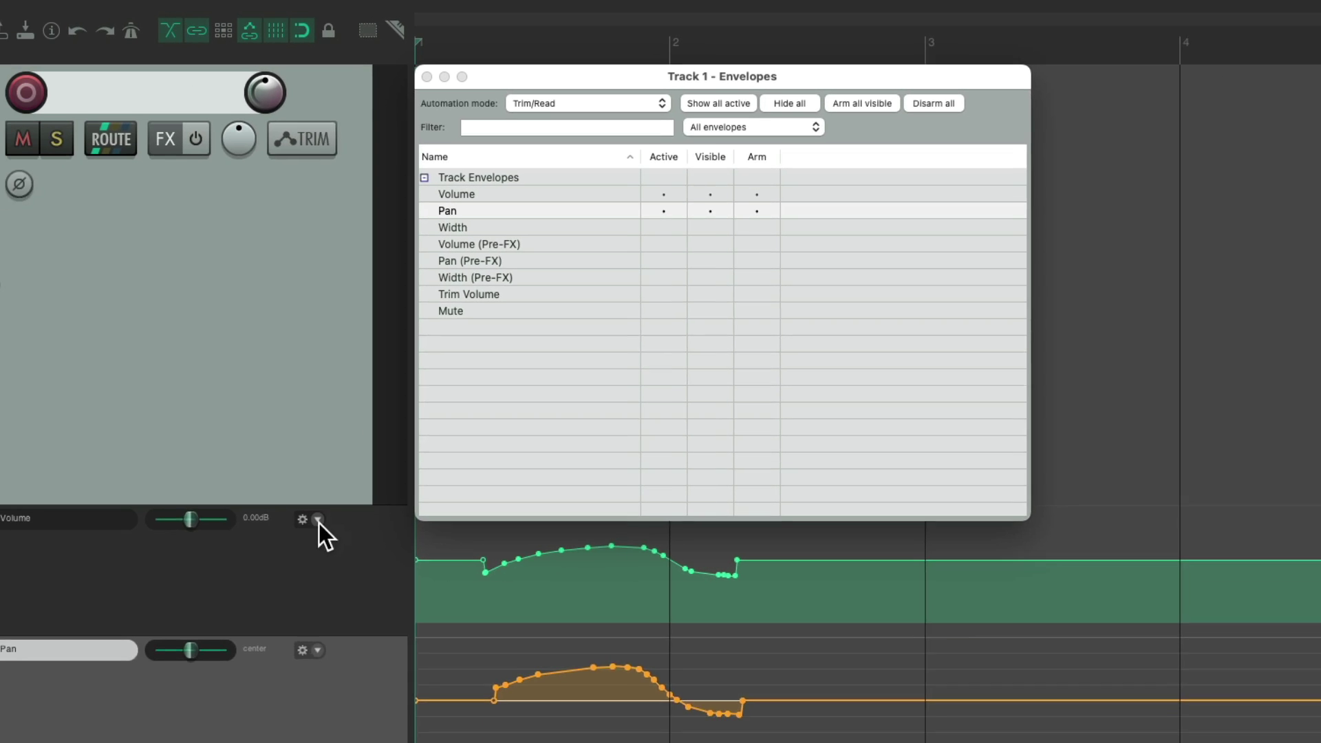
# Clear the Volume and Pan envelopes completely, confirming each removal
pyautogui.click(163, 677)
pyautogui.click(345, 554)
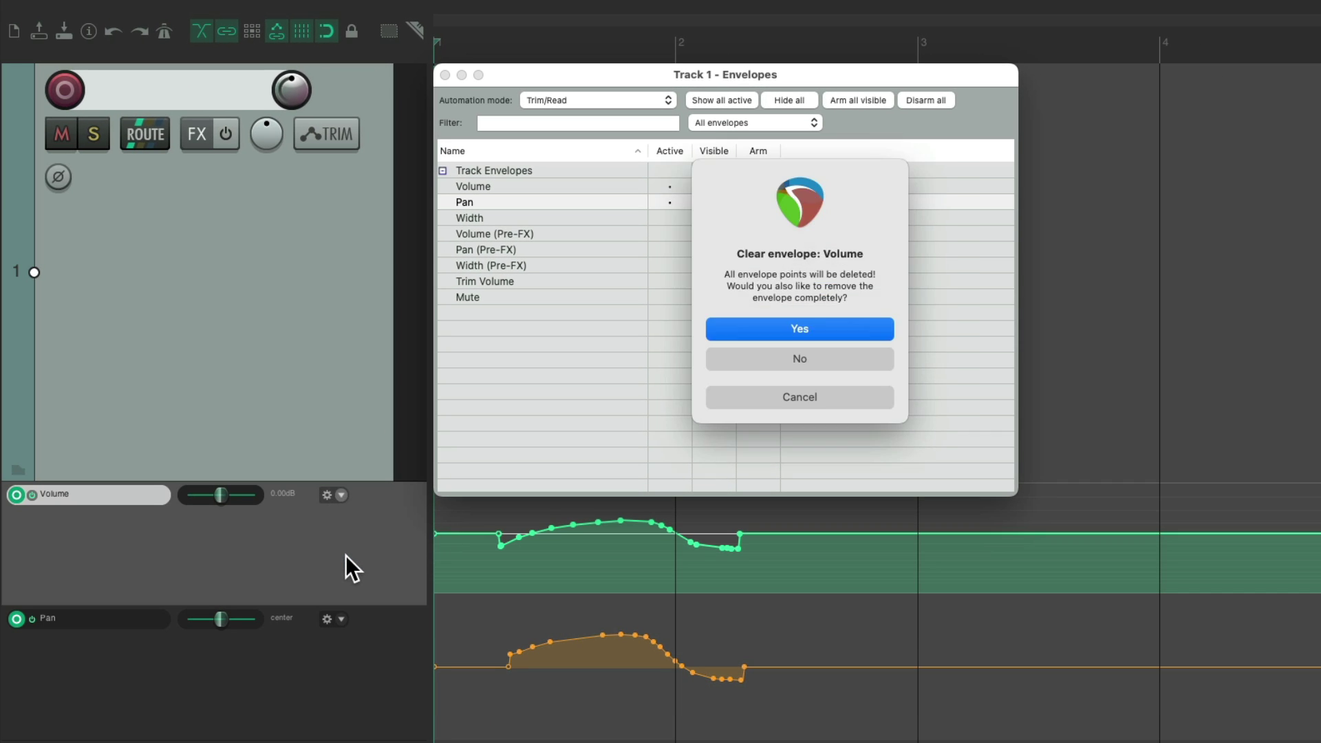
pyautogui.press('Return')
pyautogui.click(341, 495)
pyautogui.click(346, 555)
pyautogui.press('Return')
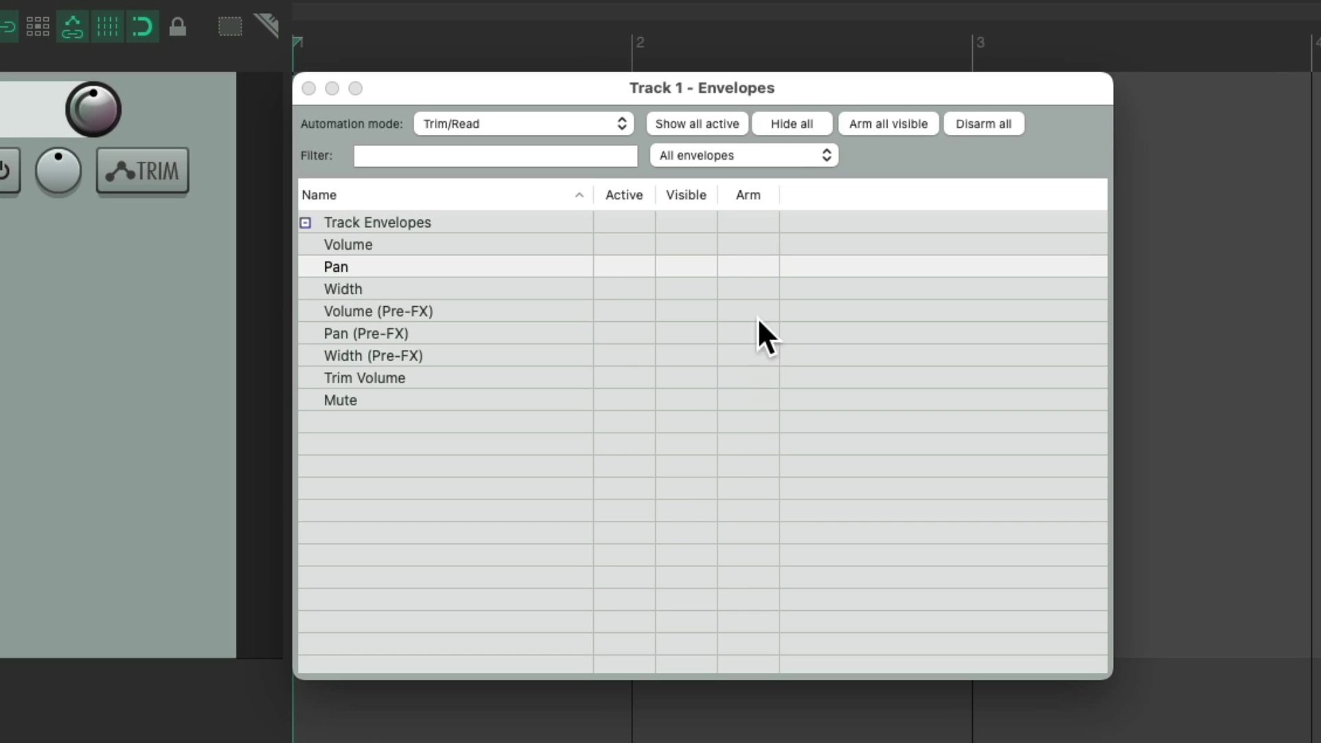
# Reactivate the Volume, Pan and Mute envelopes in the envelope manager
pyautogui.click(634, 243)
pyautogui.click(635, 265)
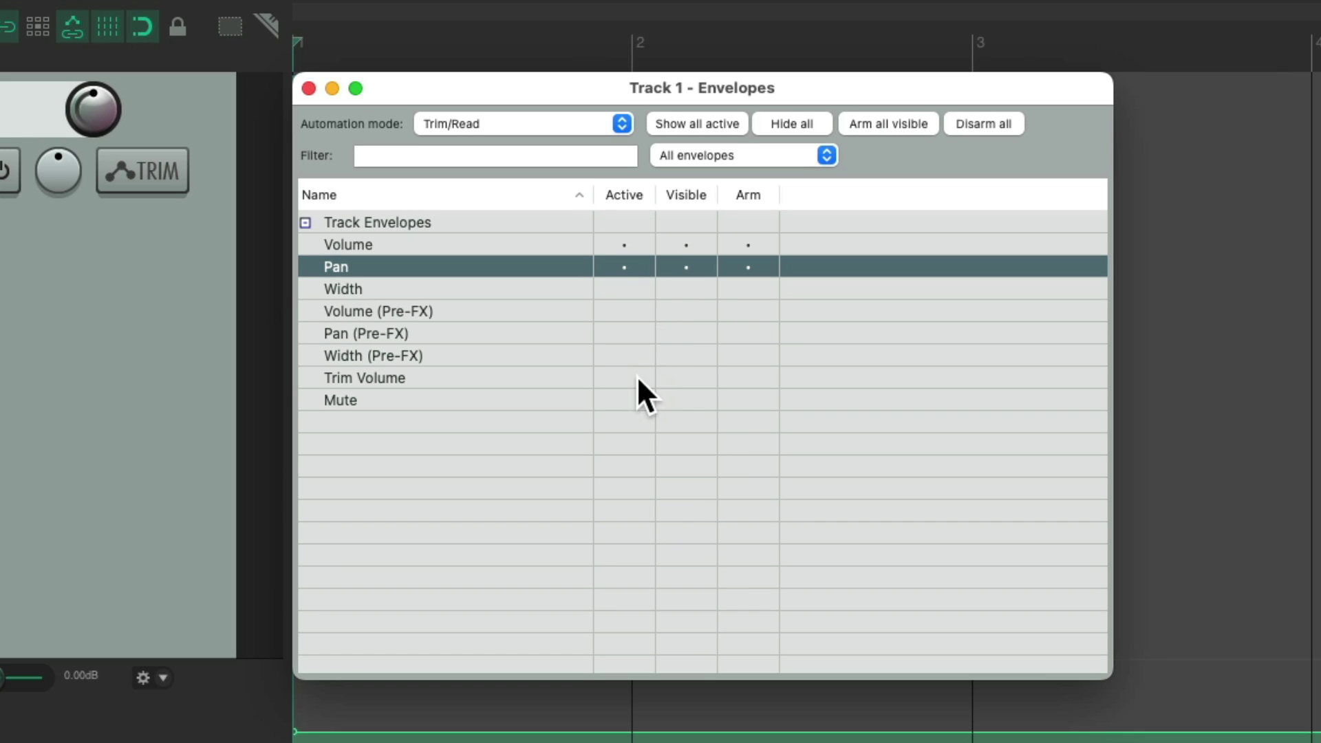
pyautogui.click(630, 398)
# Switch Track 1 to Write automation mode and start playback
pyautogui.click(563, 124)
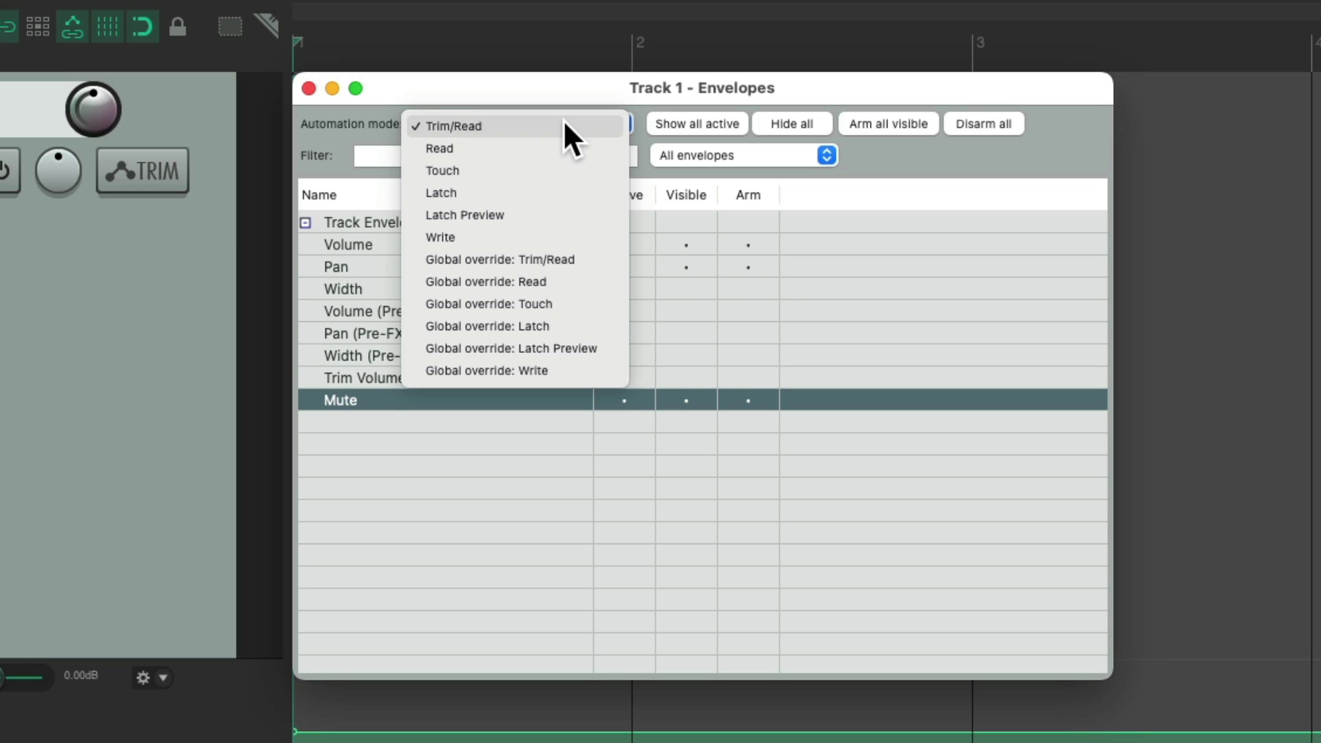
pyautogui.click(555, 237)
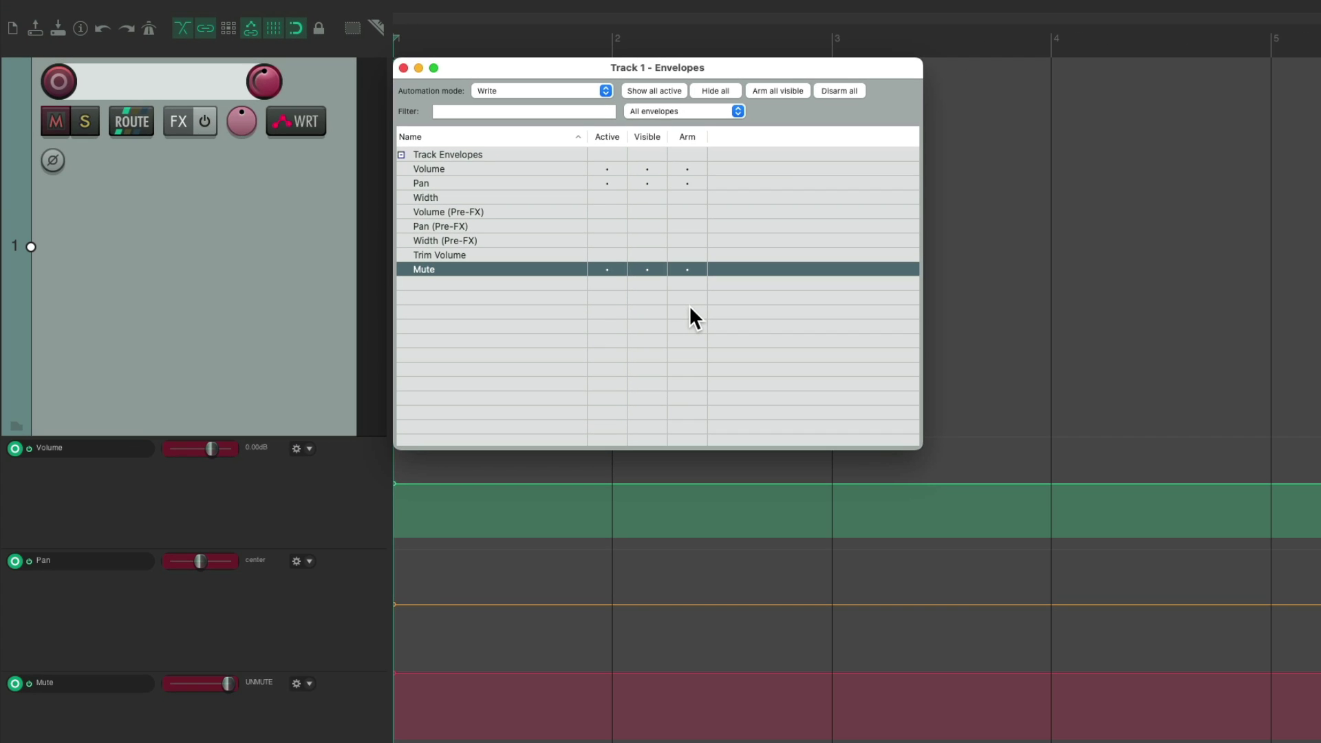
pyautogui.press('space')
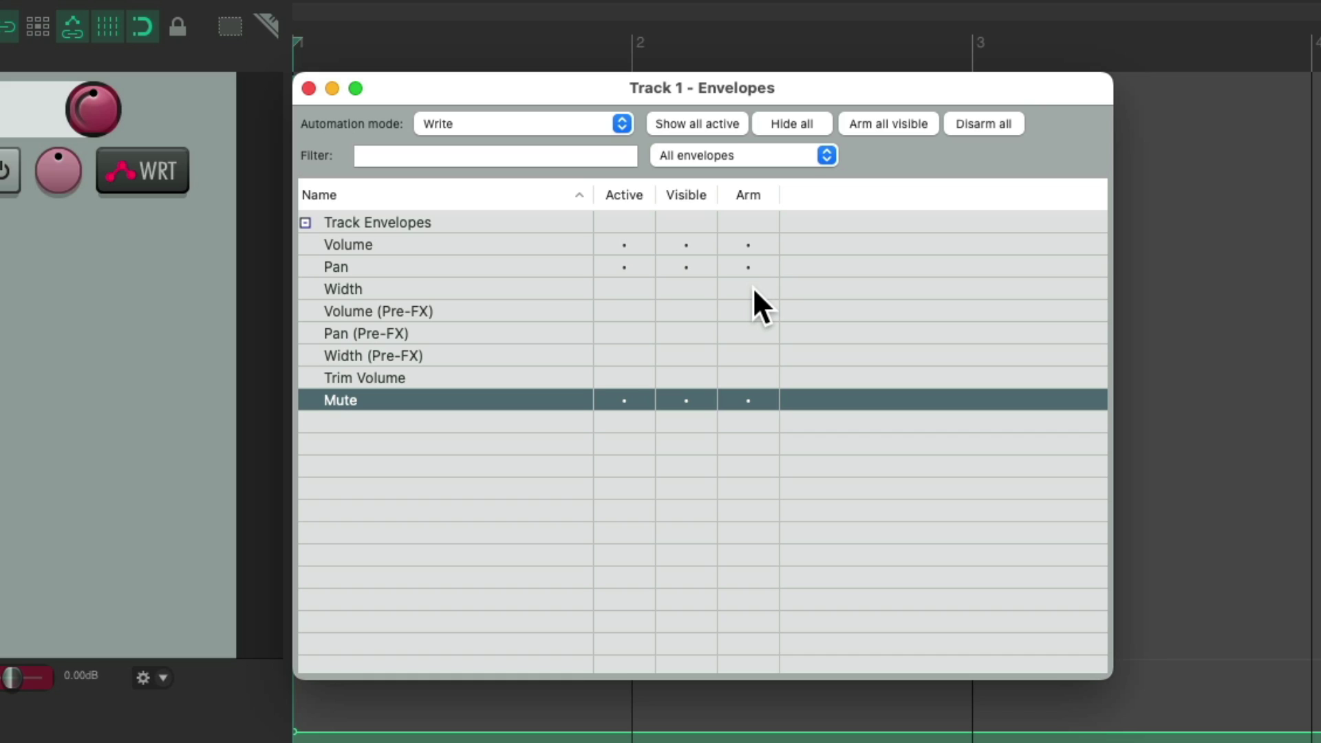
# Disarm Volume and Mute so only Pan stays armed, then draw new curves in both lanes
pyautogui.click(766, 245)
pyautogui.click(762, 394)
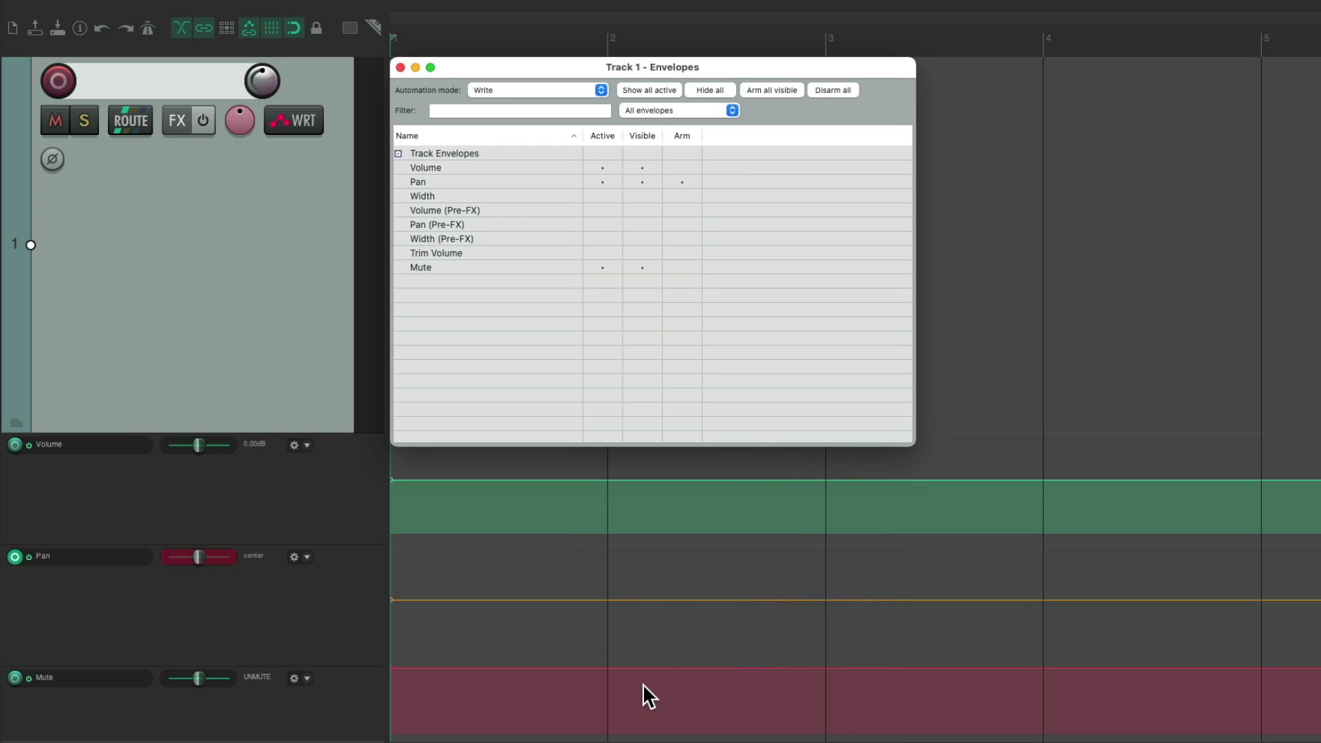
pyautogui.moveTo(438, 497)
pyautogui.mouseDown()
pyautogui.moveTo(519, 485)
pyautogui.moveTo(670, 517)
pyautogui.mouseUp()
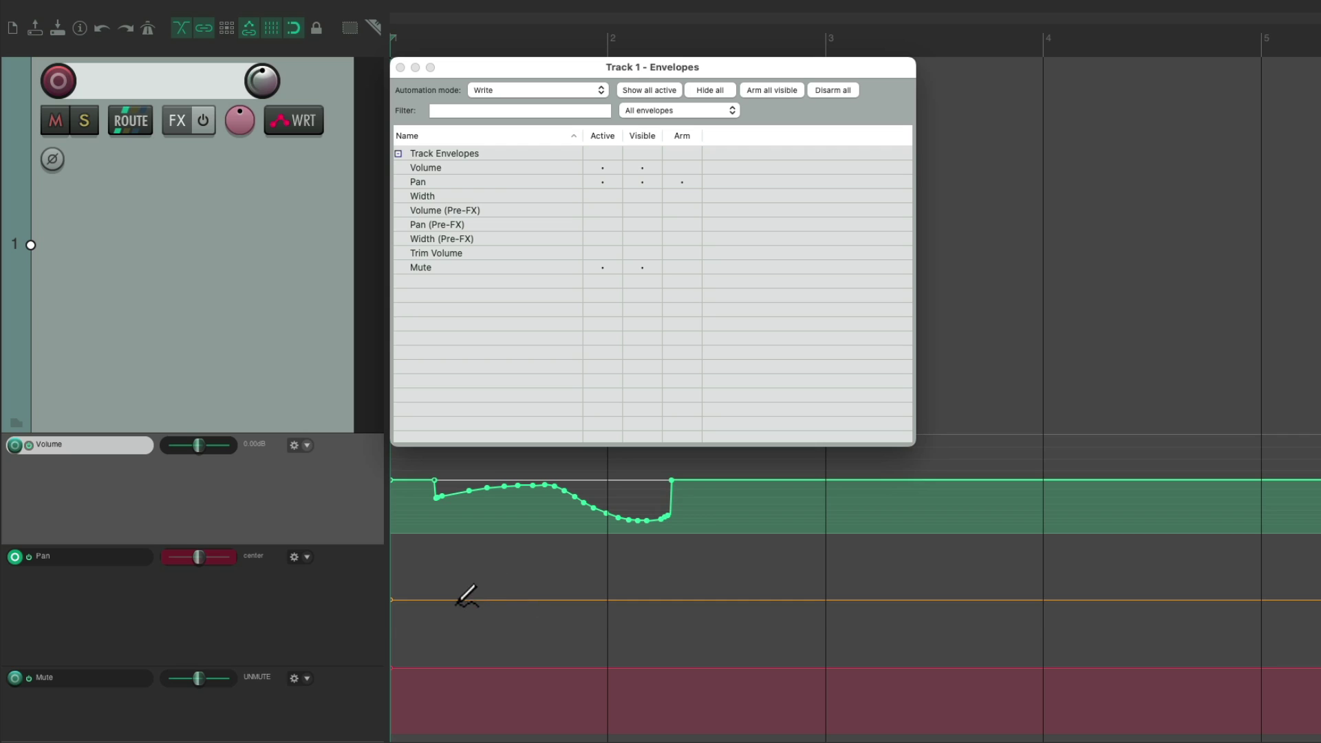
pyautogui.moveTo(454, 604); pyautogui.dragTo(709, 602)
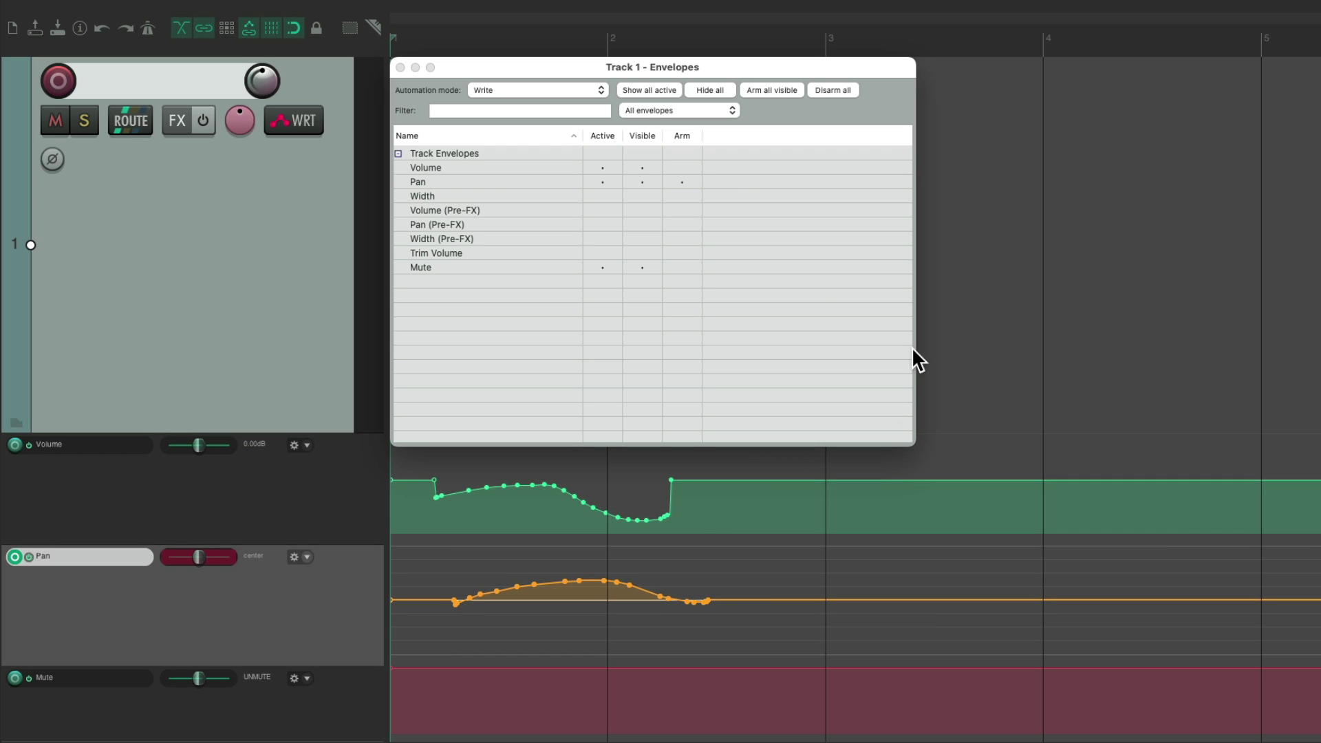
# Disarm Pan, then hide and re-show the Volume, Pan and Mute envelope lanes
pyautogui.click(688, 180)
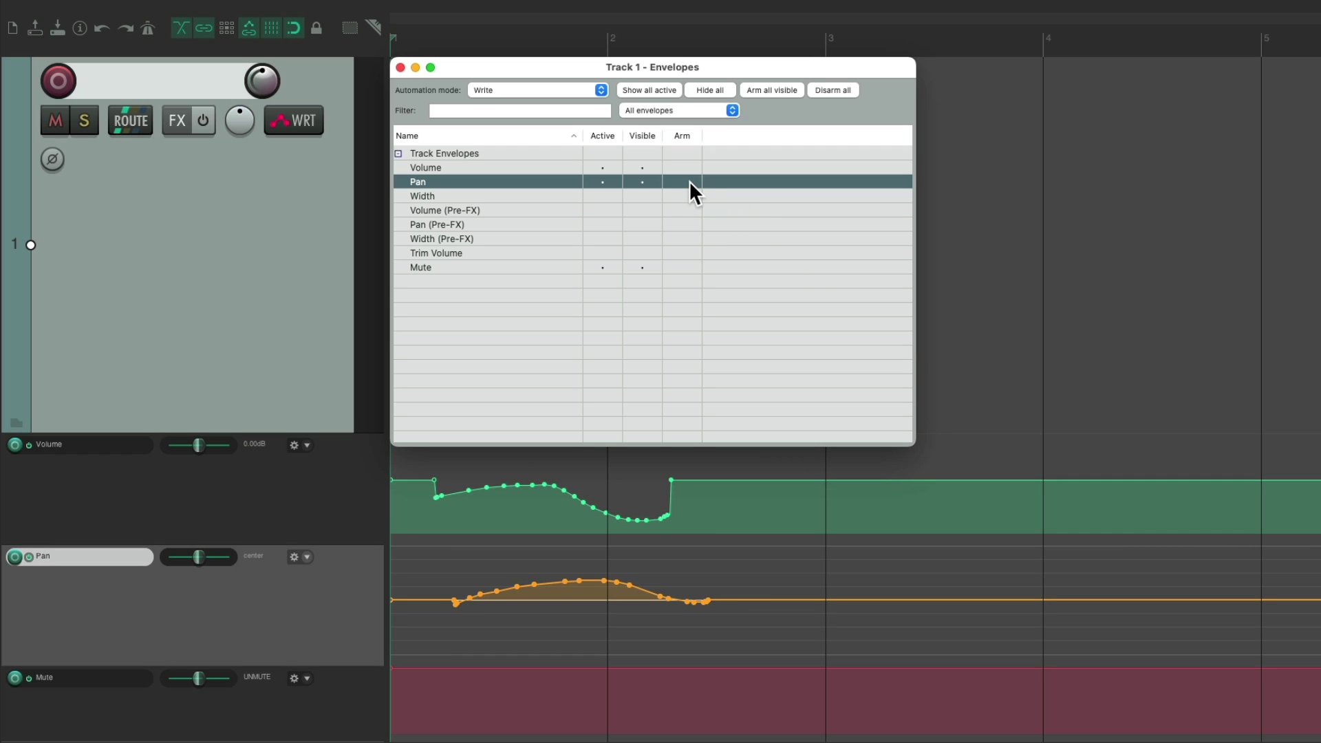
pyautogui.click(652, 167)
pyautogui.click(653, 181)
pyautogui.click(652, 267)
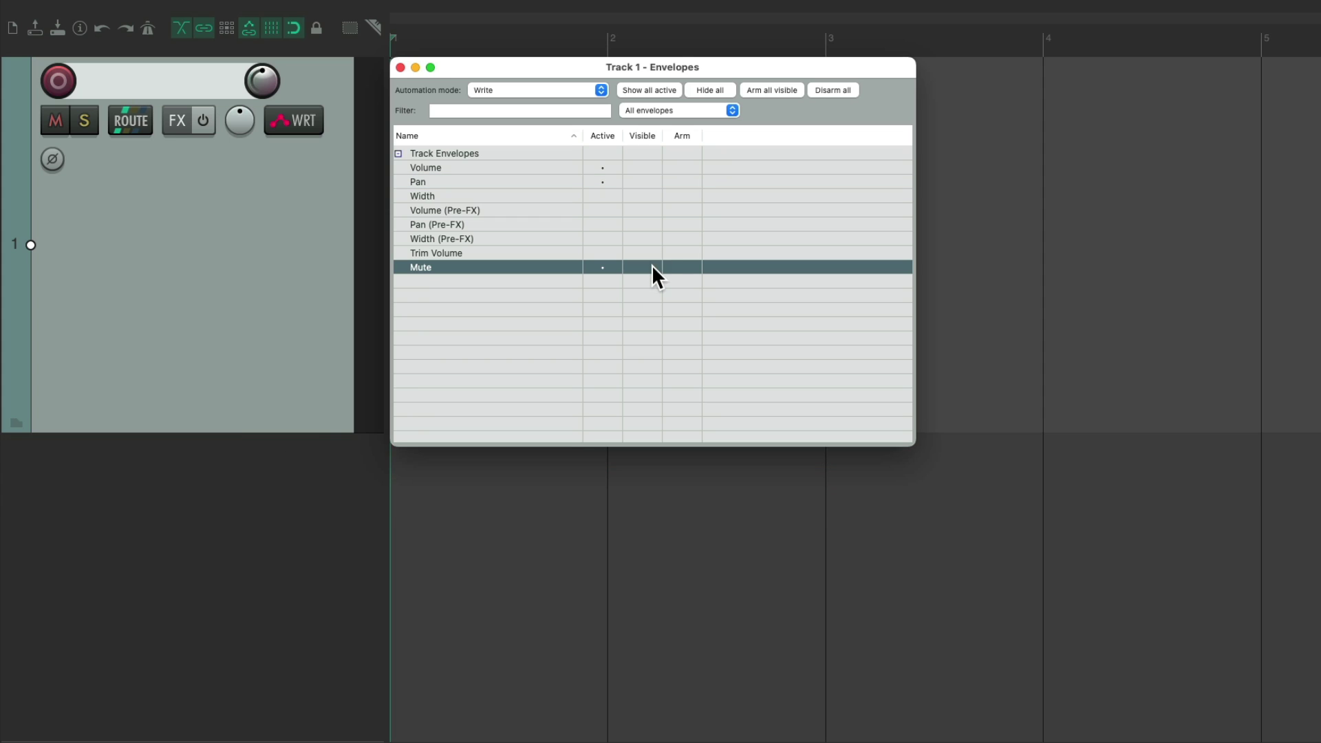
pyautogui.click(650, 167)
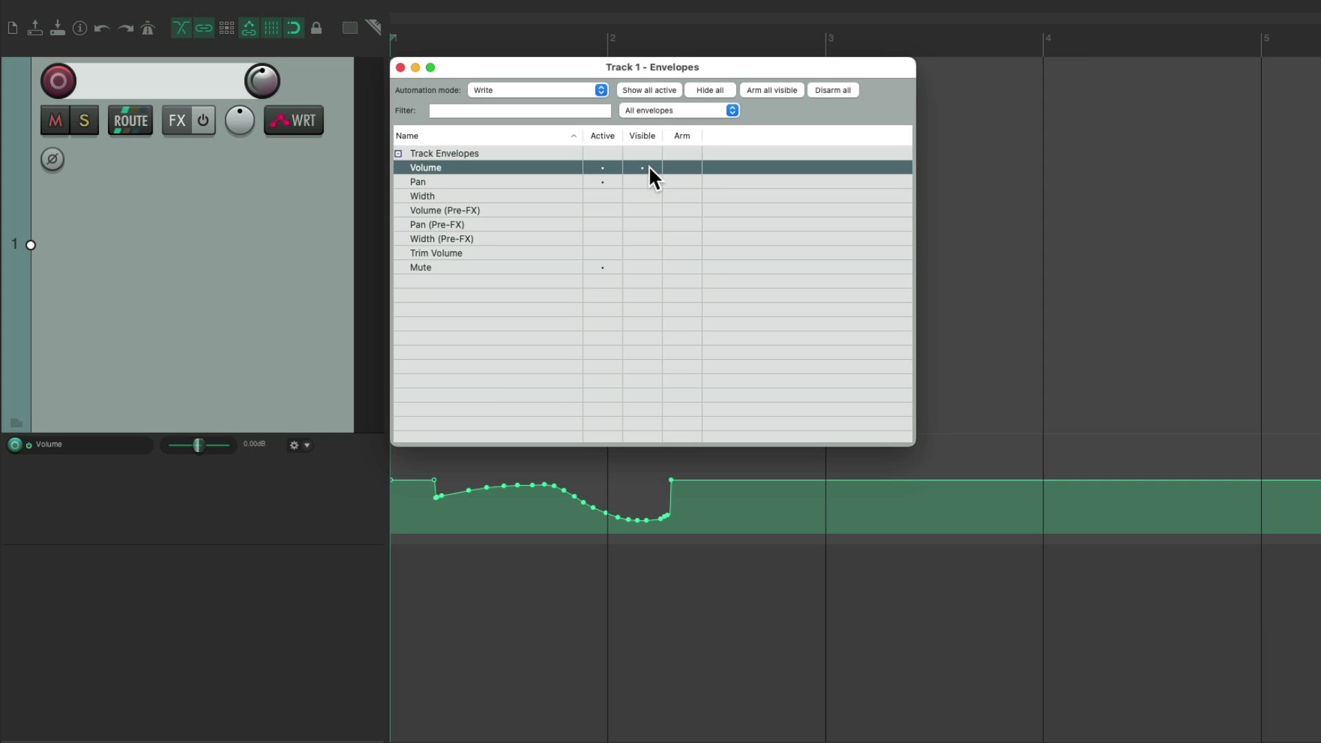
pyautogui.click(650, 181)
pyautogui.click(650, 268)
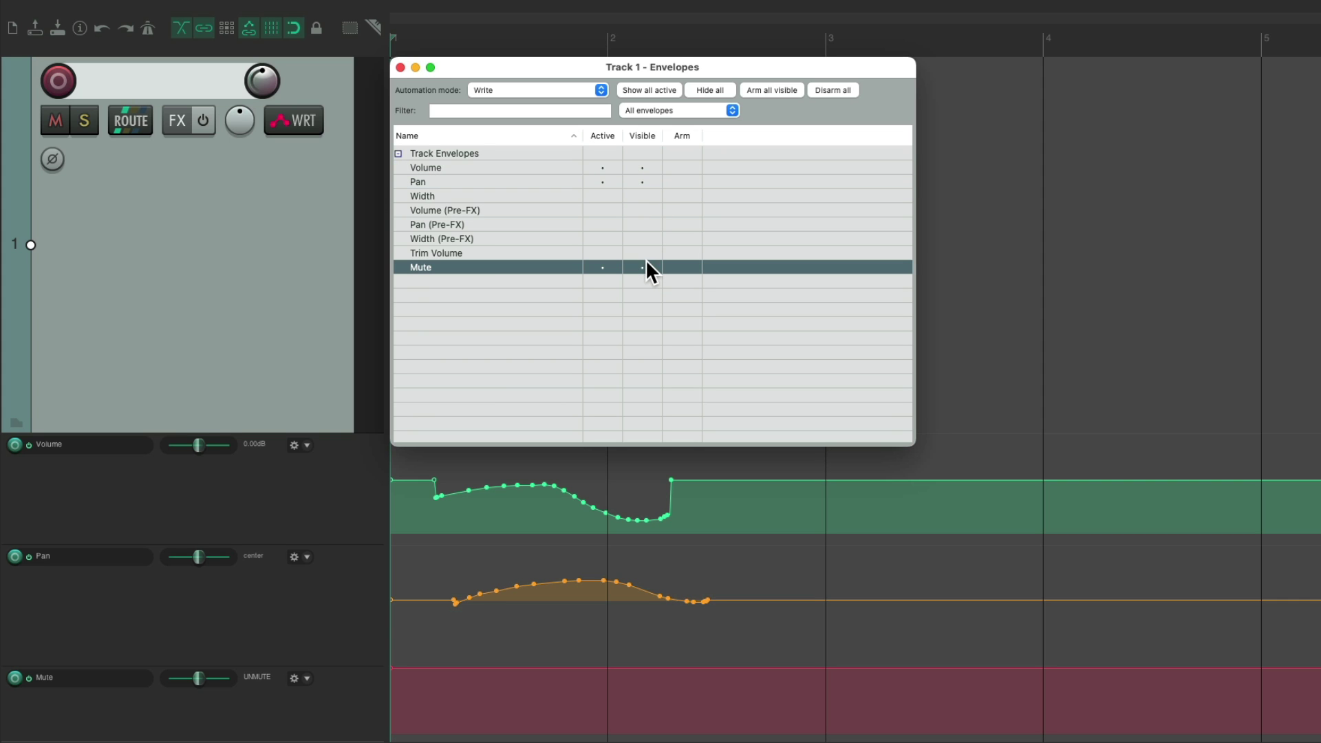
# Bypass Volume and Pan and deactivate Mute, then reactivate all three envelopes
pyautogui.click(615, 167)
pyautogui.click(613, 181)
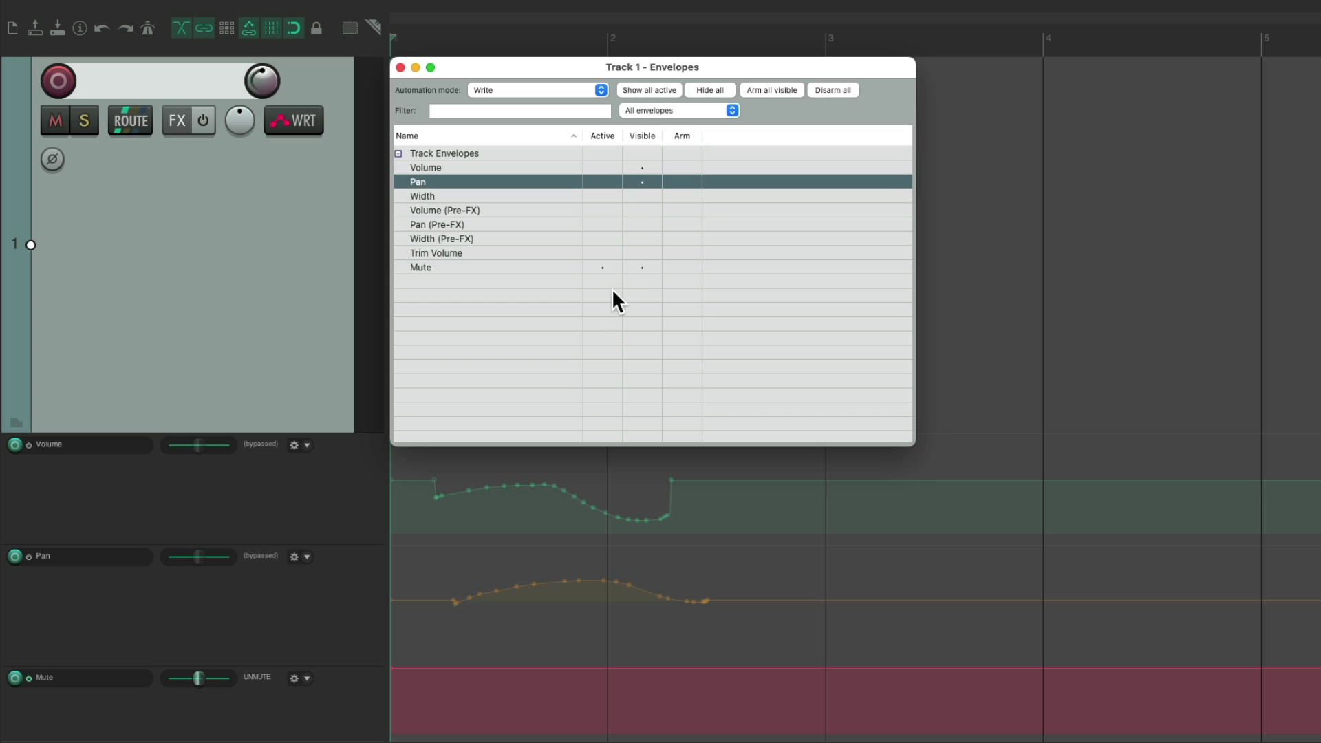
pyautogui.click(609, 267)
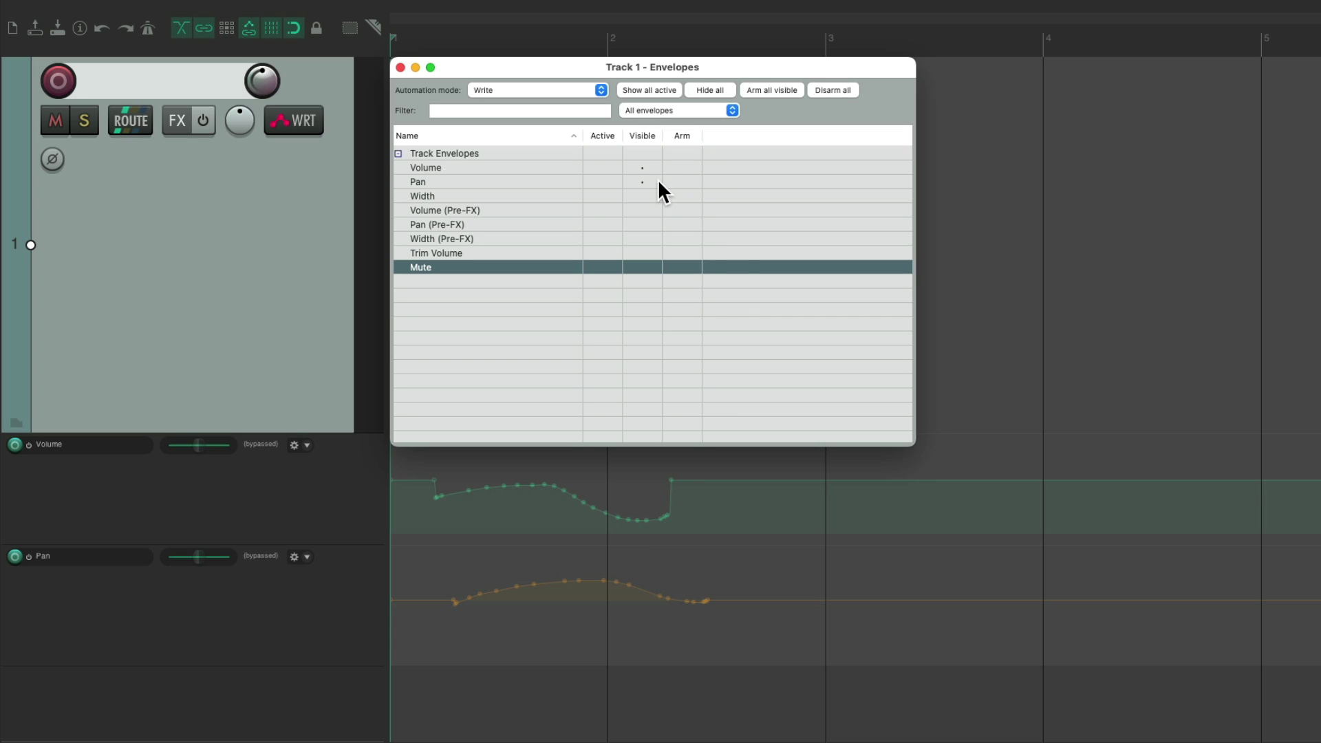
pyautogui.click(605, 167)
pyautogui.click(610, 181)
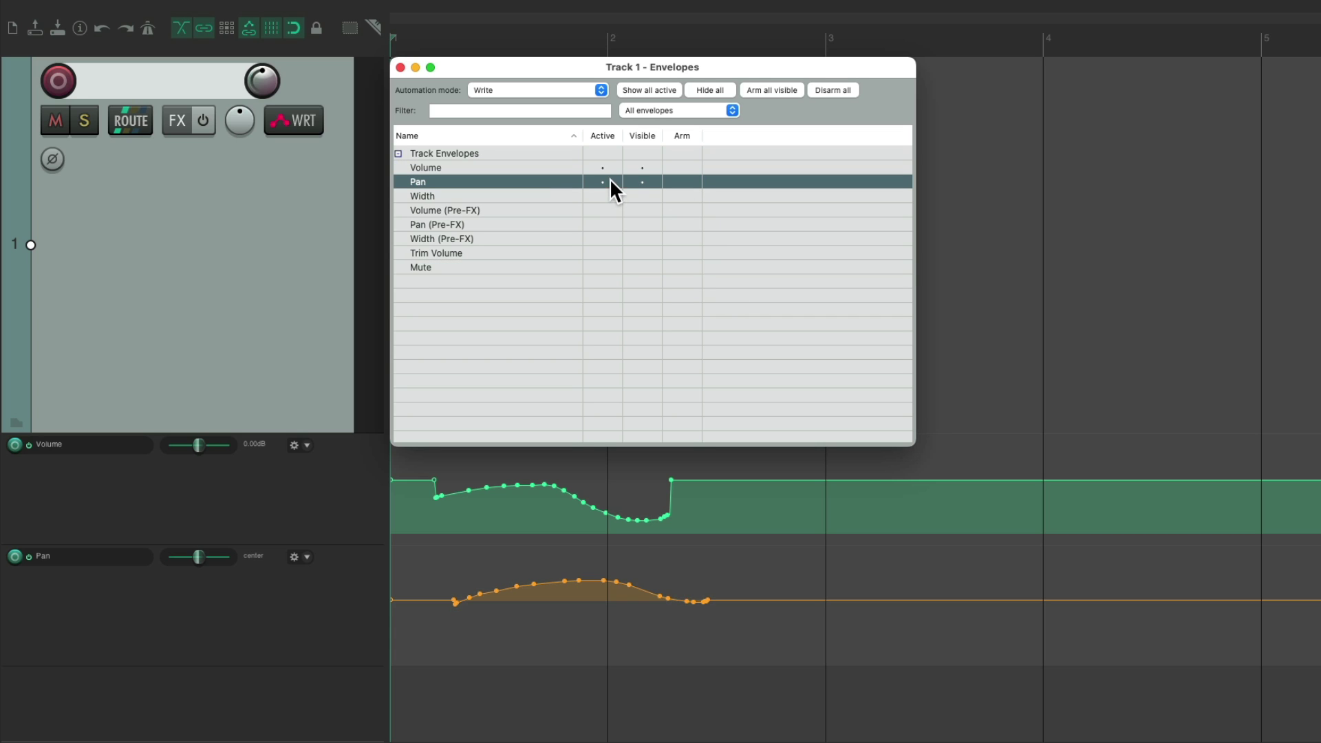
pyautogui.click(604, 267)
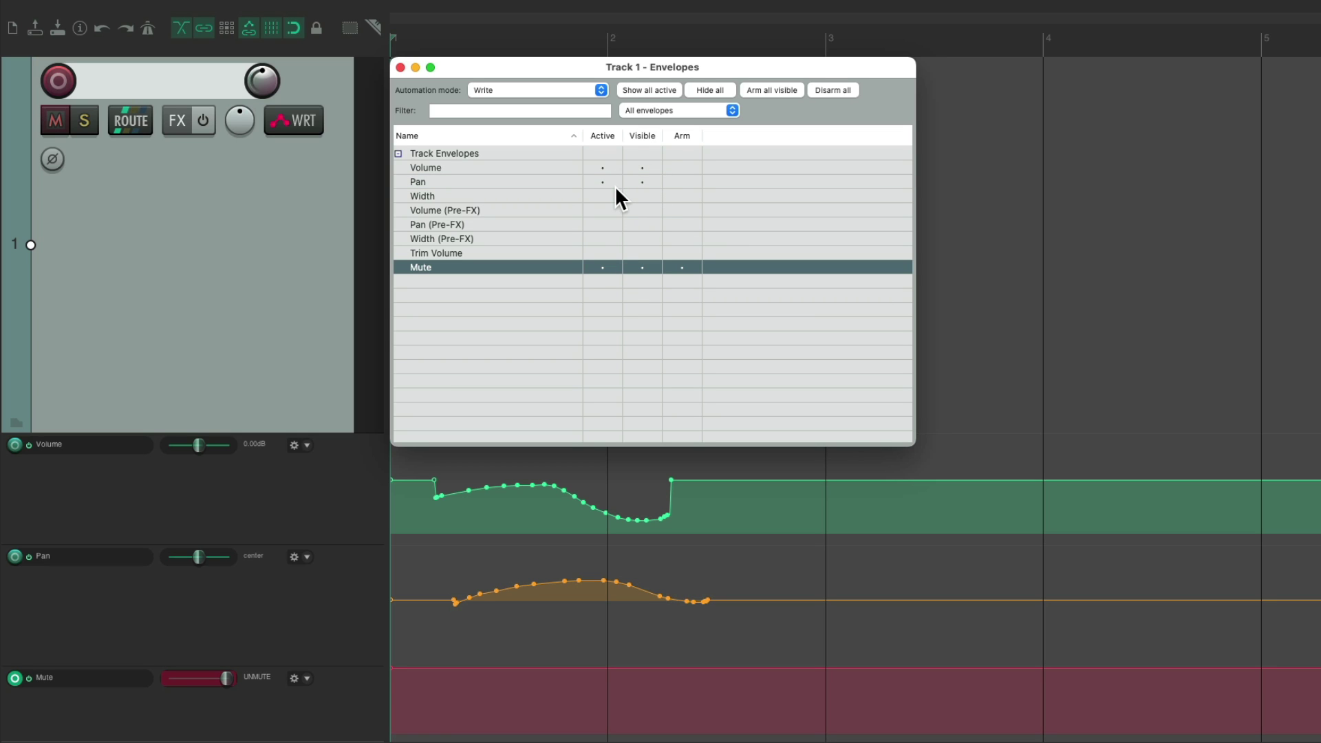
# Arm Volume and Pan for writing, then disarm Volume, Pan and Mute
pyautogui.click(688, 167)
pyautogui.click(690, 182)
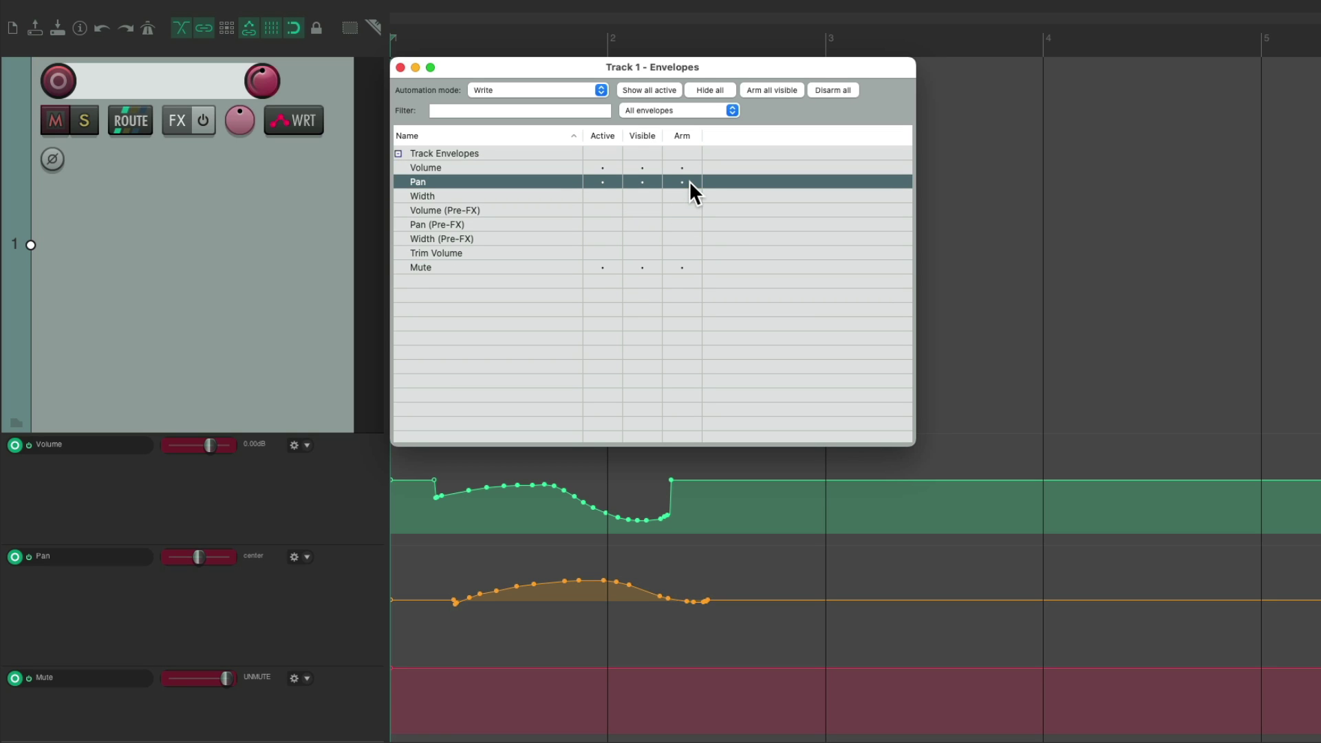
pyautogui.click(690, 167)
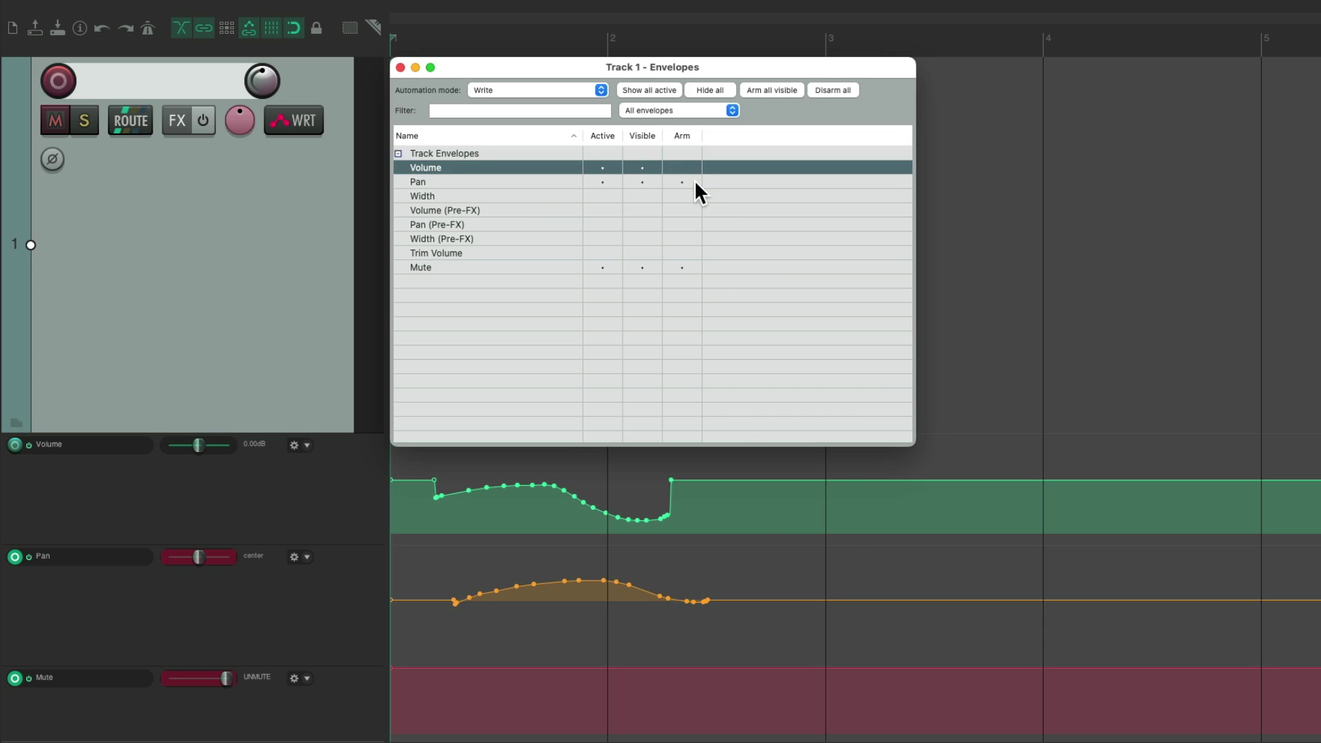
pyautogui.click(693, 181)
pyautogui.click(691, 267)
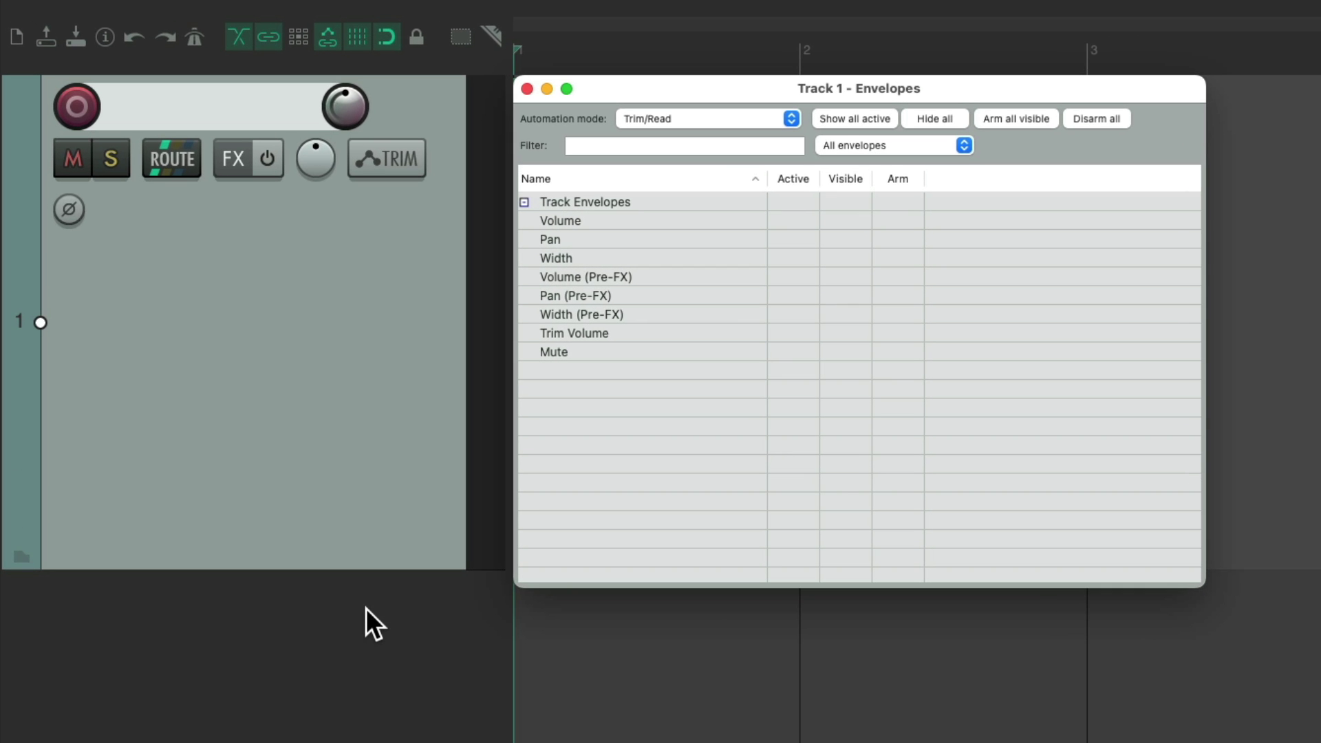
# Add Track 2, route a send from Track 1 to it, and expand Send Envelopes
pyautogui.doubleClick(366, 609)
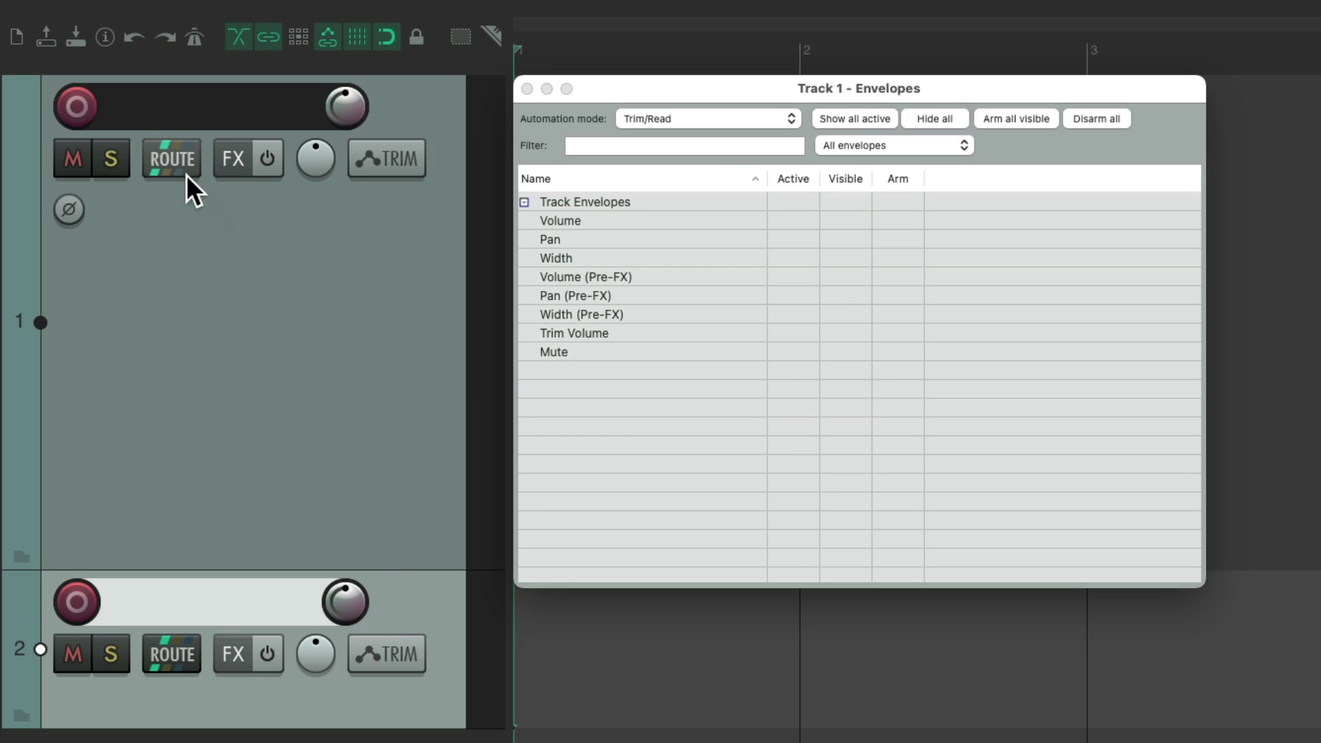
pyautogui.moveTo(468, 482); pyautogui.dragTo(453, 646)
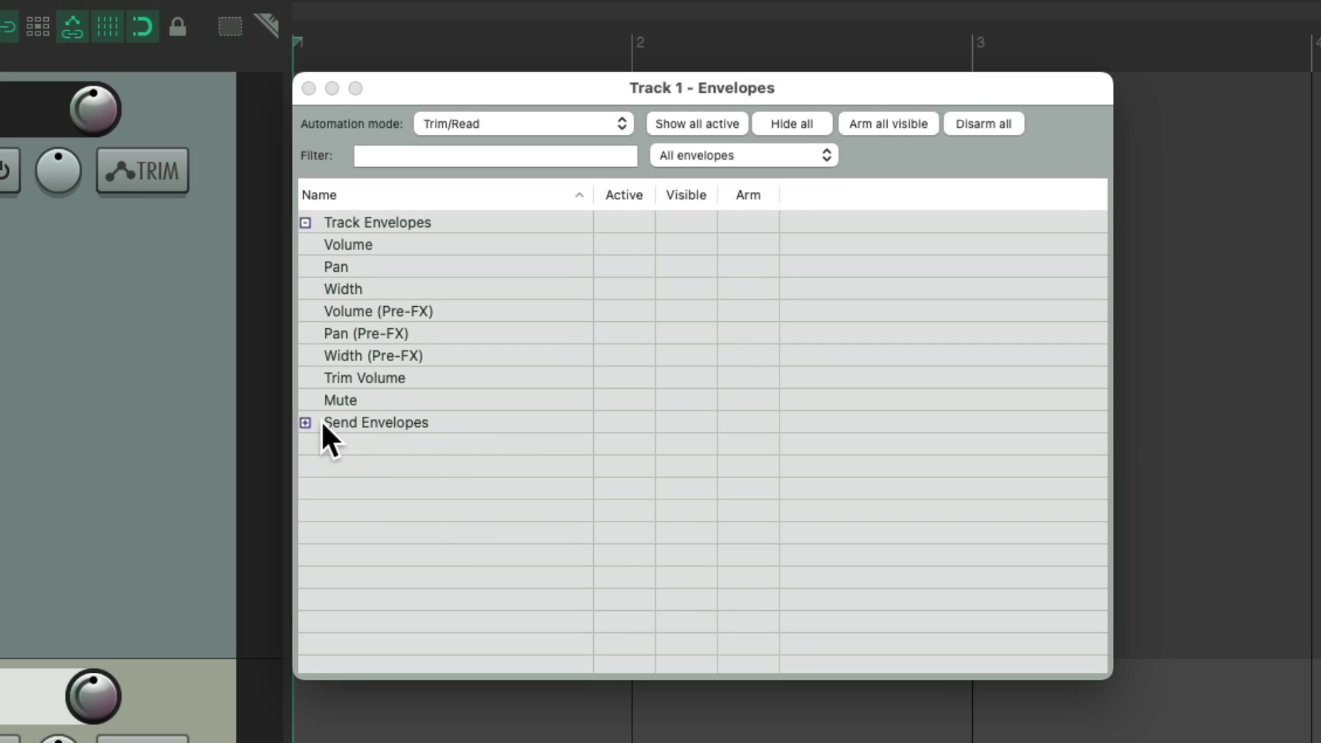
pyautogui.click(305, 422)
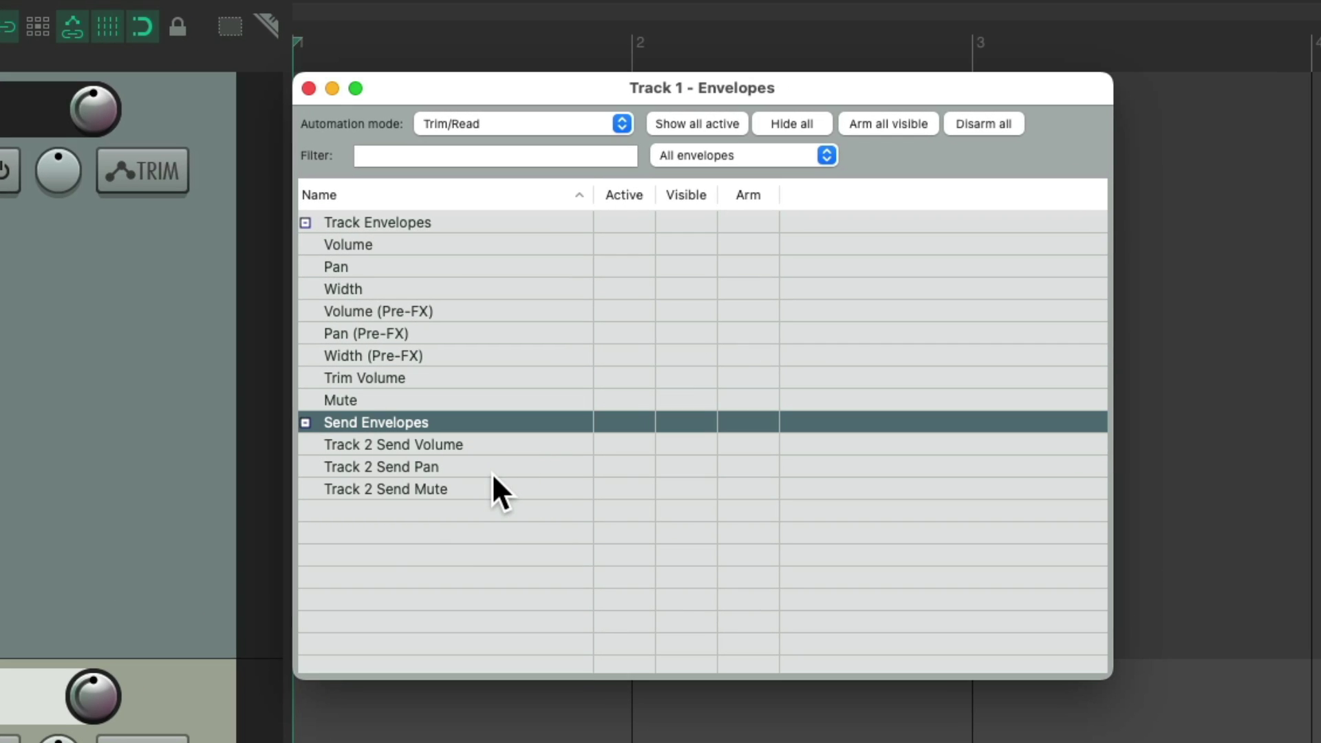
# Toggle the Track 2 send Volume, Pan and Mute envelopes on and off, then collapse both groups
pyautogui.click(628, 448)
pyautogui.click(625, 465)
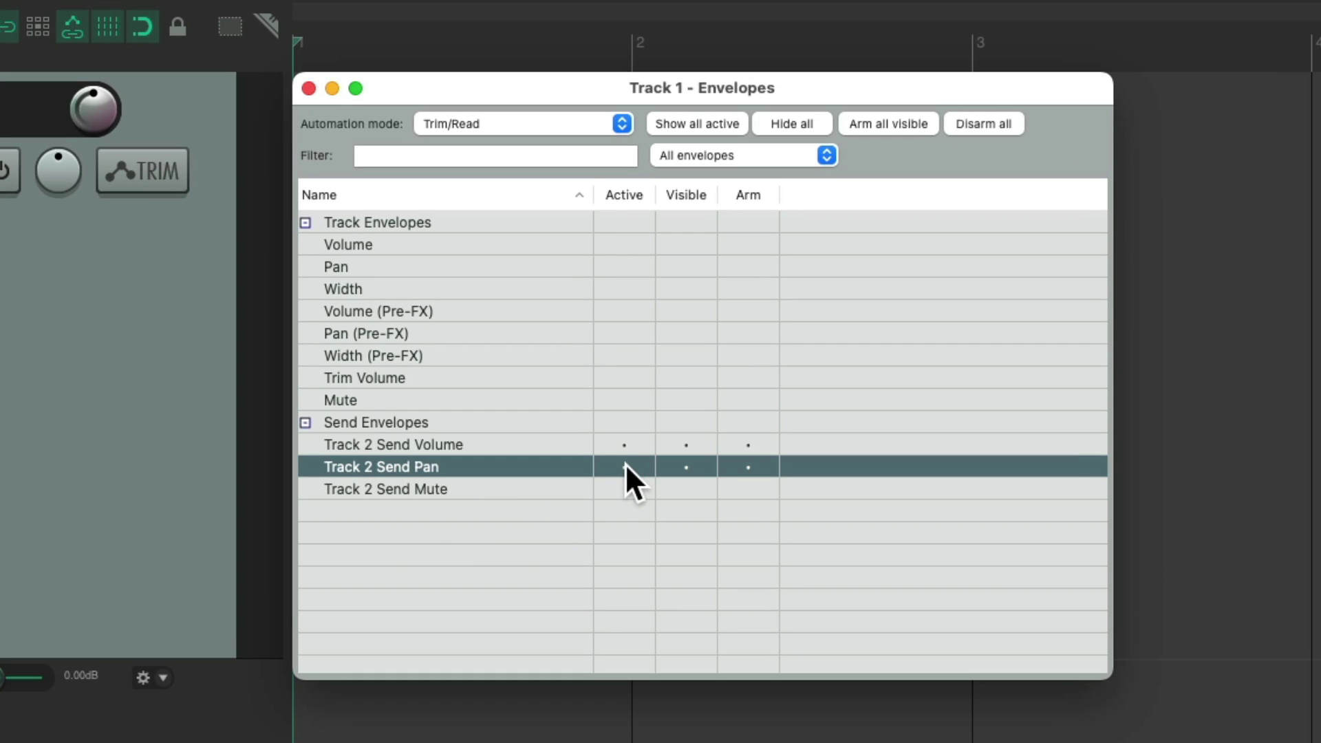
pyautogui.click(627, 489)
pyautogui.click(635, 444)
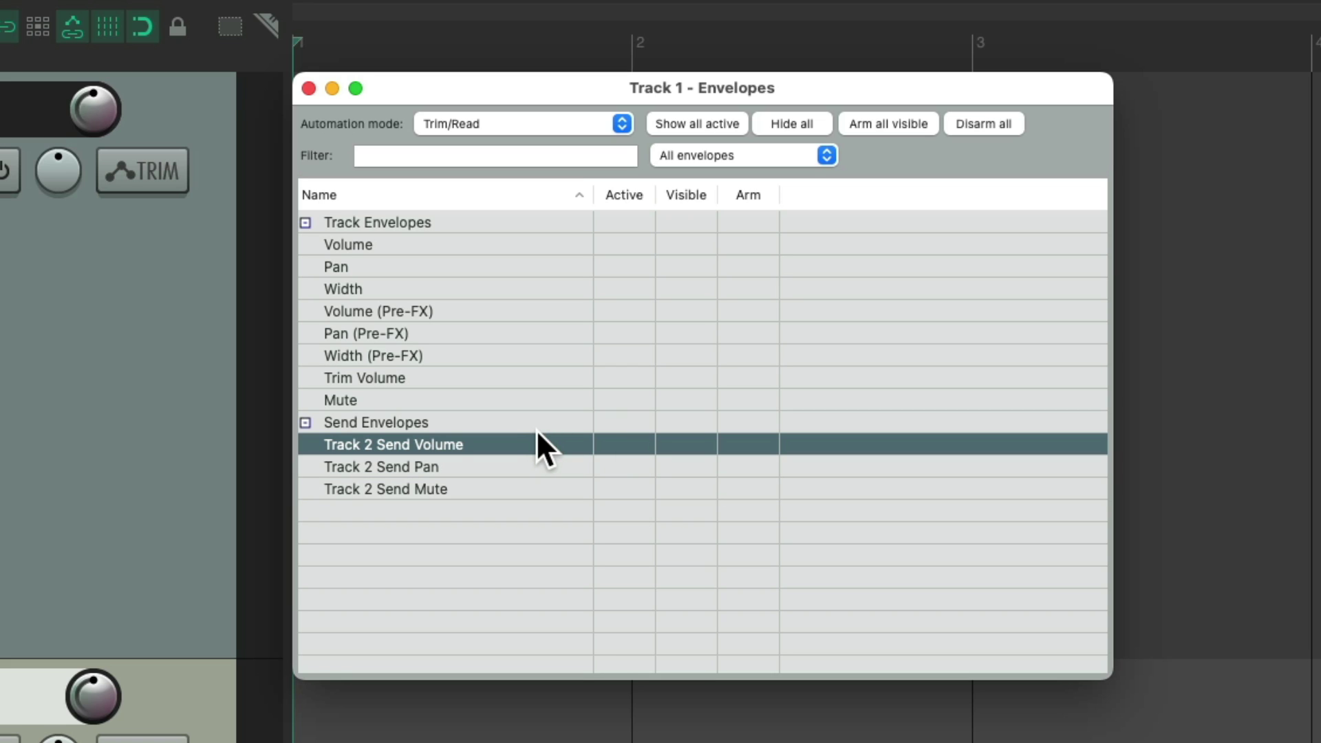
pyautogui.click(304, 422)
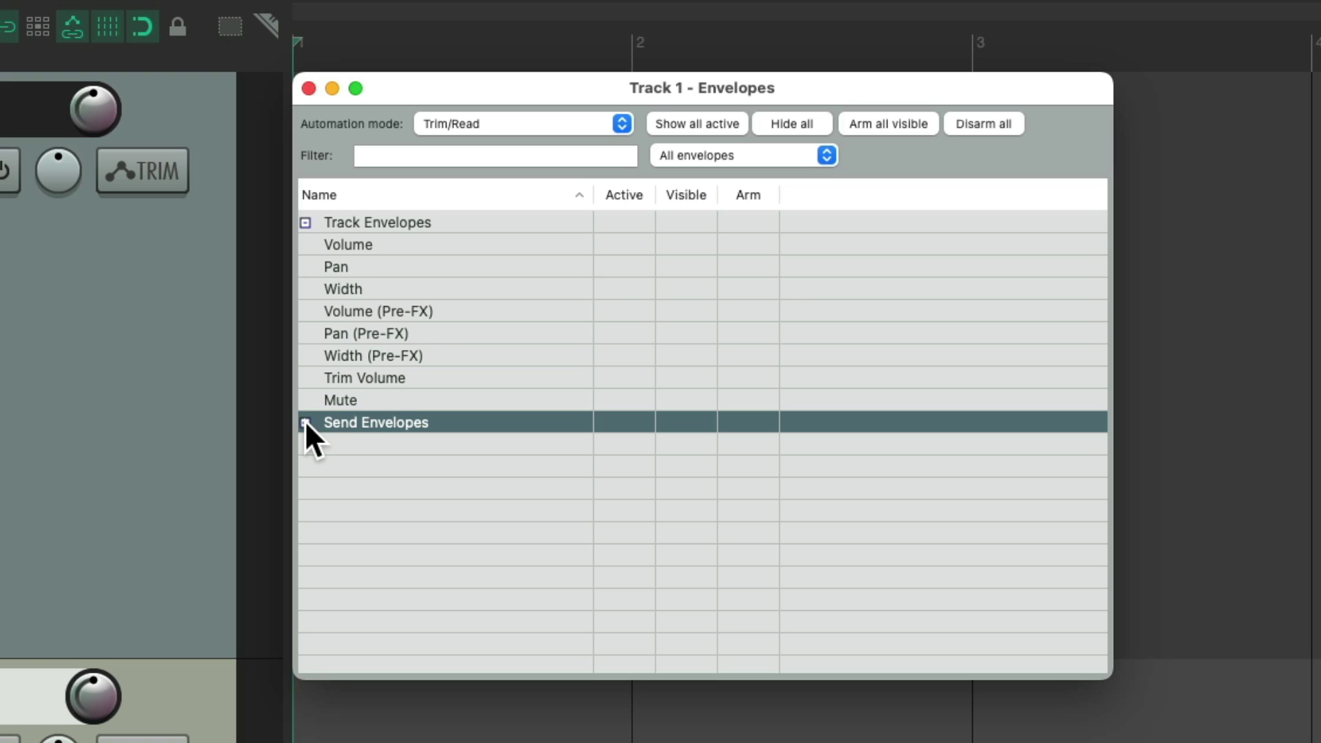
pyautogui.click(307, 222)
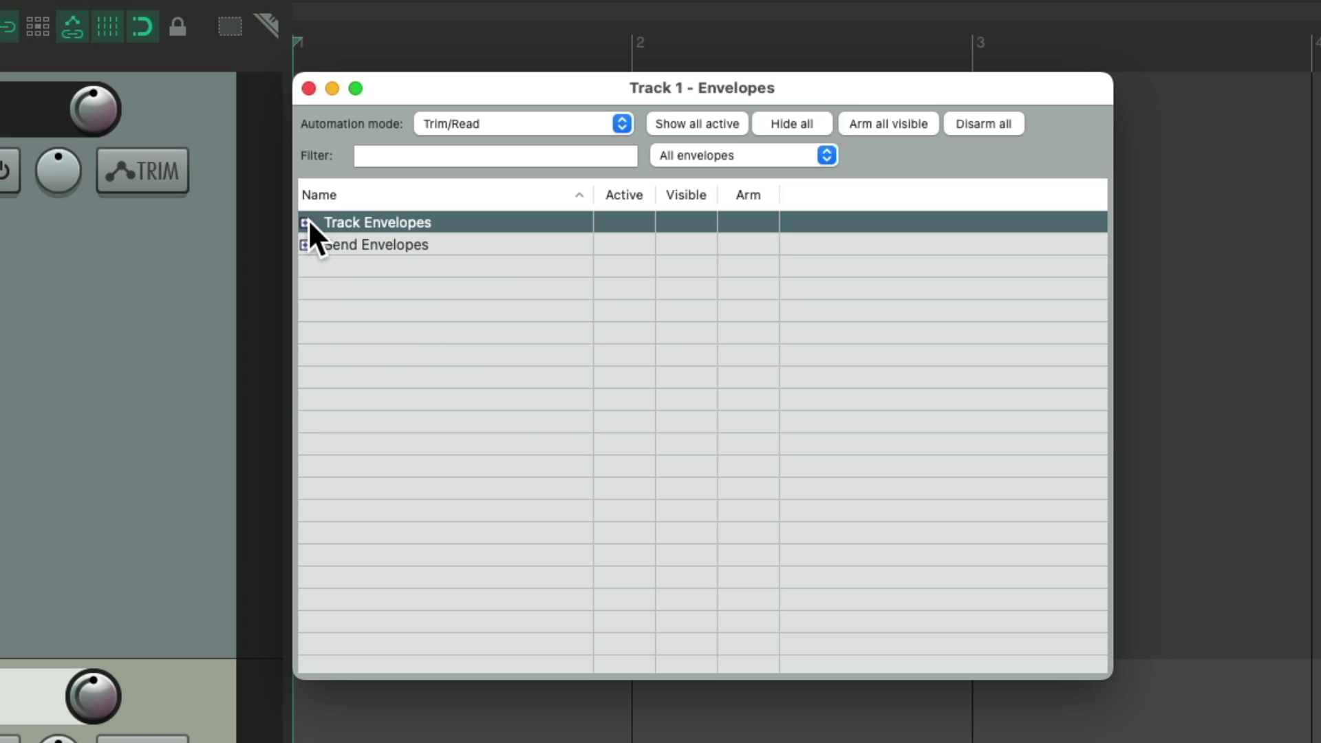
pyautogui.click(437, 301)
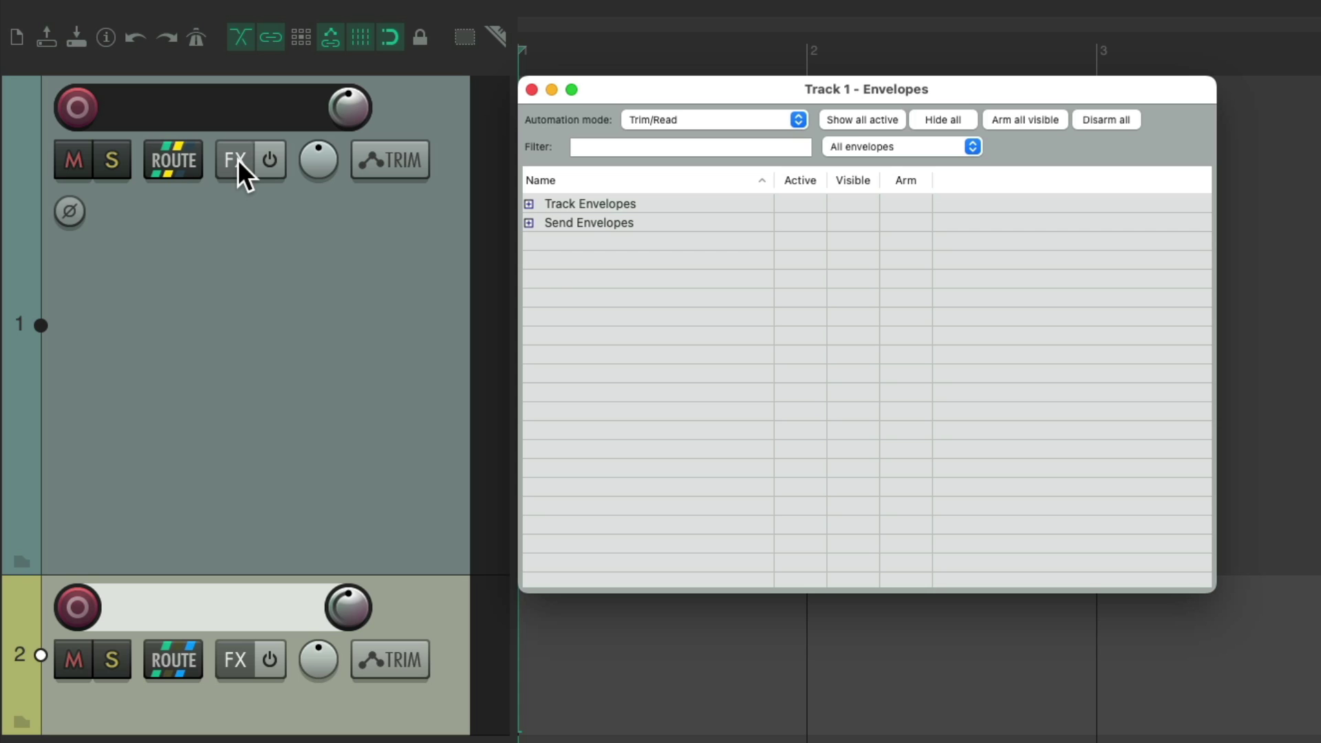
# Add ReaEQ and ReaComp to Track 1's effect chain and close the FX window
pyautogui.click(235, 159)
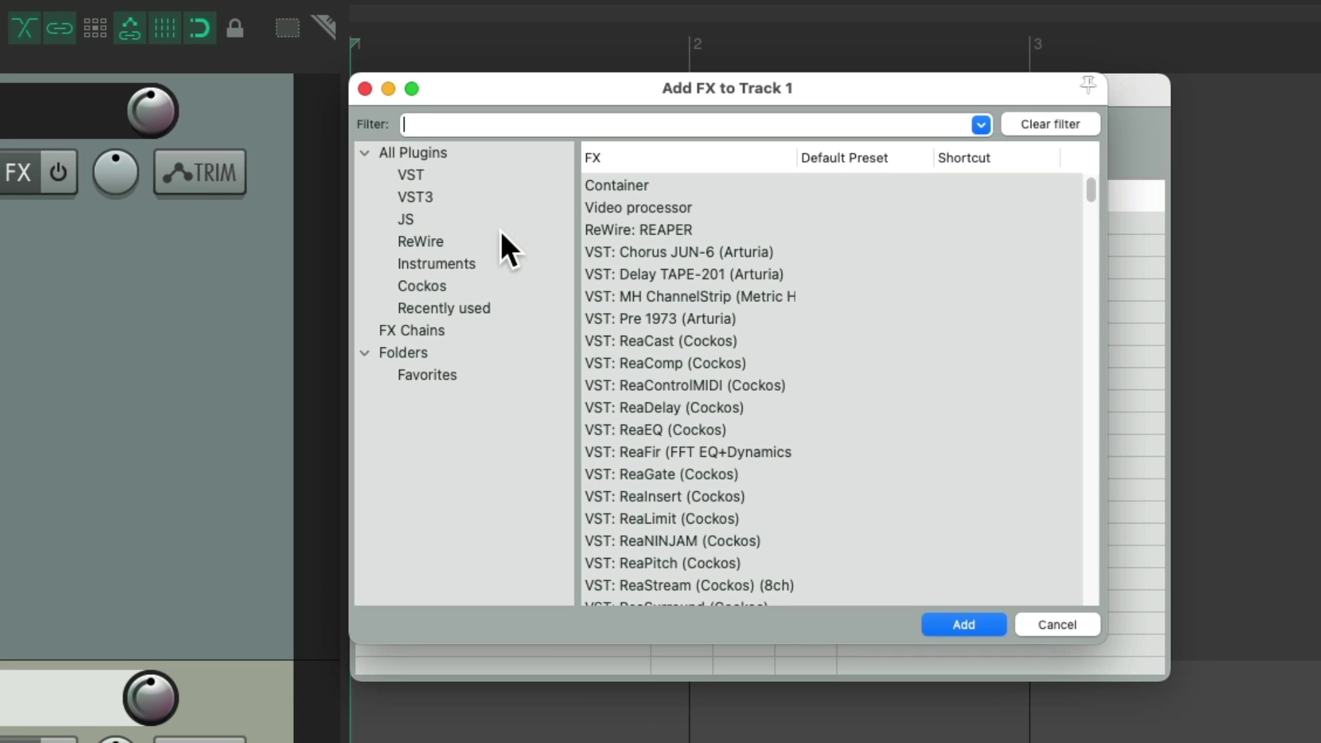
pyautogui.write('eq')
pyautogui.doubleClick(680, 186)
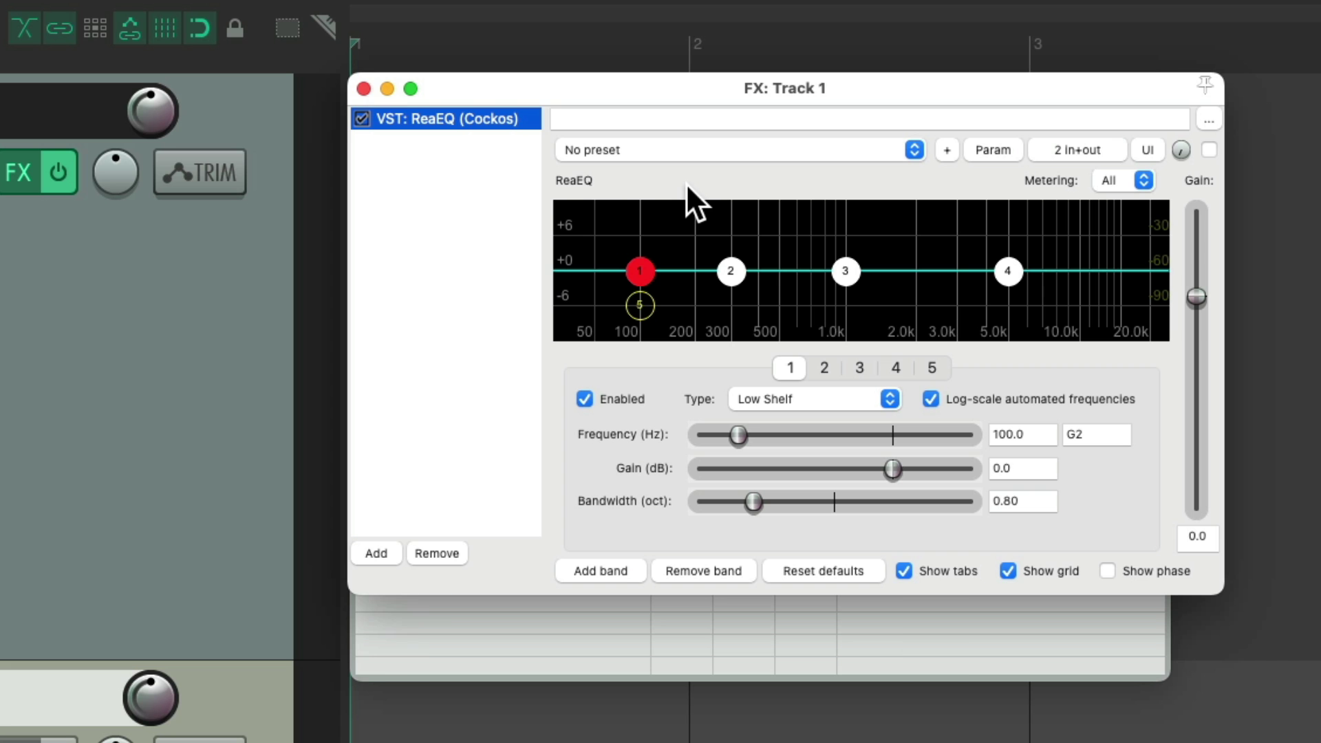
pyautogui.doubleClick(493, 200)
pyautogui.write('comp')
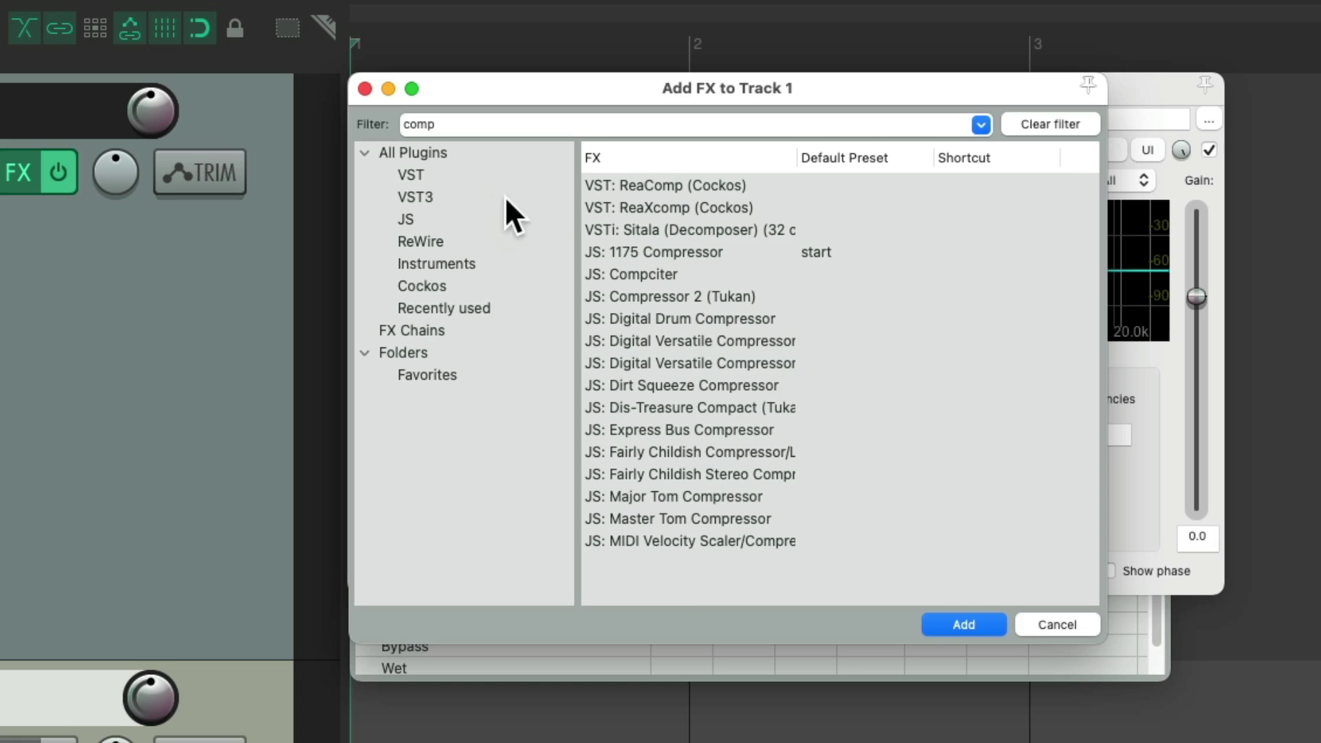
pyautogui.doubleClick(620, 180)
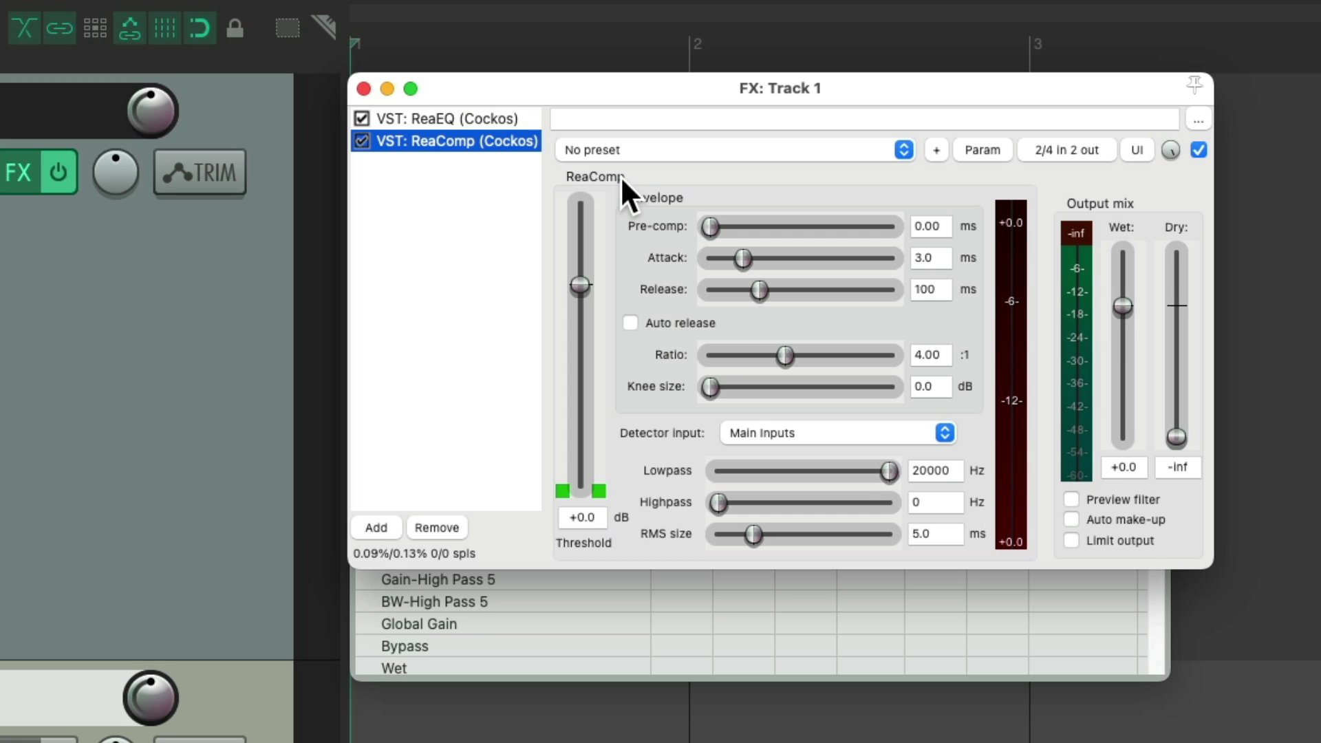
pyautogui.click(364, 86)
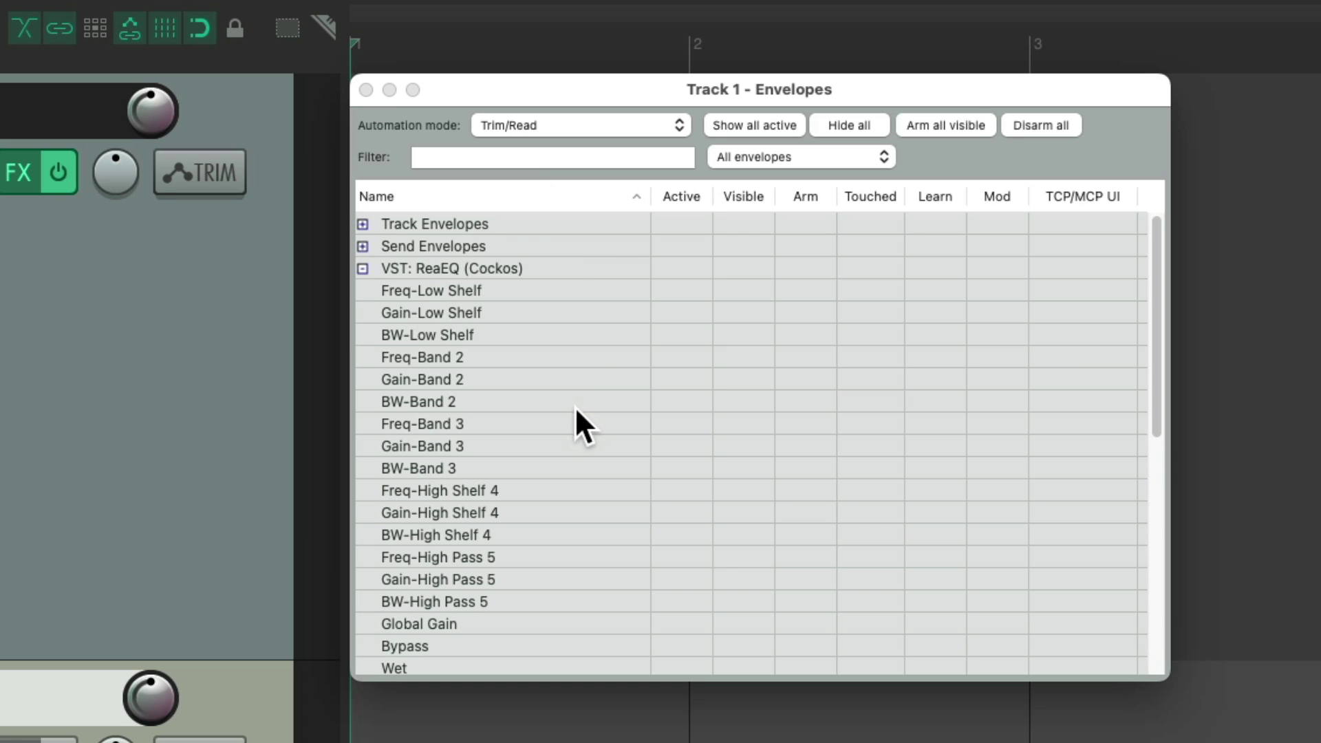
# In the ReaEQ group, toggle the Freq-Low Shelf and Gain-Low Shelf envelopes on and off
pyautogui.click(362, 268)
pyautogui.click(364, 289)
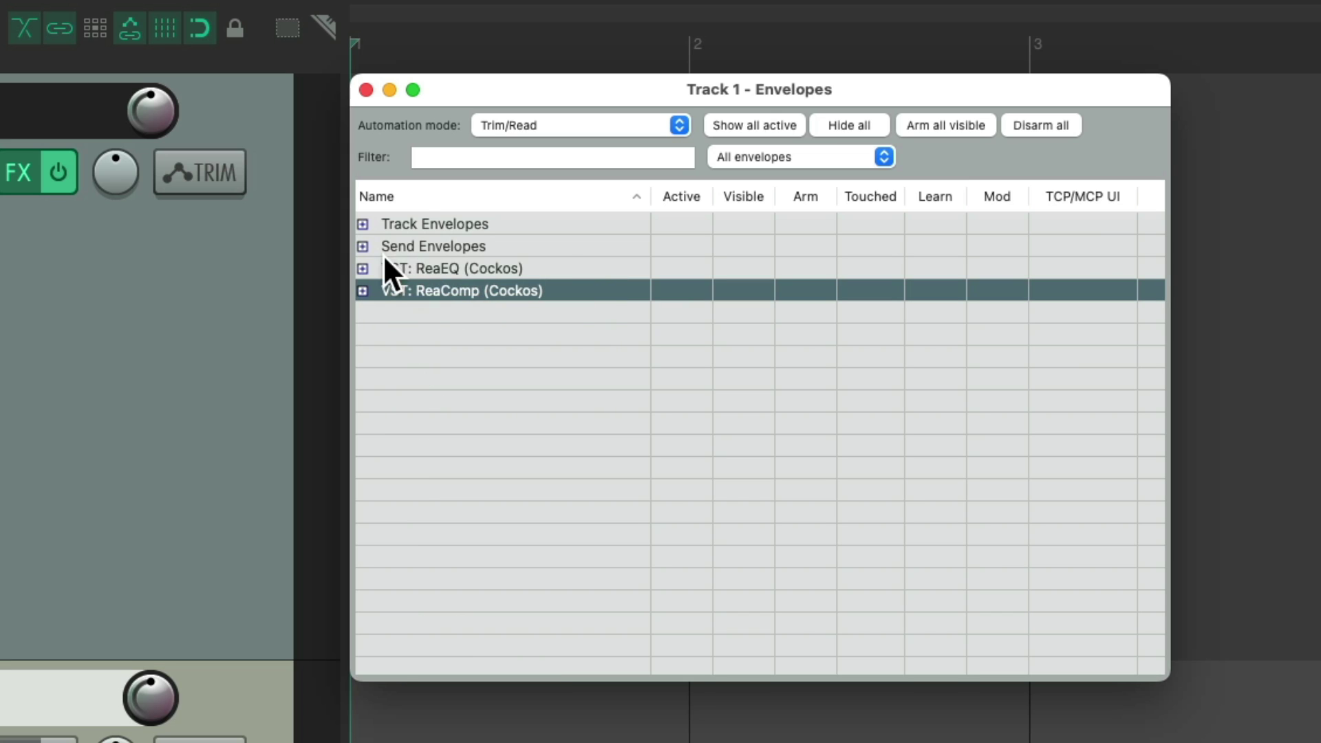
pyautogui.click(362, 268)
pyautogui.scroll(-2, 540, 319)
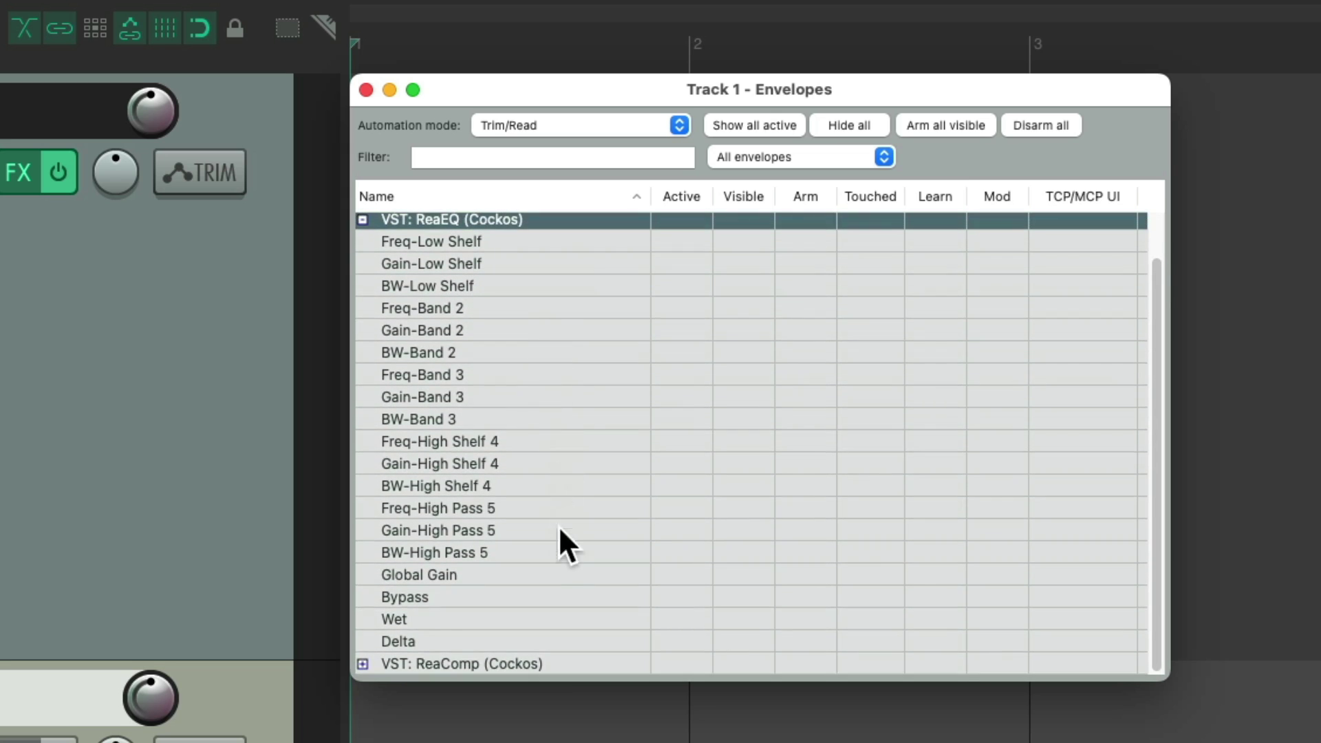
pyautogui.scroll(2, 559, 515)
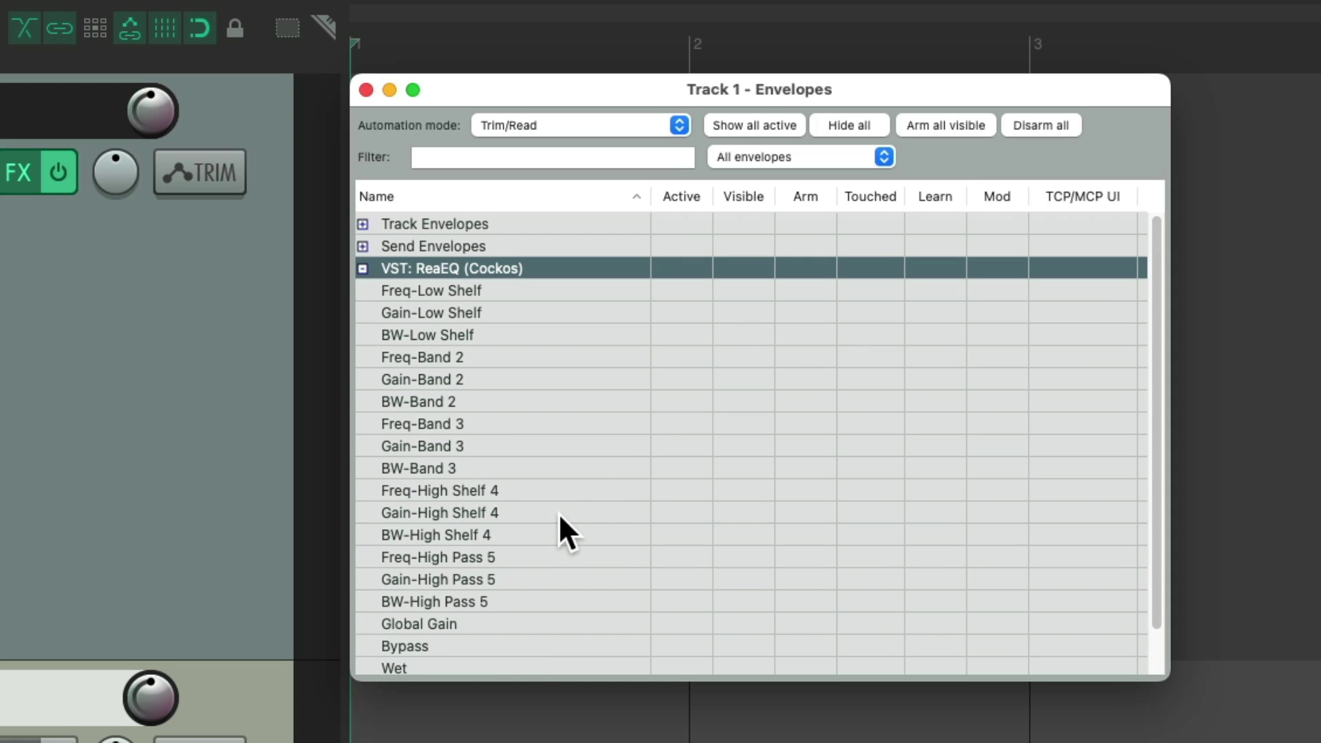
pyautogui.click(687, 288)
pyautogui.click(687, 285)
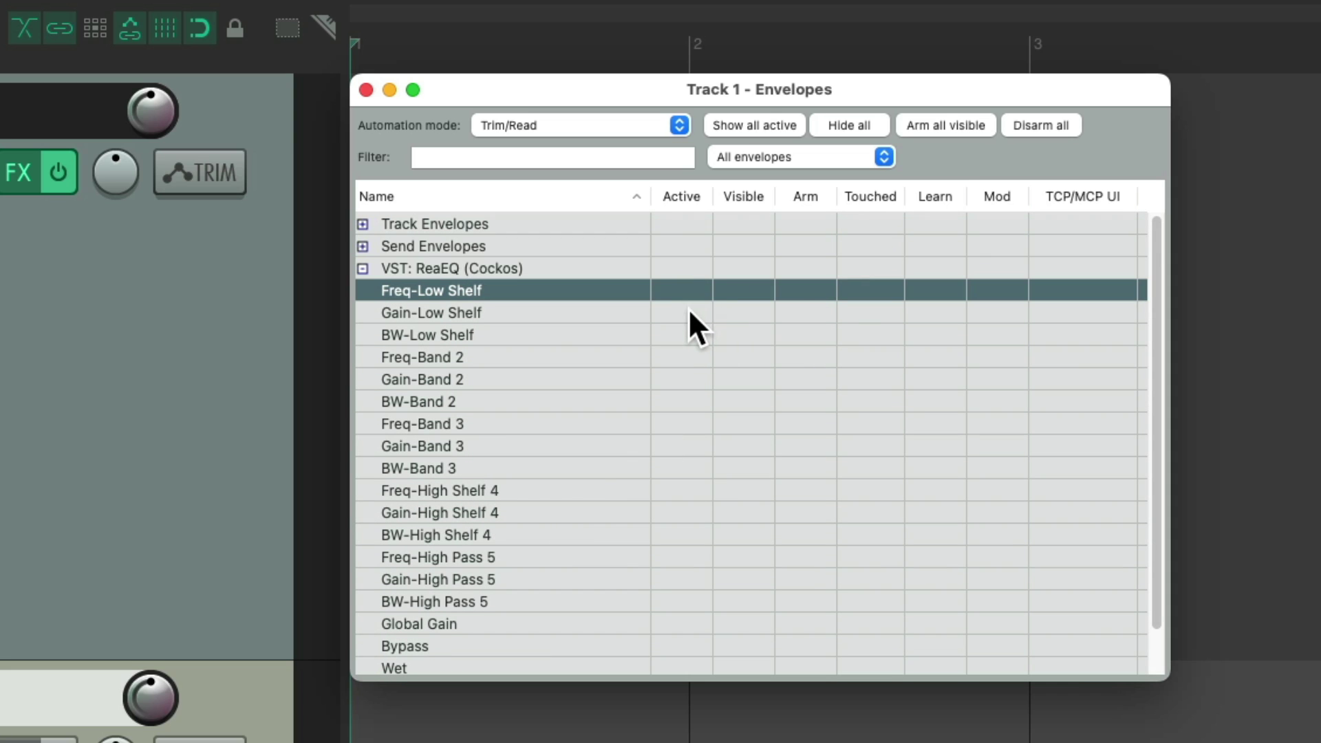
pyautogui.click(688, 310)
pyautogui.click(689, 310)
pyautogui.click(362, 269)
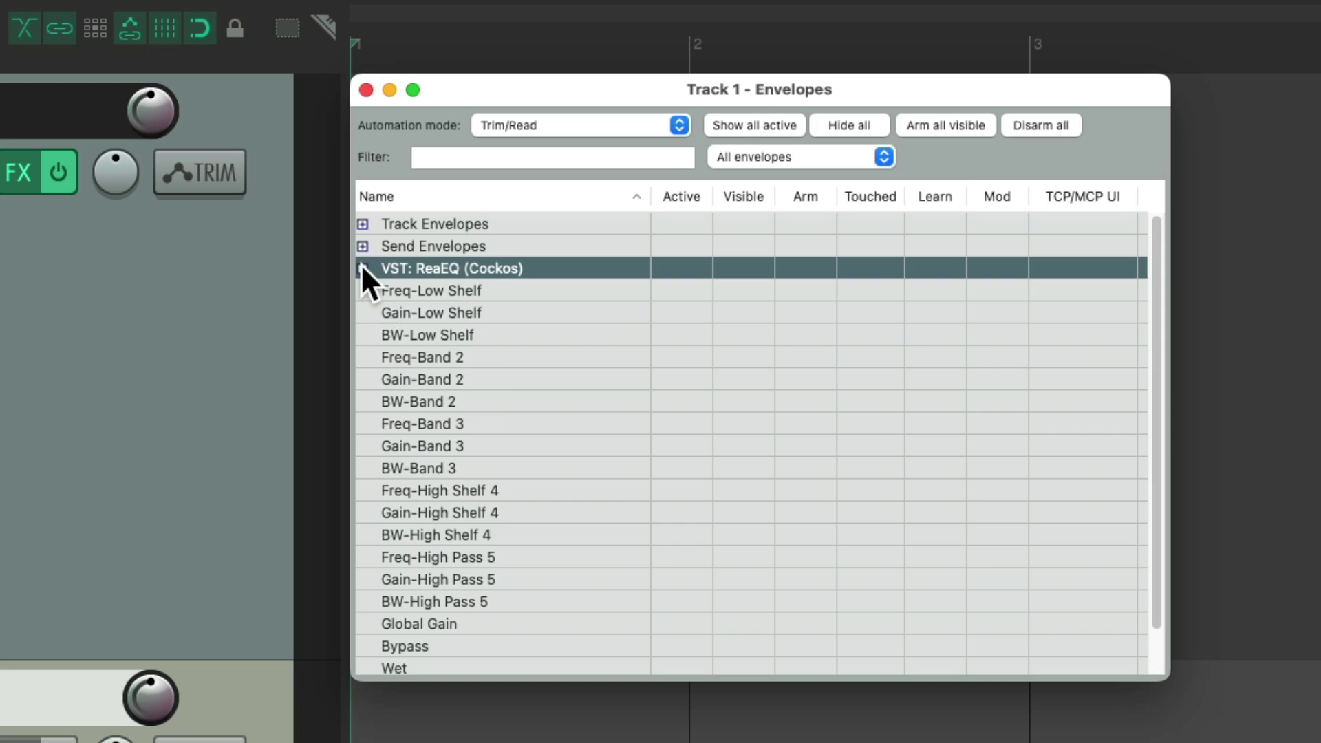
# In the ReaComp group, toggle the Threshold and Ratio envelopes on and off, then collapse it
pyautogui.click(363, 290)
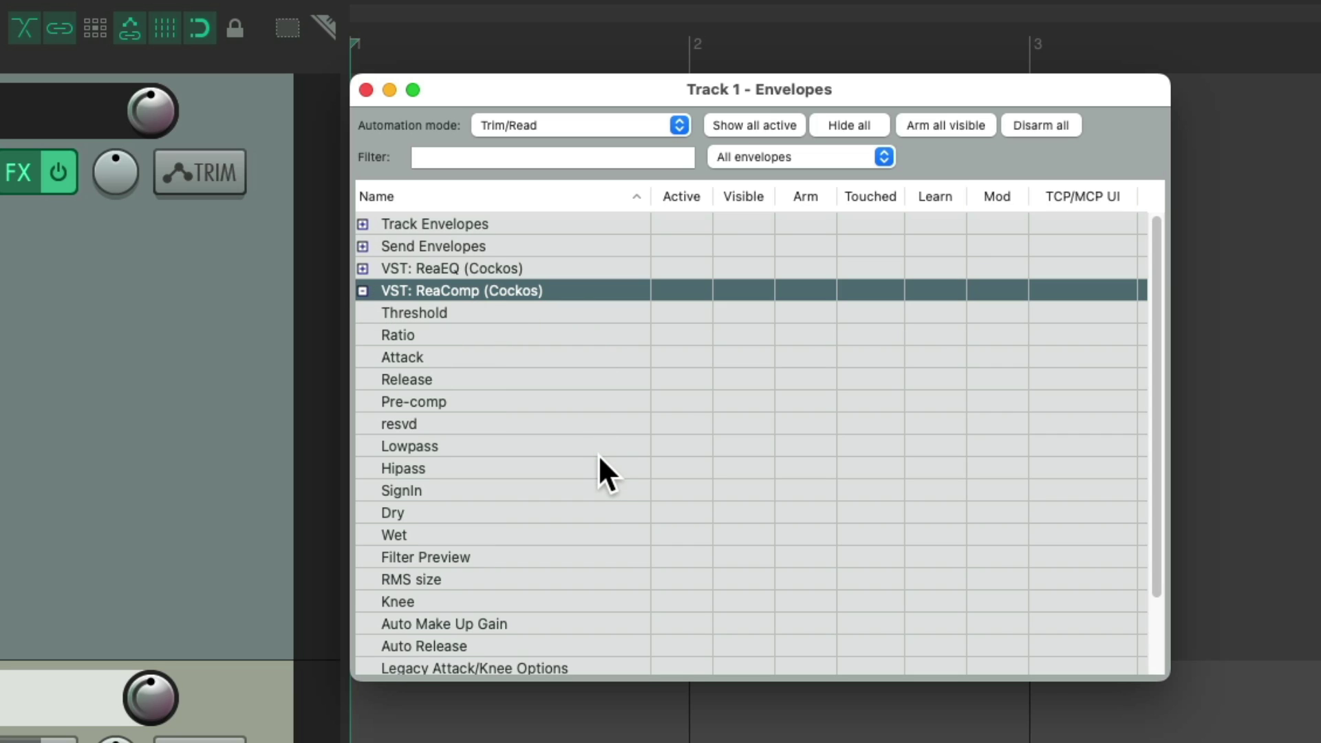
pyautogui.click(688, 312)
pyautogui.click(688, 312)
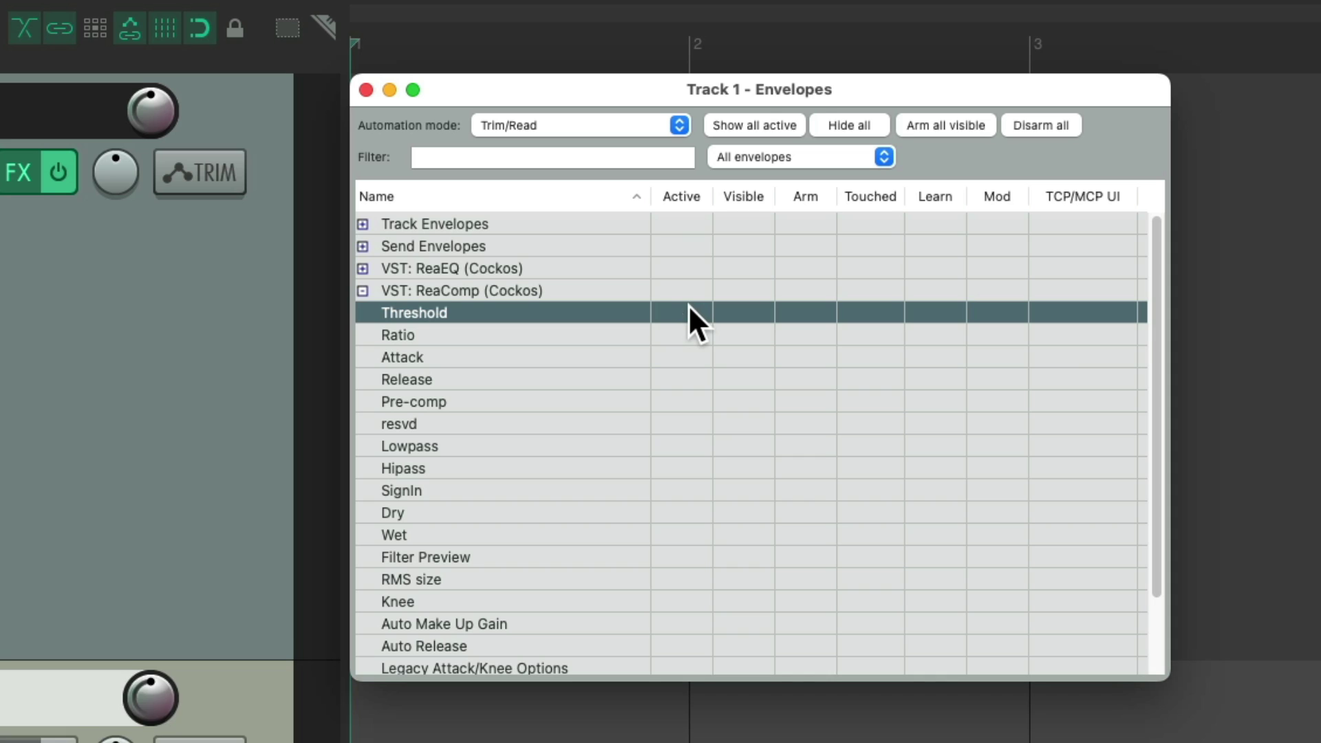
pyautogui.click(689, 335)
pyautogui.click(691, 331)
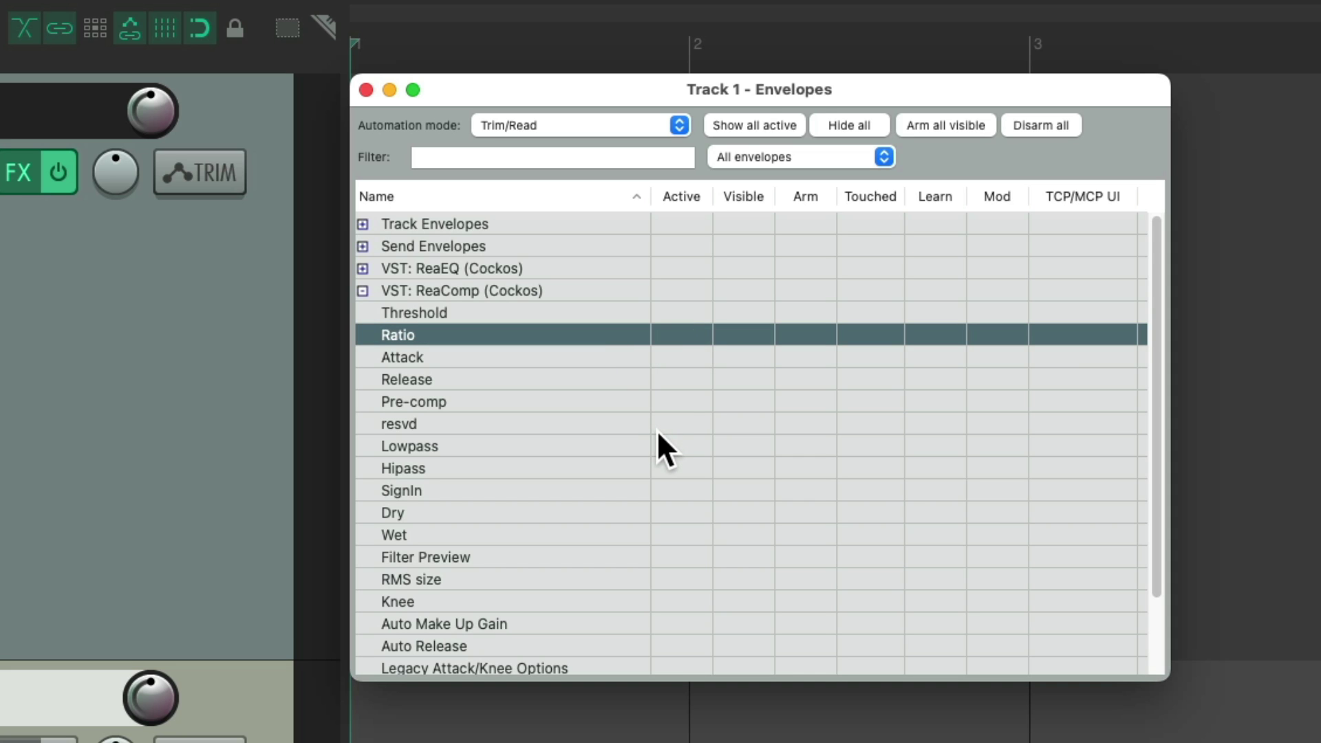
pyautogui.scroll(-3, 603, 430)
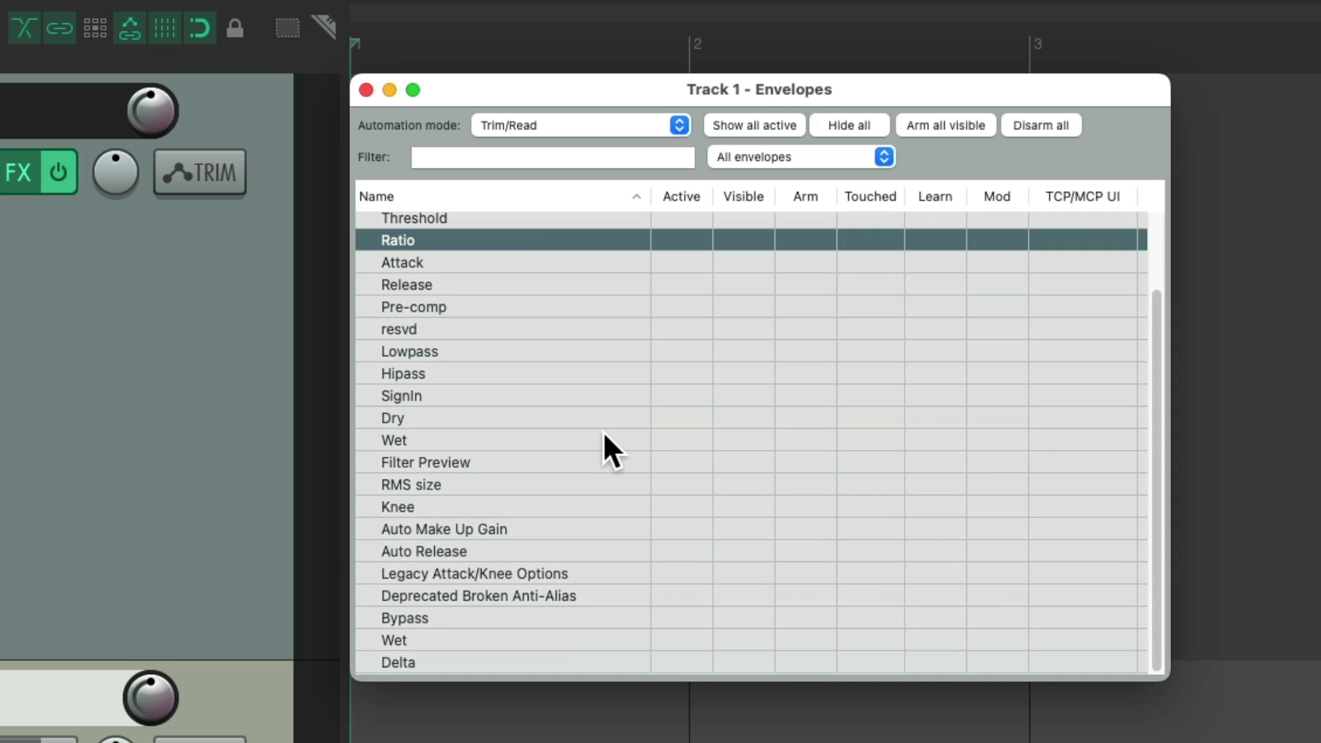
pyautogui.scroll(3, 603, 441)
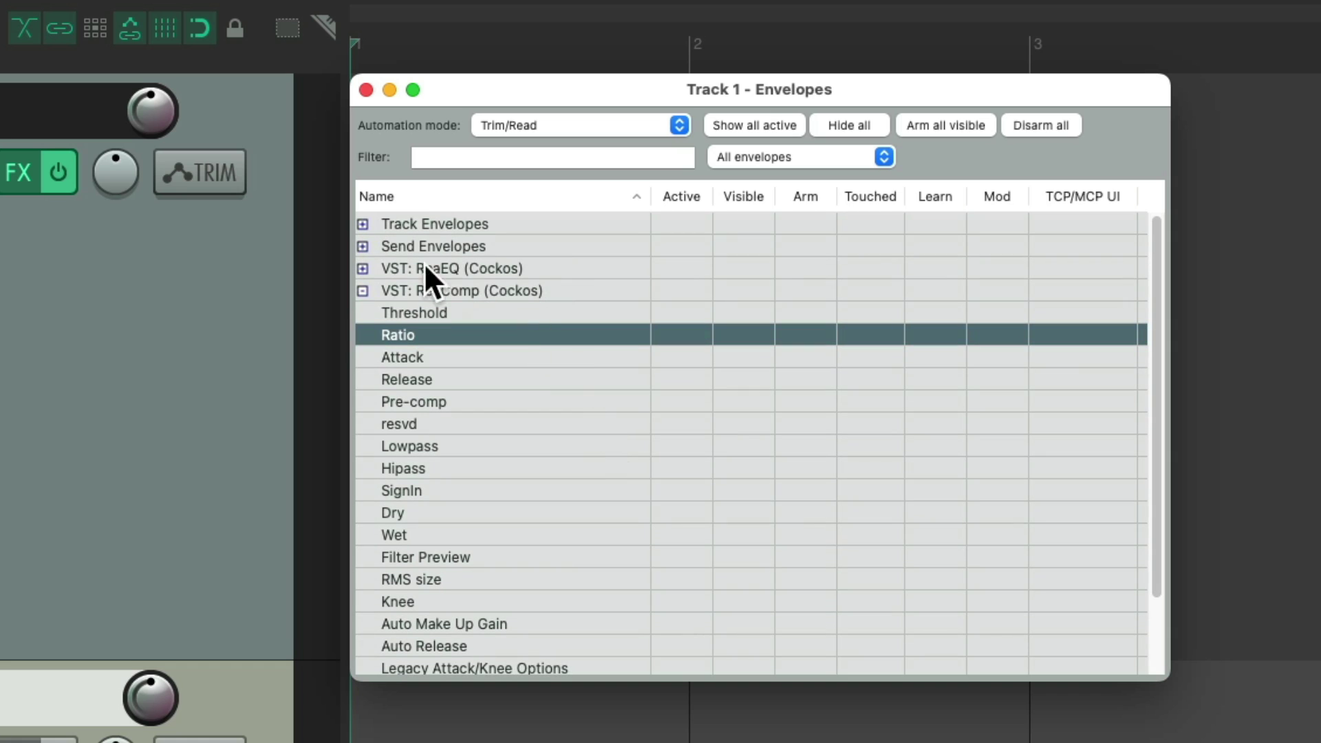
pyautogui.click(362, 291)
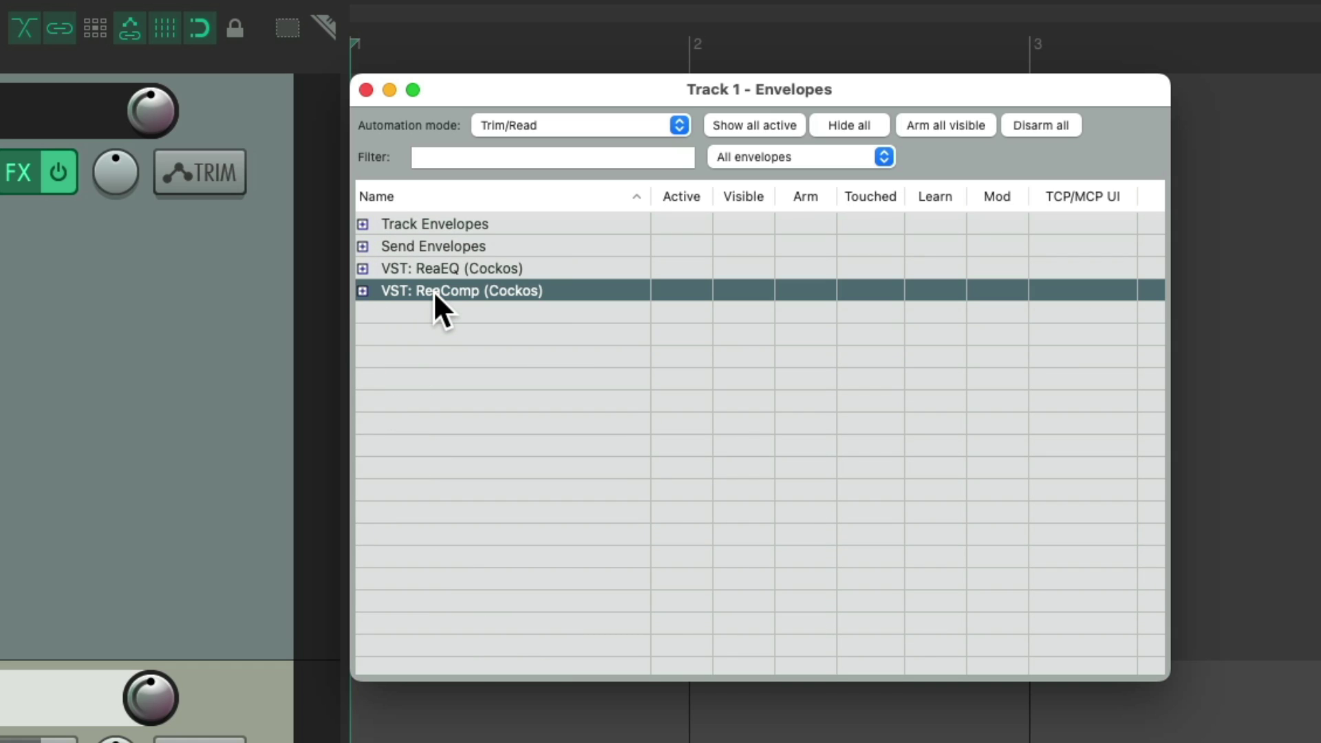
pyautogui.click(482, 329)
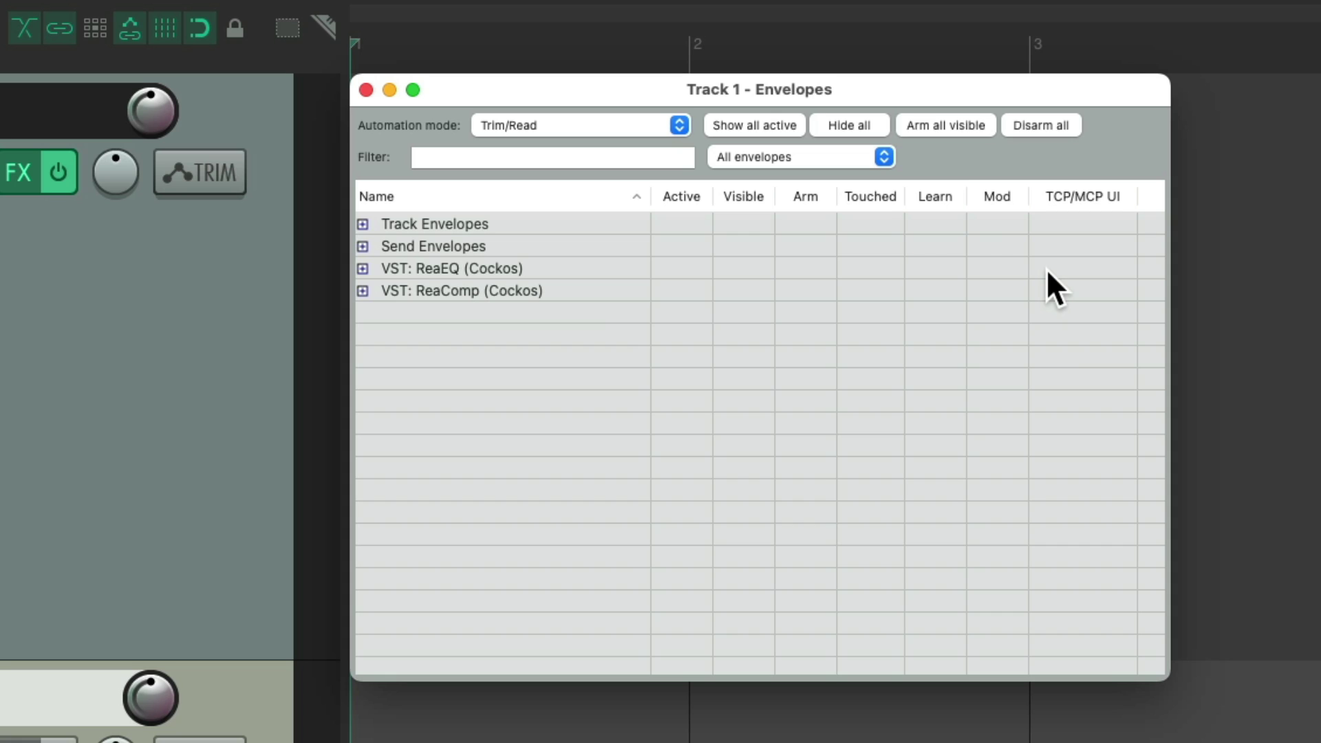
# Select ReaEQ's Freq-Low Shelf parameter and dismiss MIDI/OSC Learn without assigning a controller
pyautogui.click(363, 269)
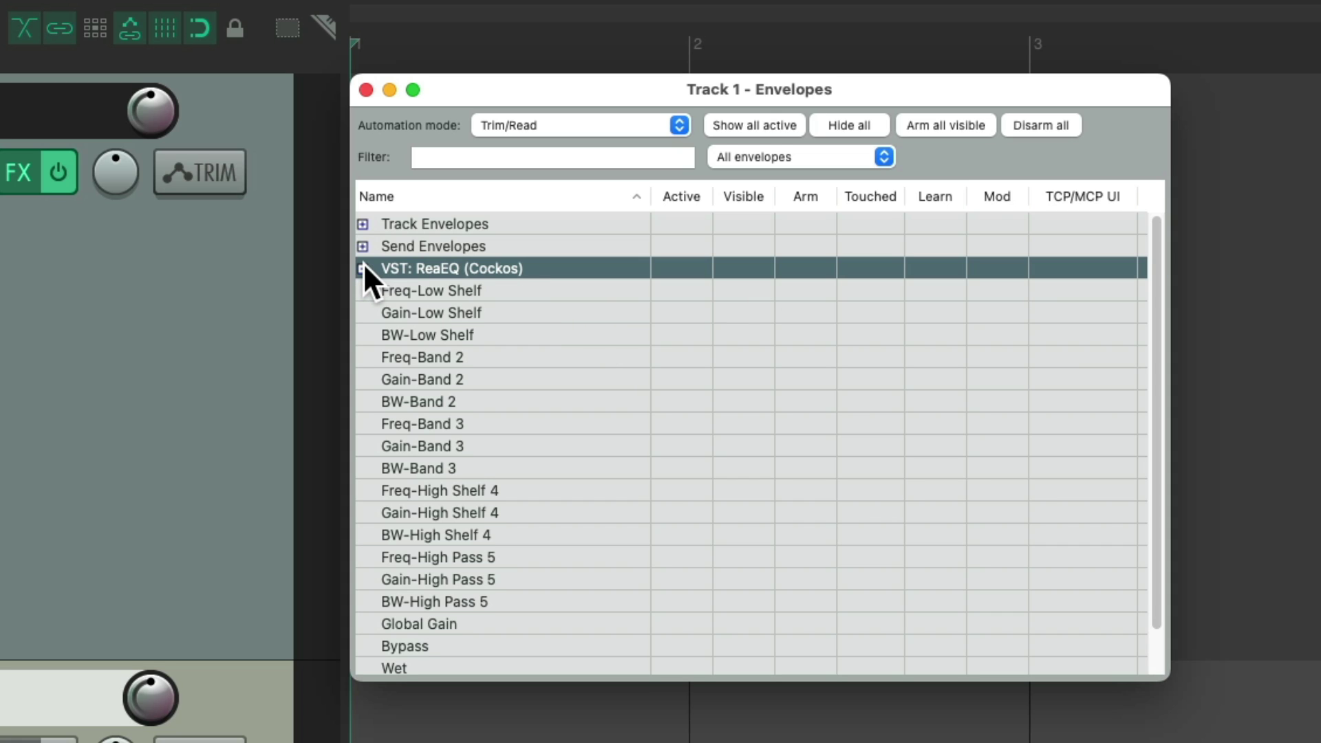
pyautogui.click(532, 291)
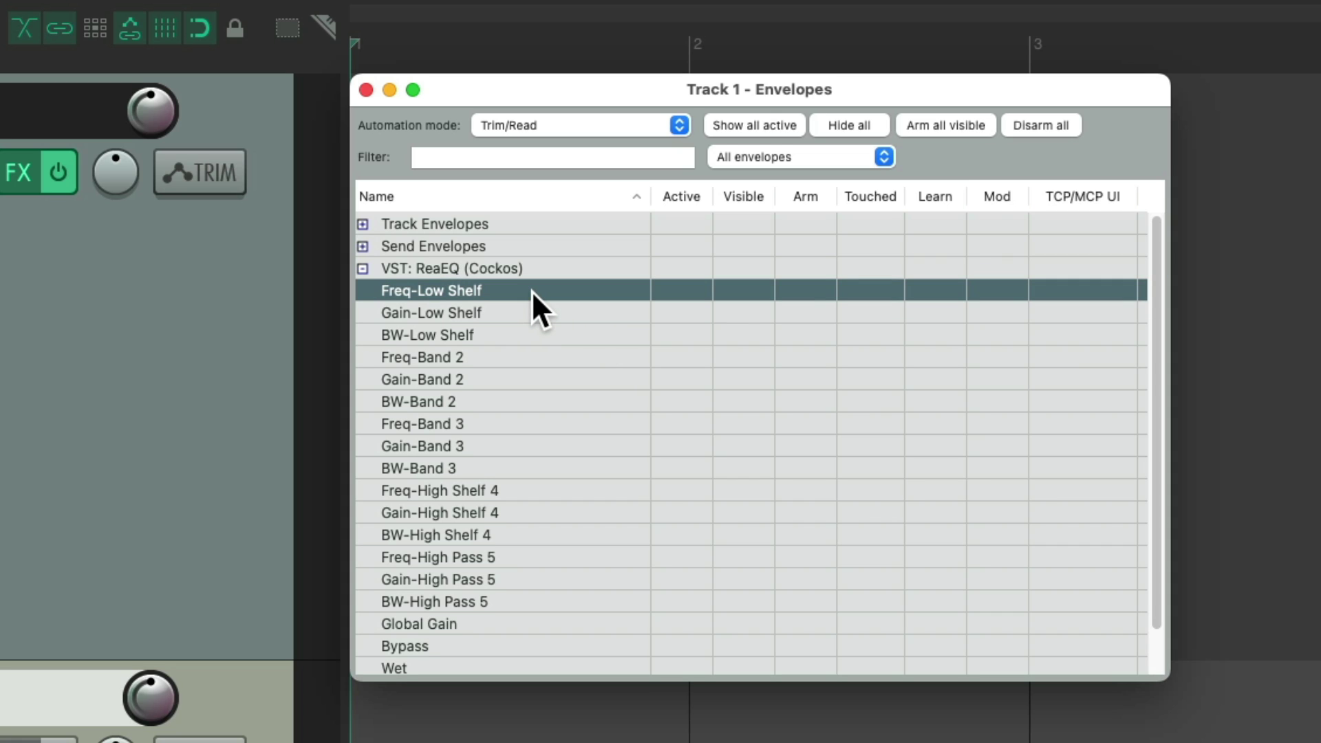
pyautogui.click(942, 291)
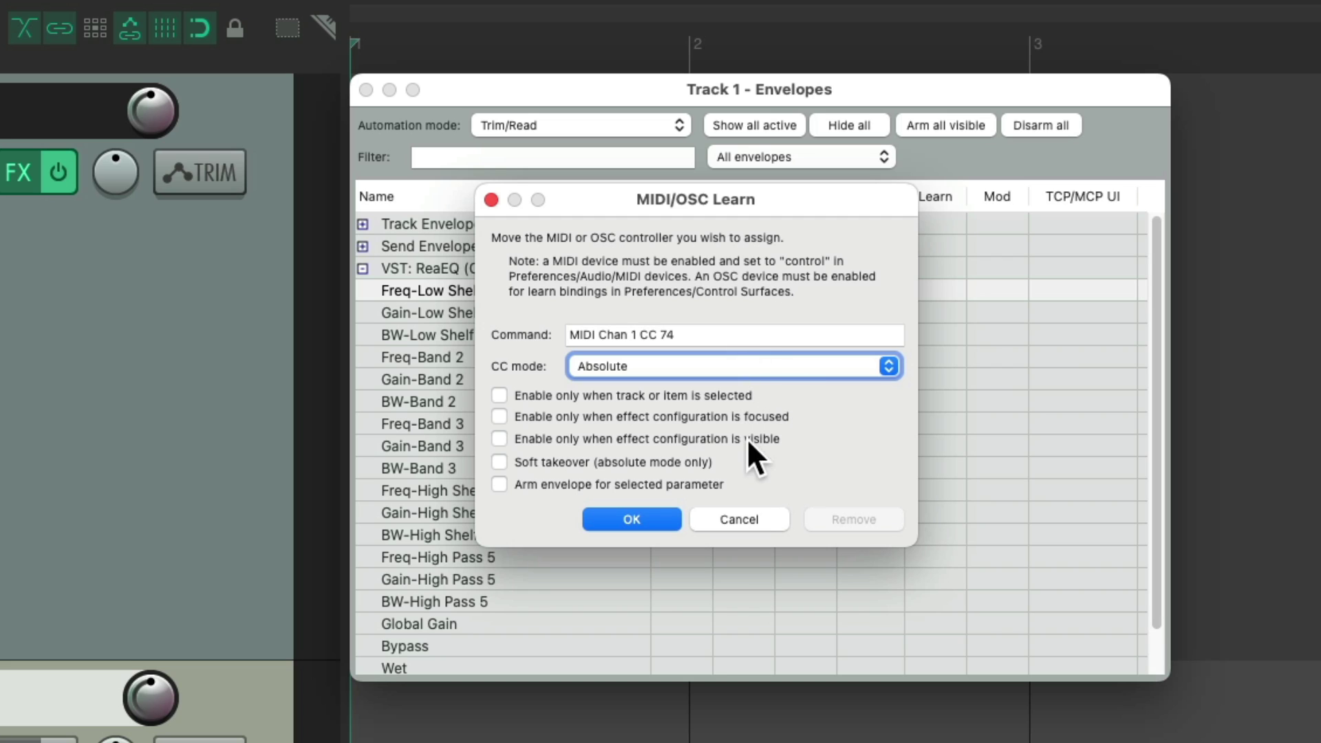
pyautogui.click(749, 521)
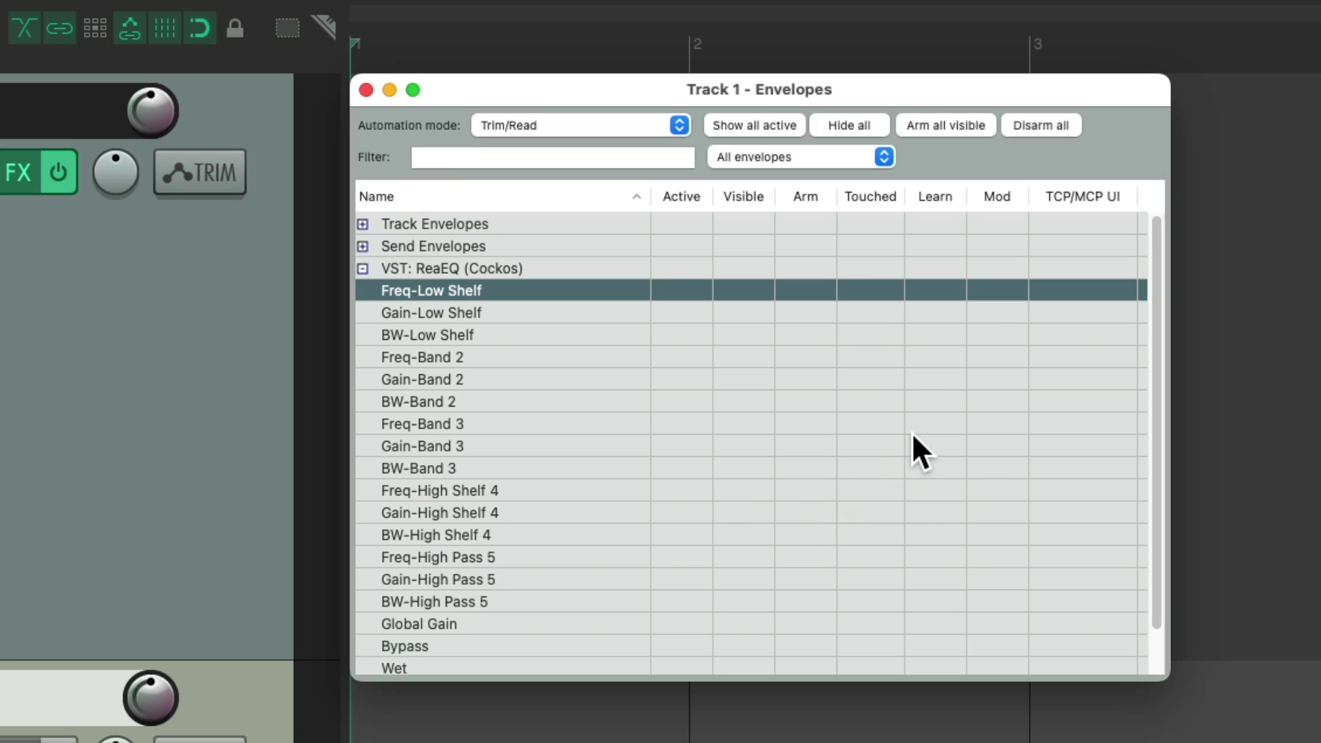
# Enable LFO modulation on Freq-Low Shelf and close the Parameter Modulation window
pyautogui.click(1004, 292)
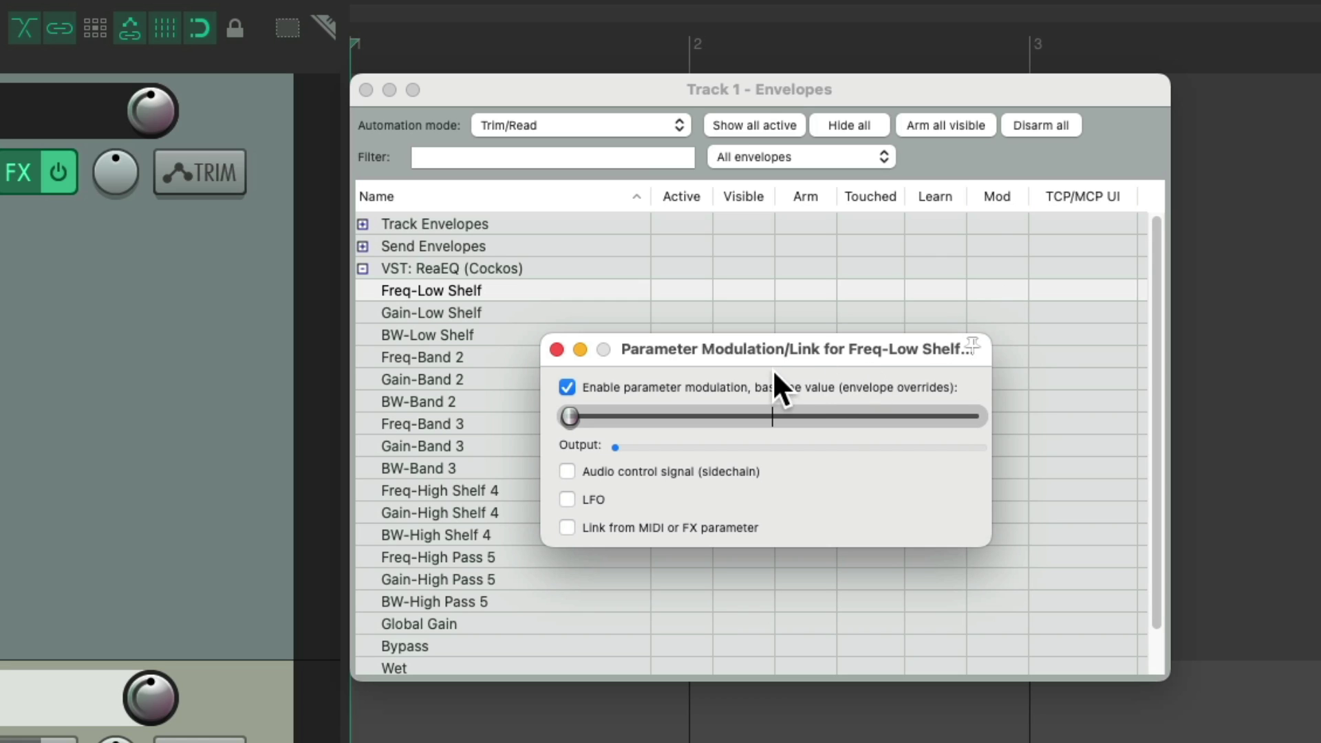
pyautogui.click(567, 499)
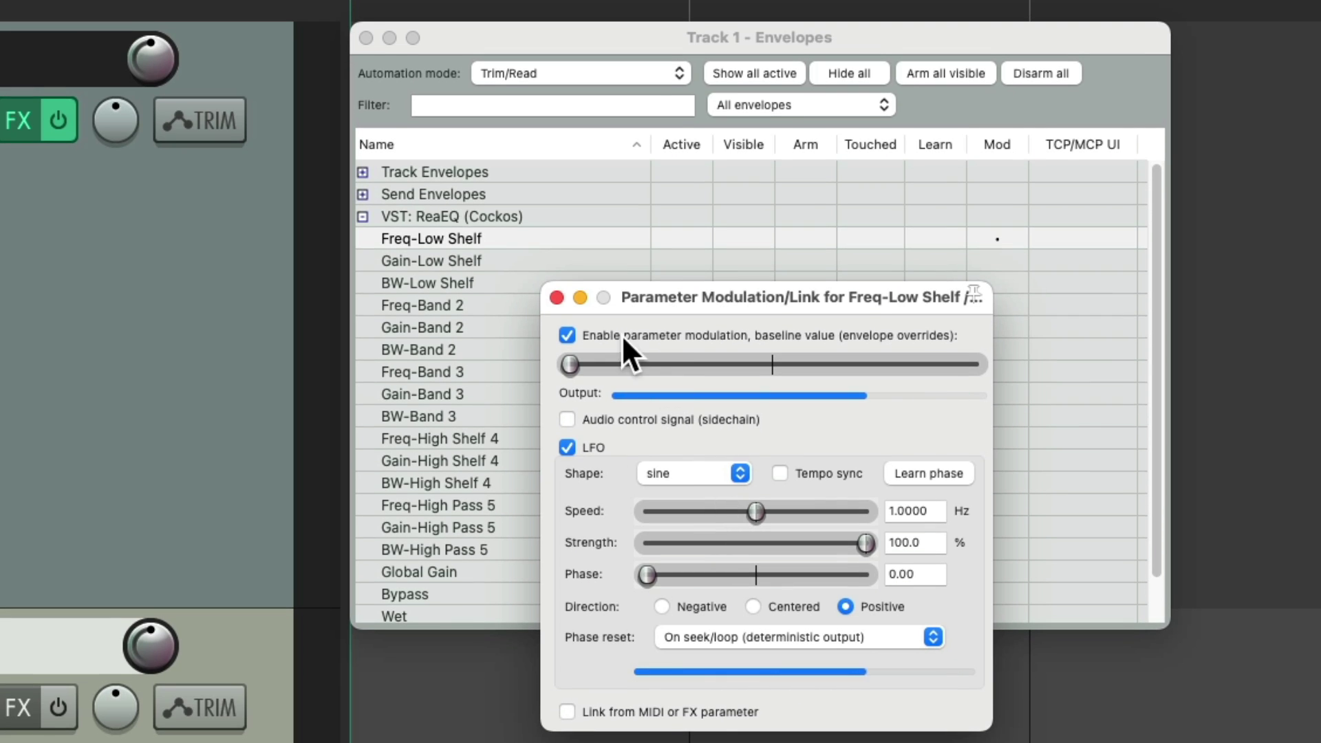
pyautogui.click(557, 297)
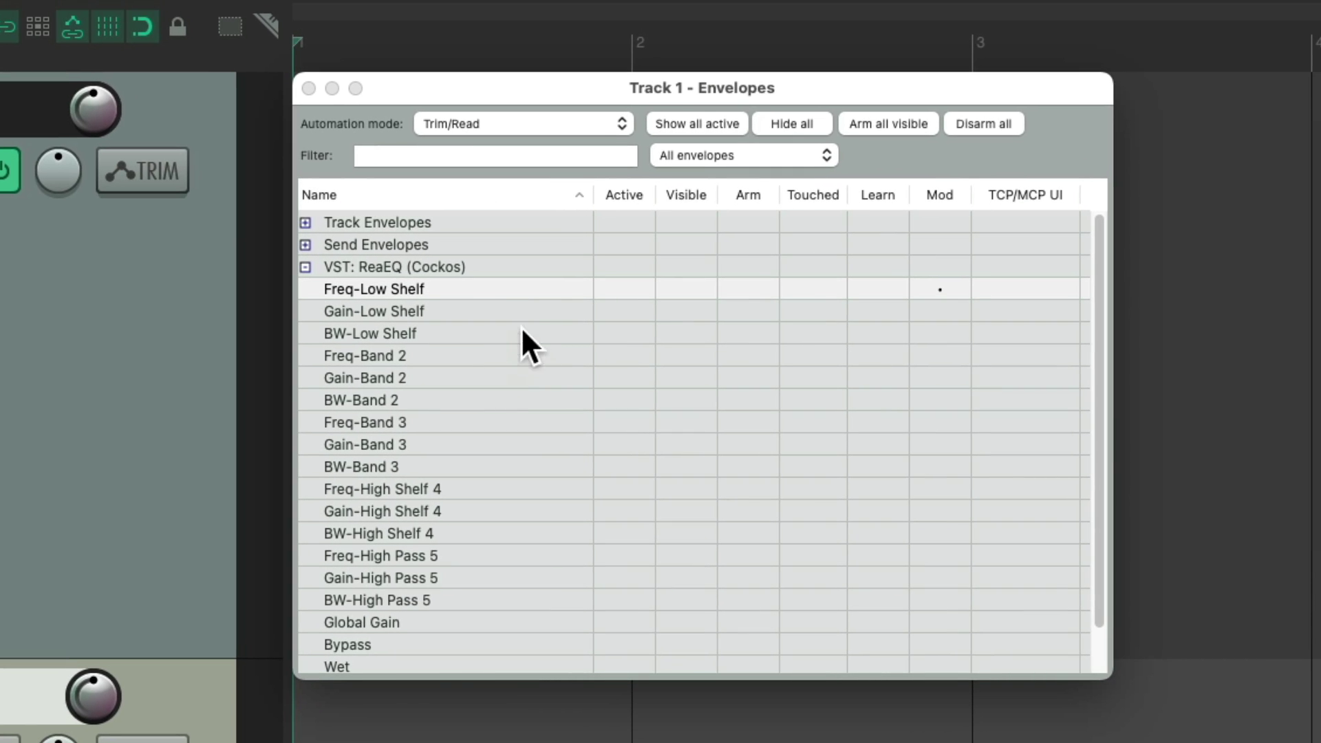
pyautogui.click(1029, 288)
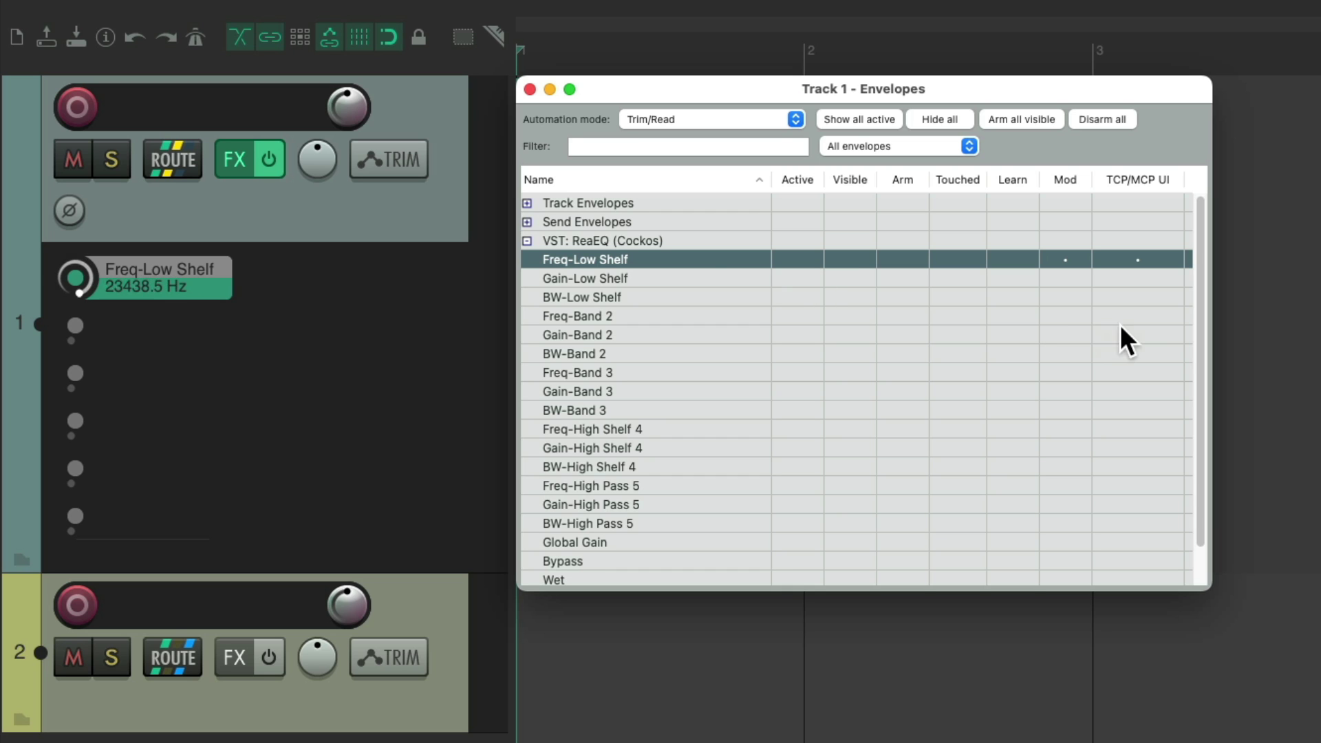
pyautogui.click(1145, 258)
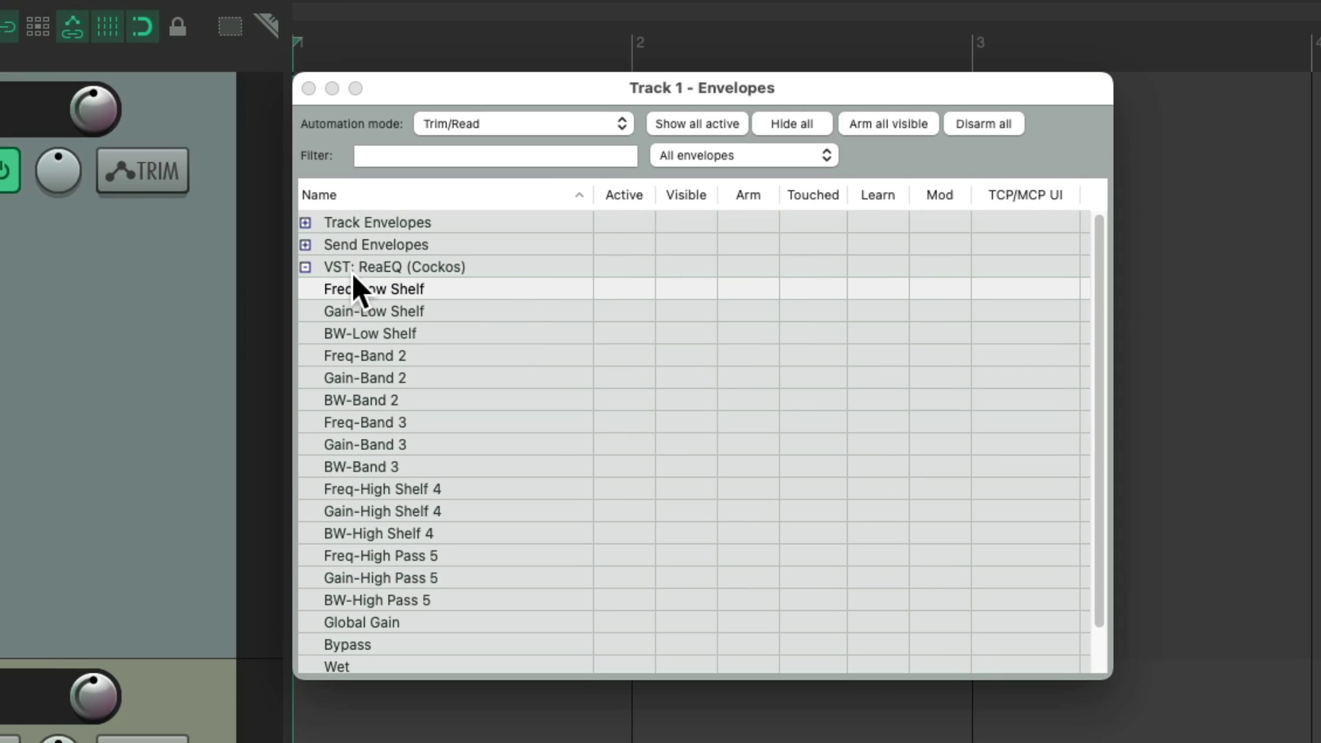
# Activate Track 1's Volume and Pan envelopes and draw a curve in each lane
pyautogui.click(305, 267)
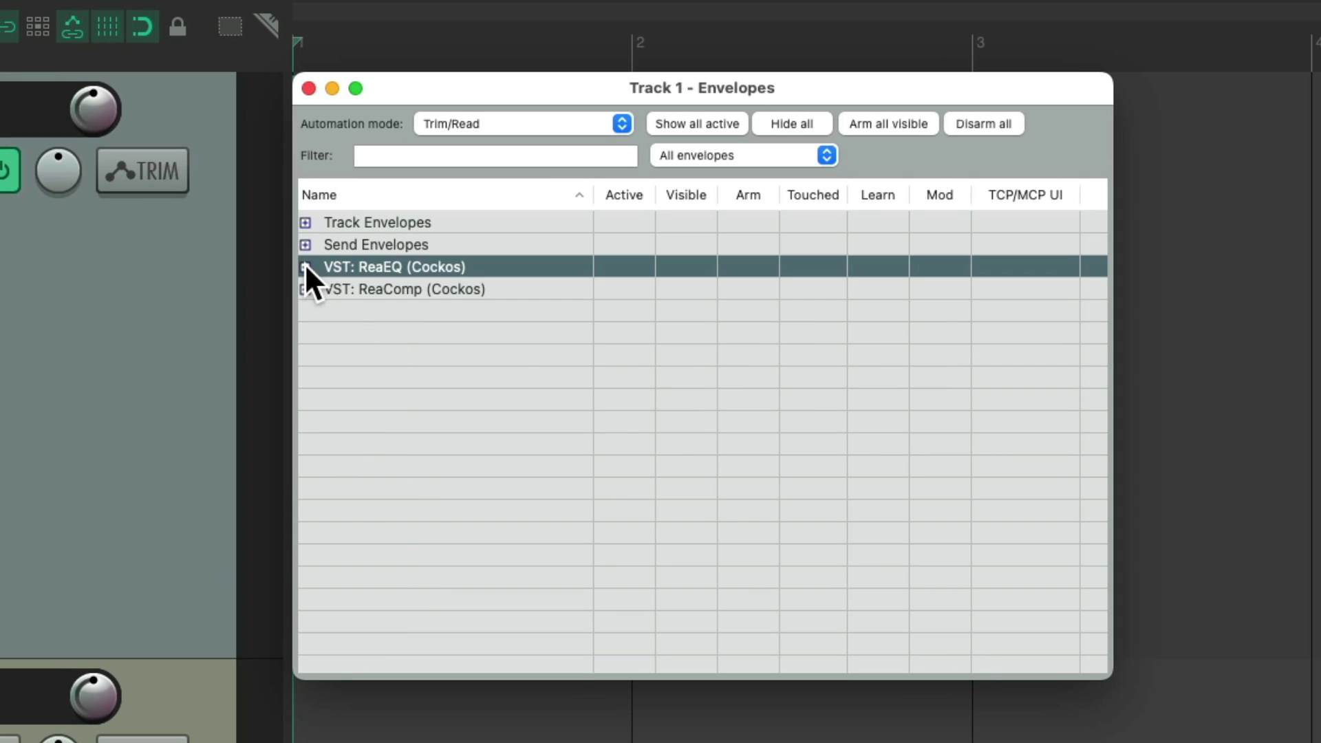
pyautogui.click(305, 222)
pyautogui.click(632, 243)
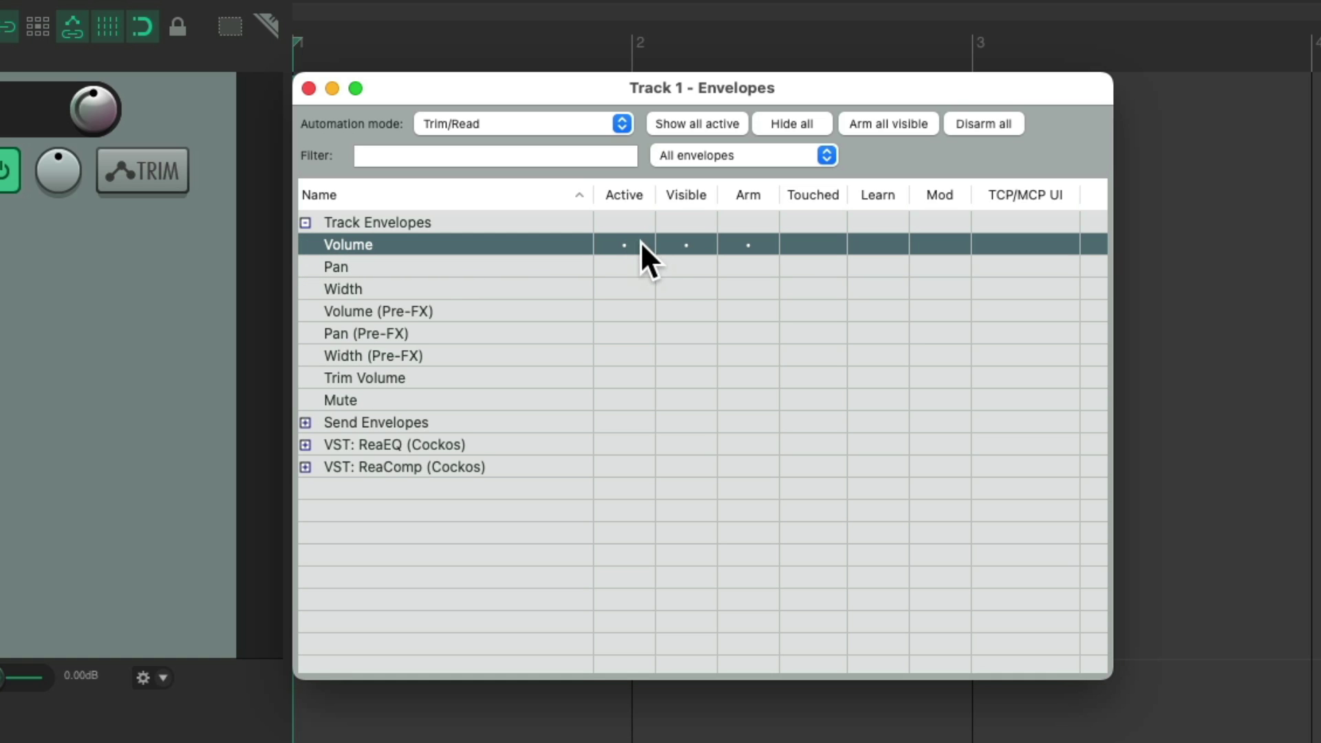
pyautogui.click(637, 267)
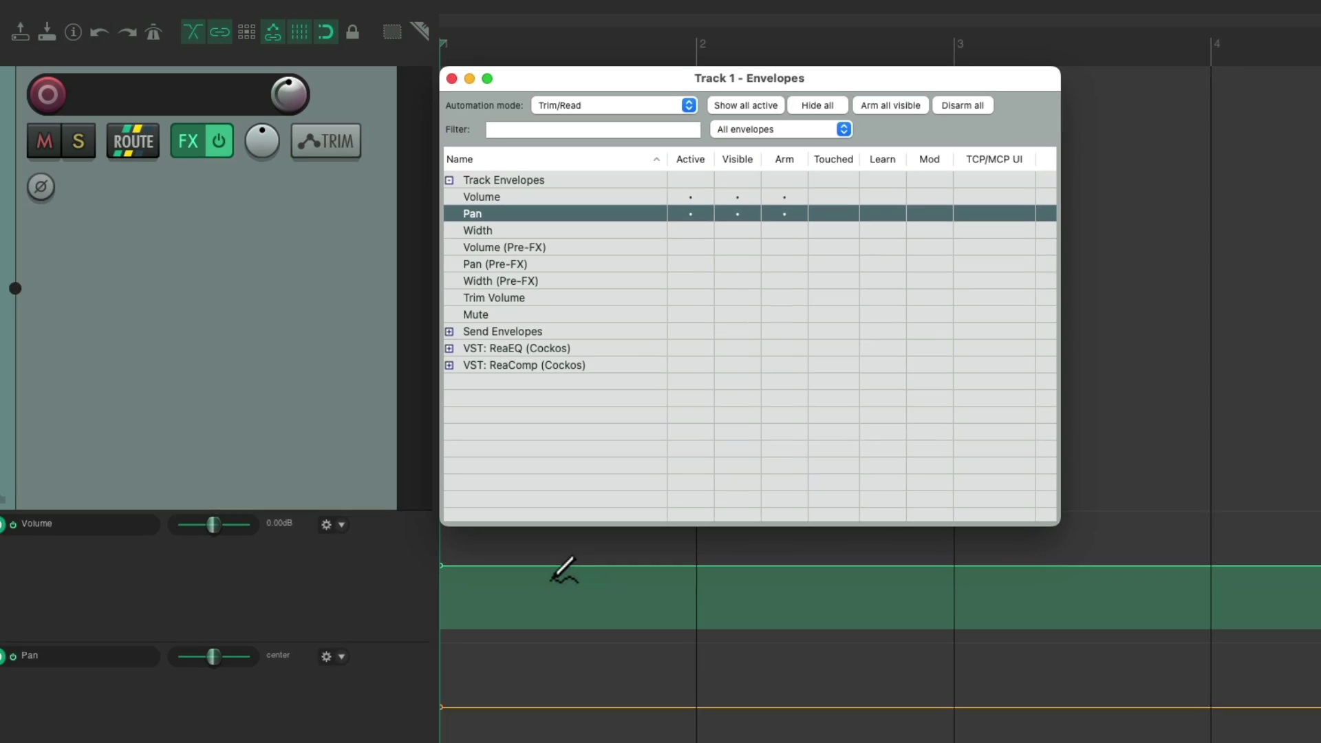
pyautogui.moveTo(402, 742); pyautogui.dragTo(805, 732)
pyautogui.moveTo(554, 685); pyautogui.dragTo(814, 693)
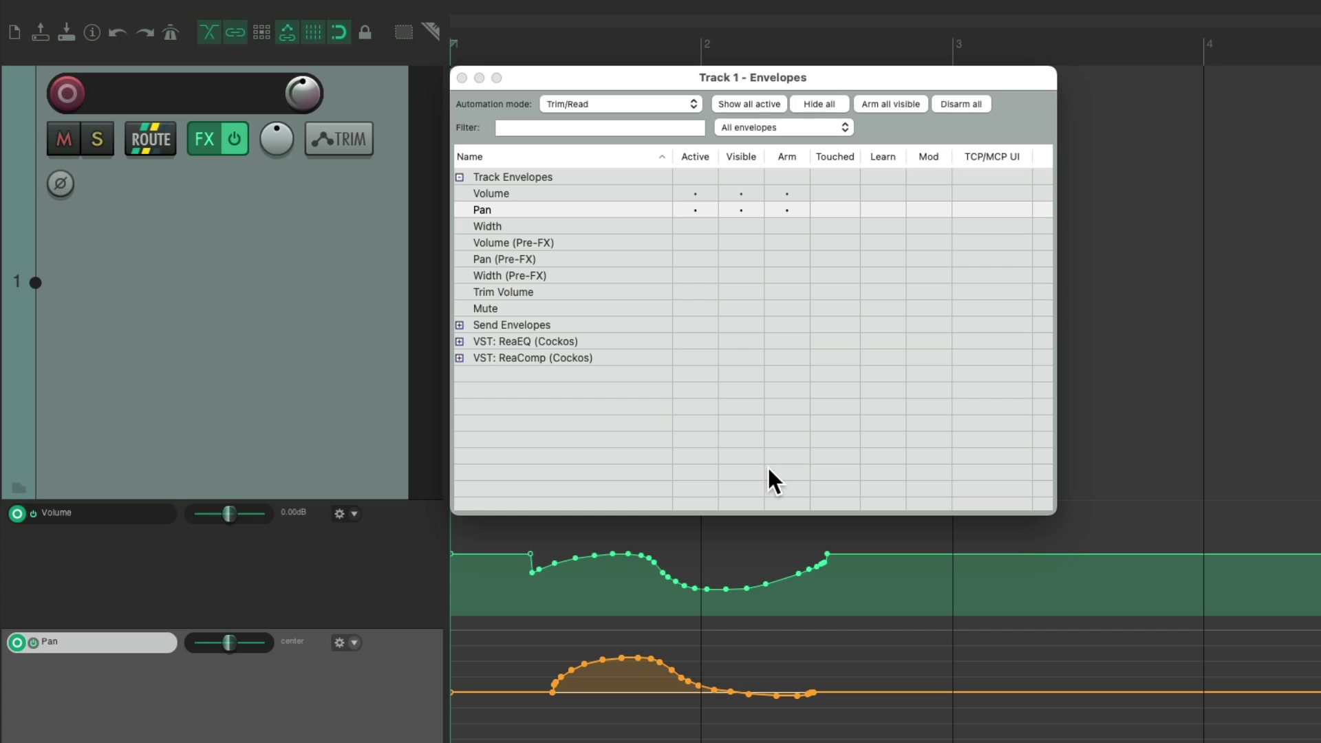
# Try the Hide all, Show all active, Arm all visible and Disarm all buttons
pyautogui.click(822, 105)
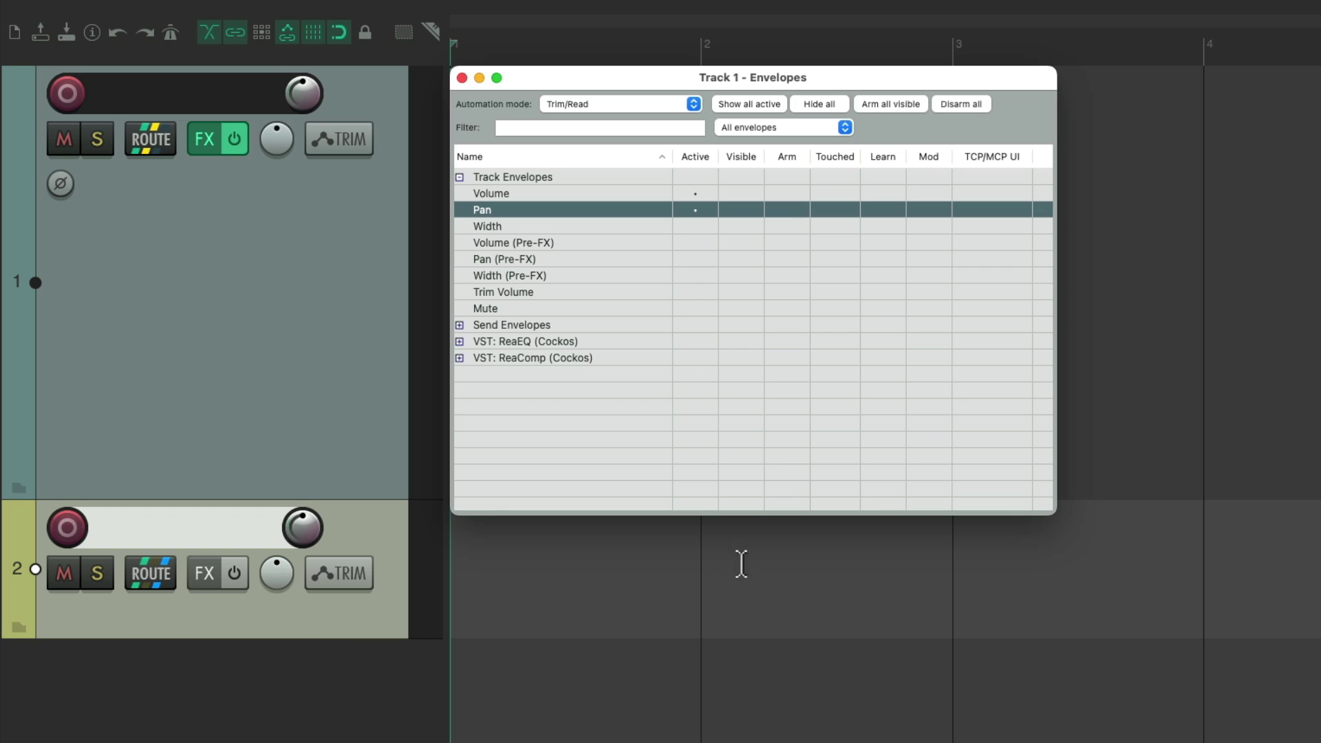
pyautogui.click(771, 105)
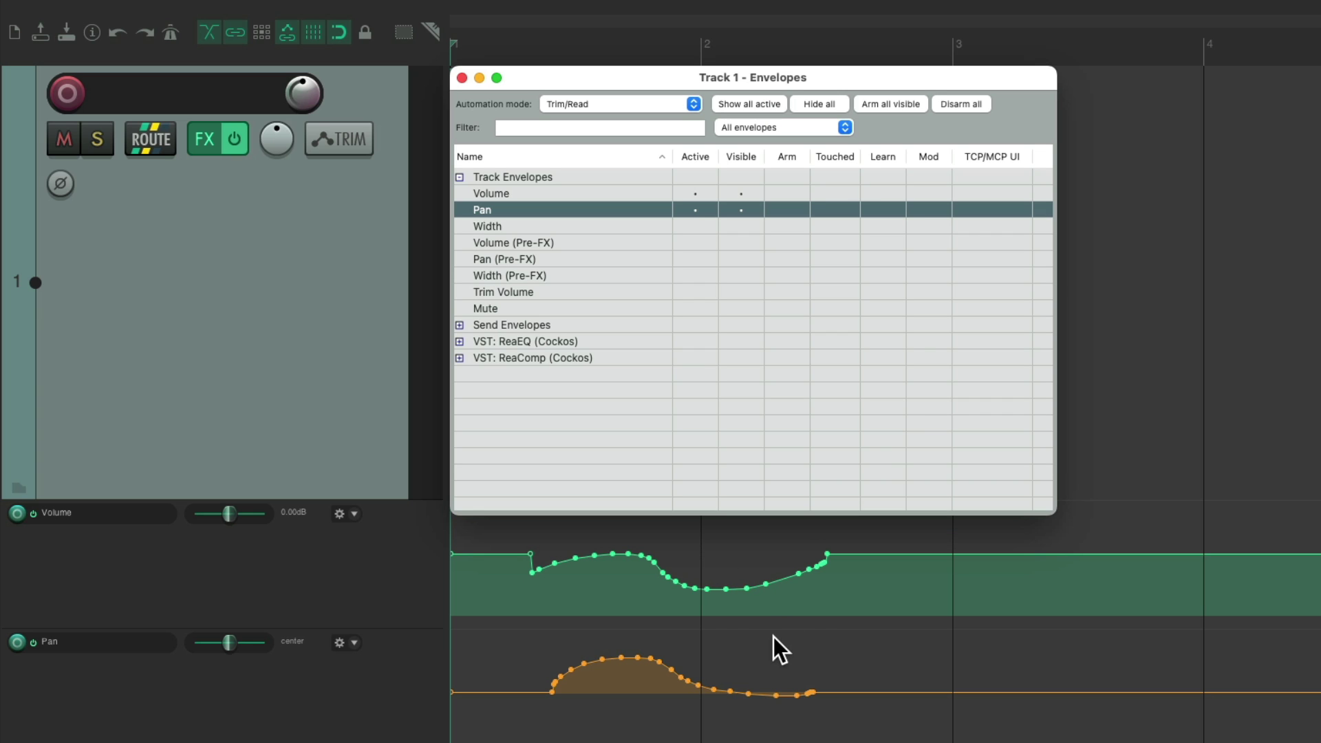
pyautogui.click(898, 106)
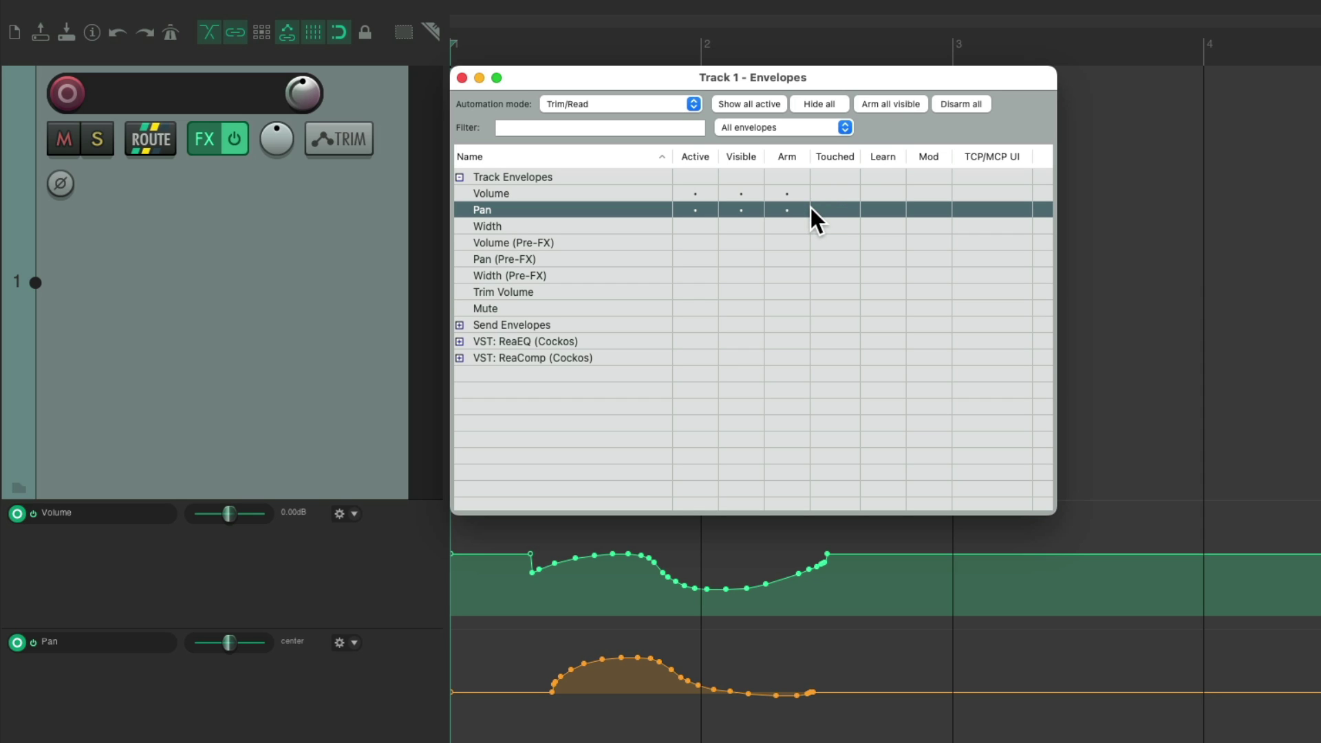
pyautogui.click(980, 107)
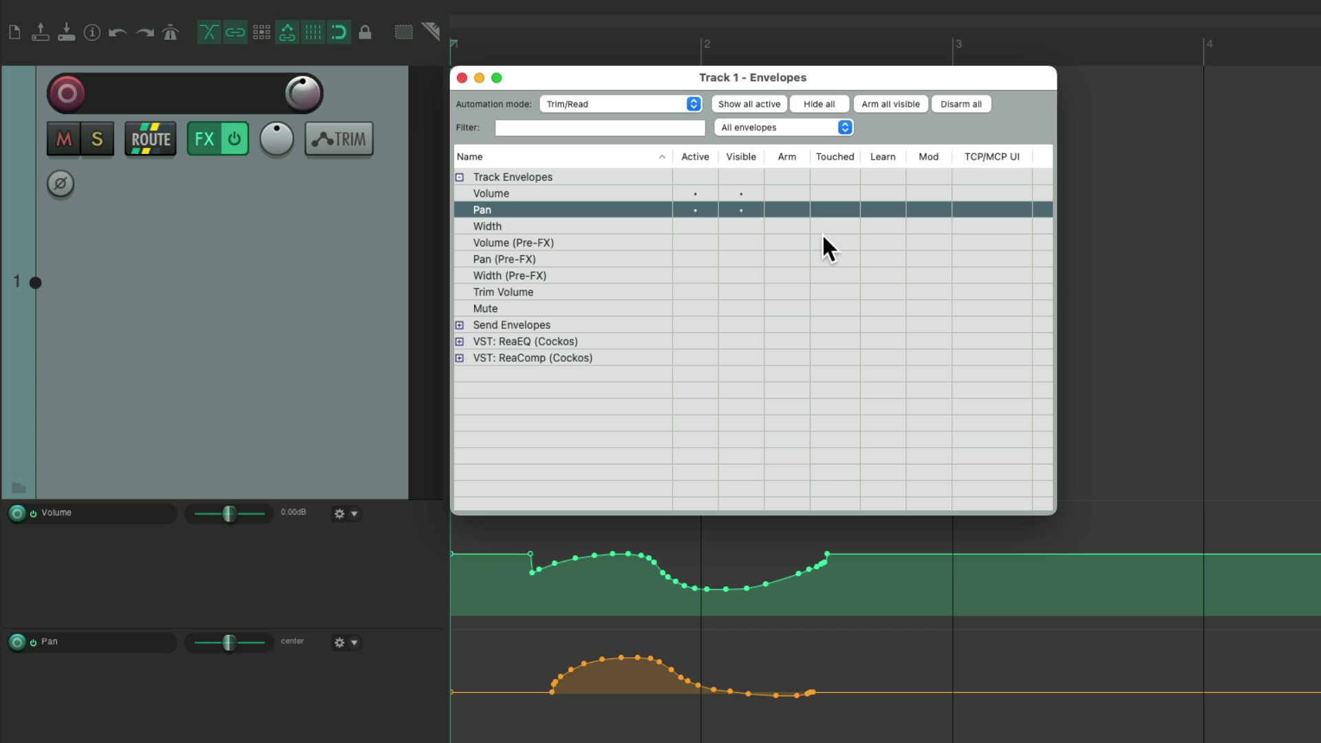
pyautogui.click(897, 107)
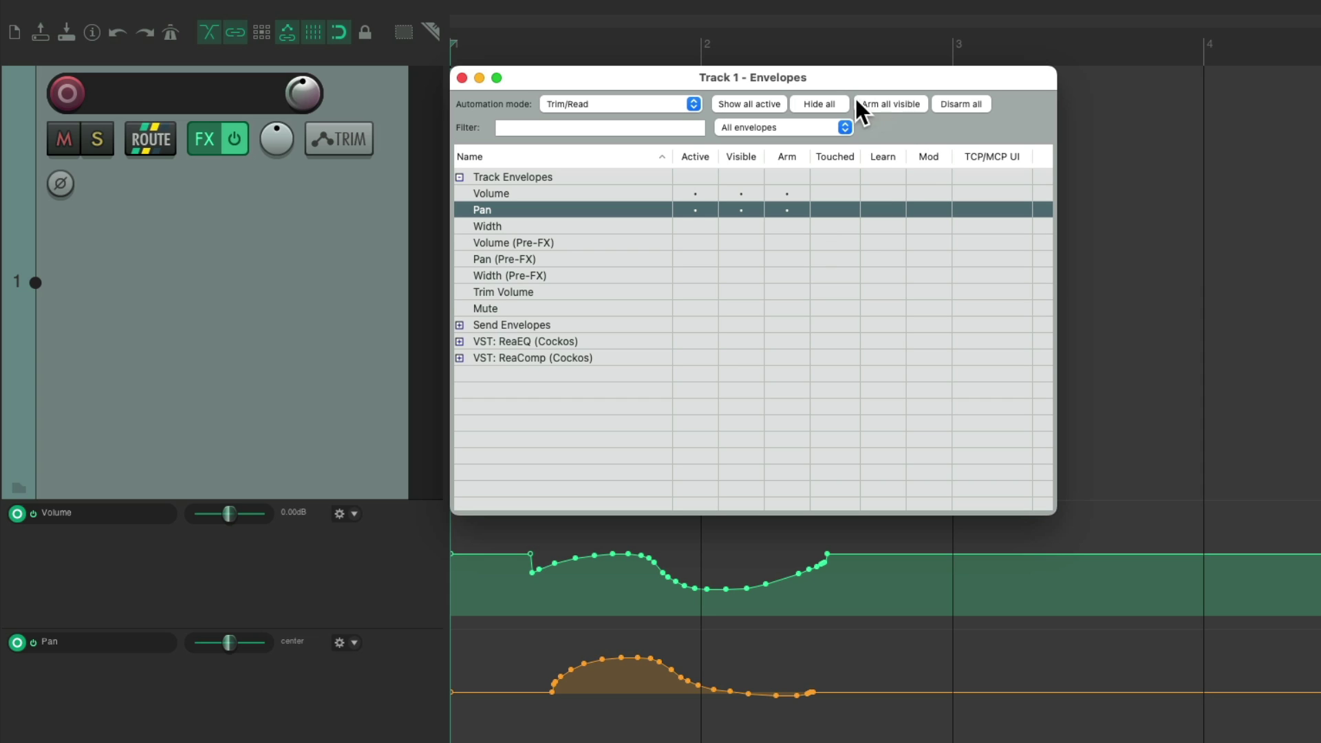
pyautogui.click(837, 105)
pyautogui.click(780, 105)
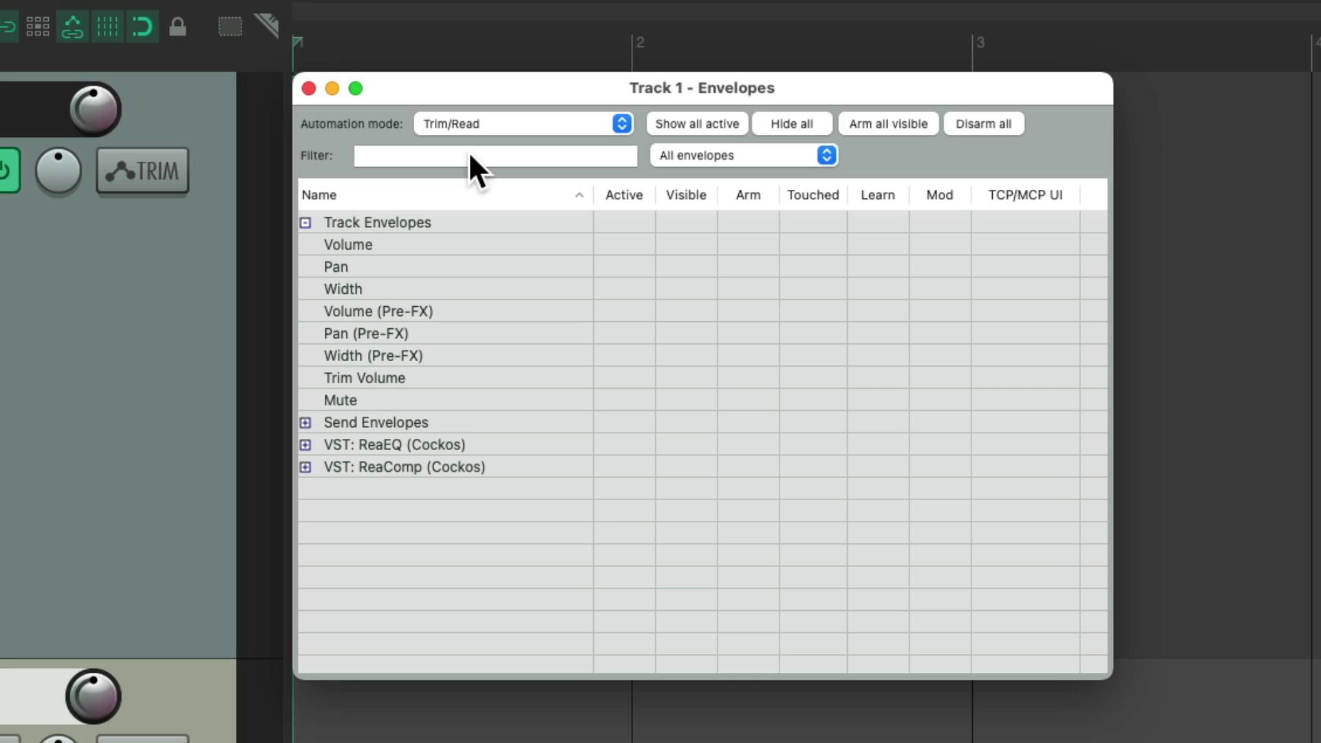
# Choose Expand all FX parameters from the envelope list's context menu and review the ReaEQ parameters
pyautogui.rightClick(860, 162)
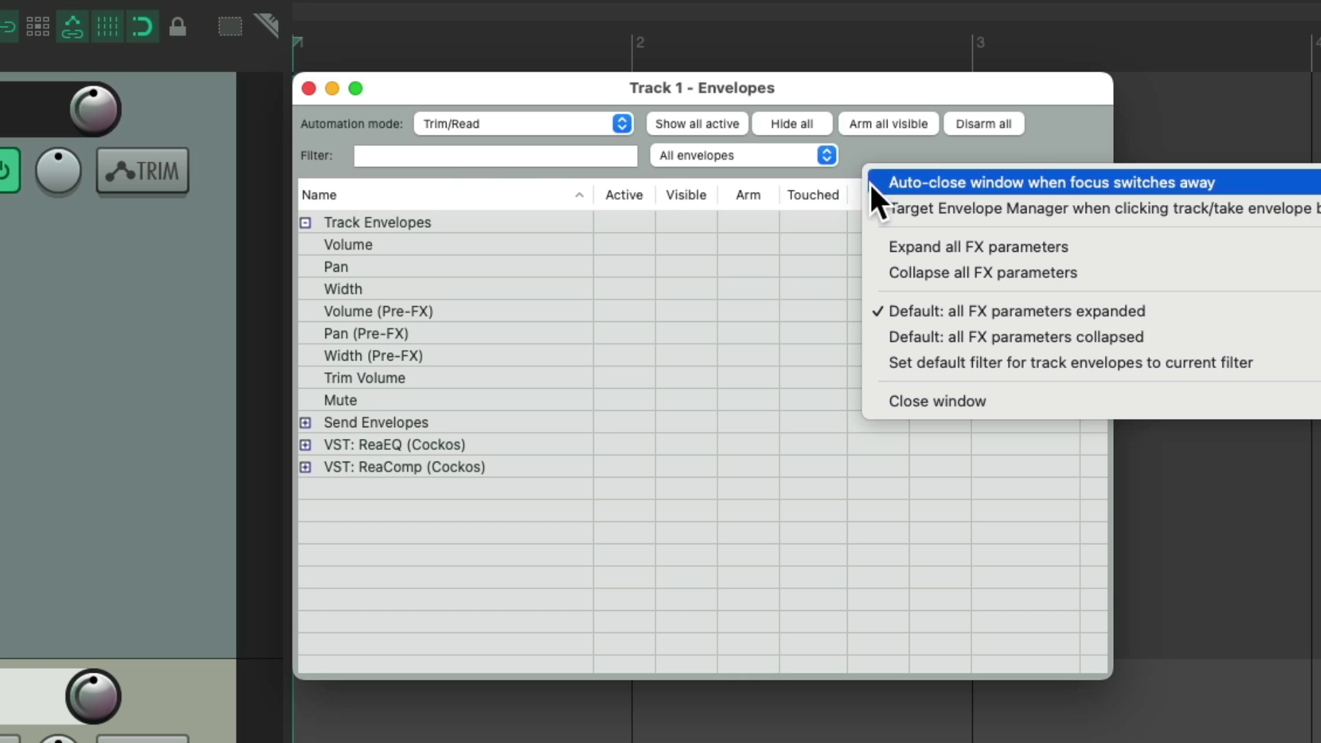
pyautogui.click(879, 243)
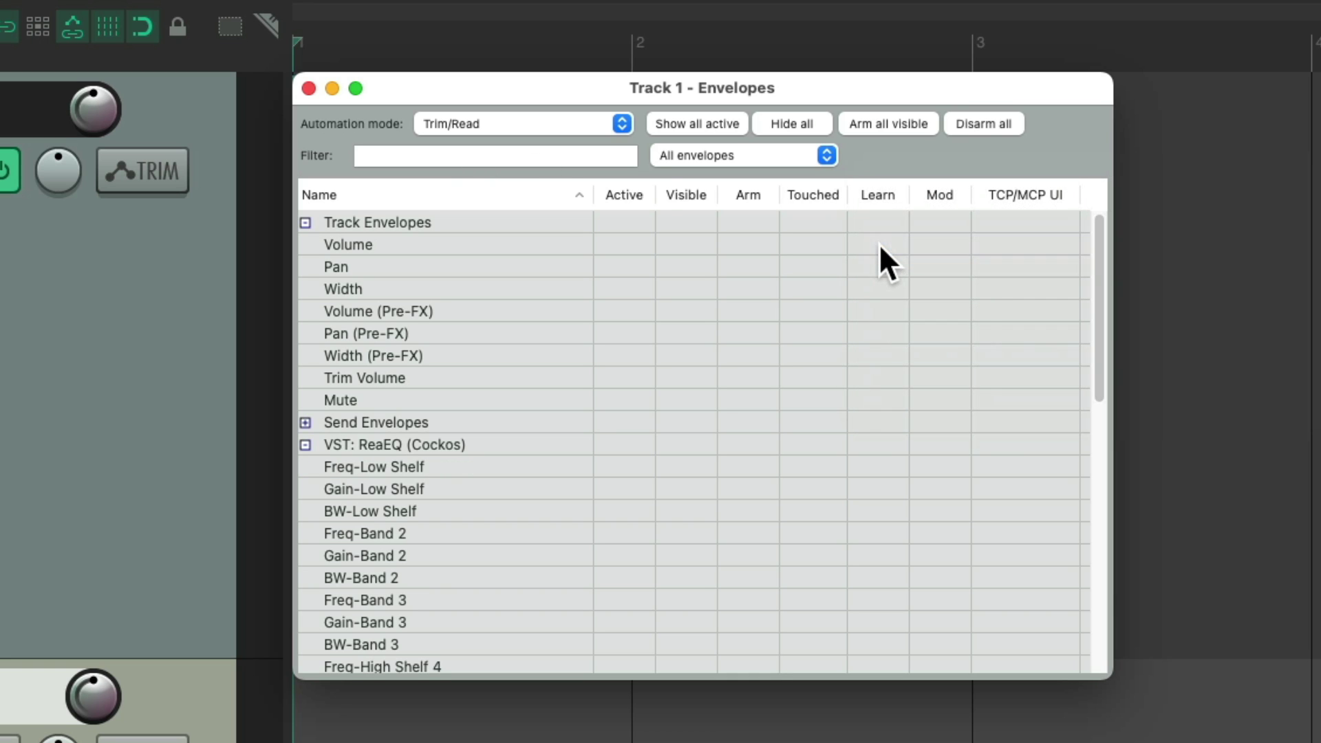
pyautogui.scroll(-10, 574, 397)
pyautogui.scroll(-3, 574, 398)
pyautogui.scroll(15, 574, 397)
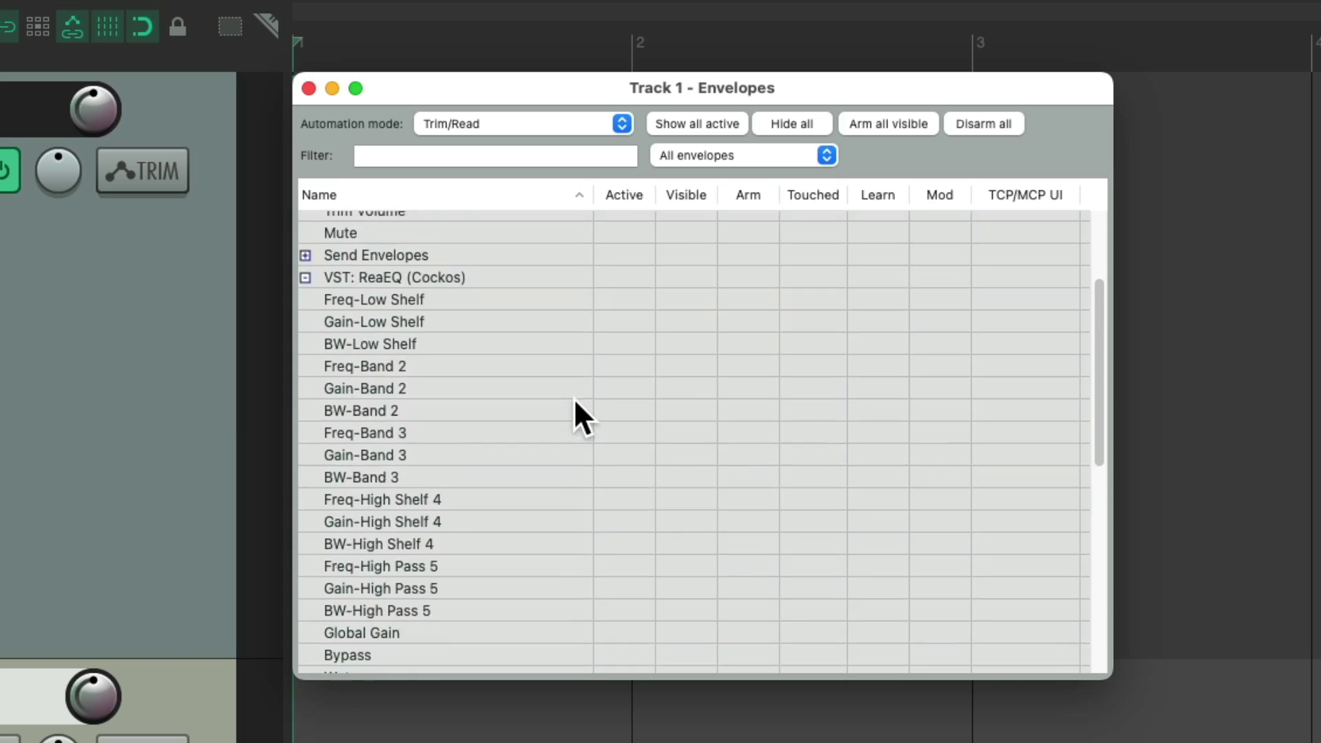
pyautogui.click(528, 157)
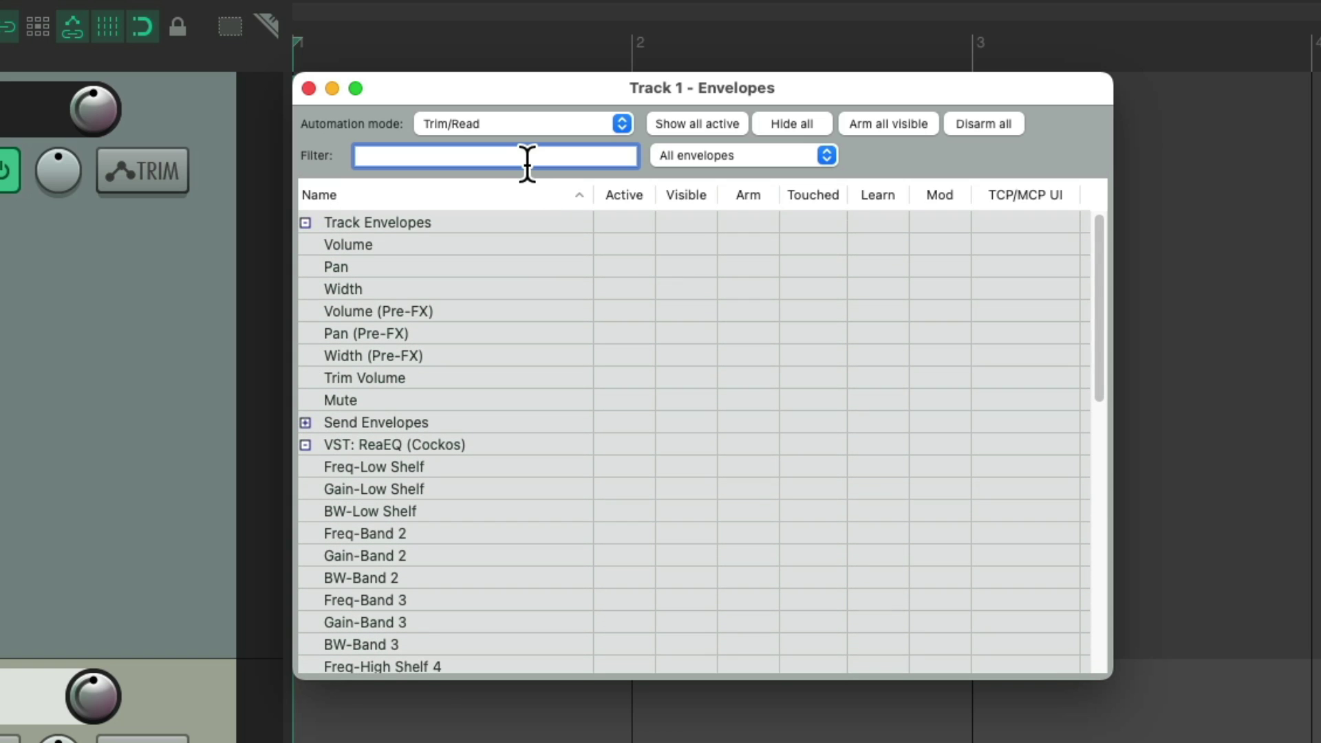
# Filter for 'dry' and 'wet' to activate the ReaComp Dry and the ReaEQ and ReaComp Wet envelopes
pyautogui.write('dry')
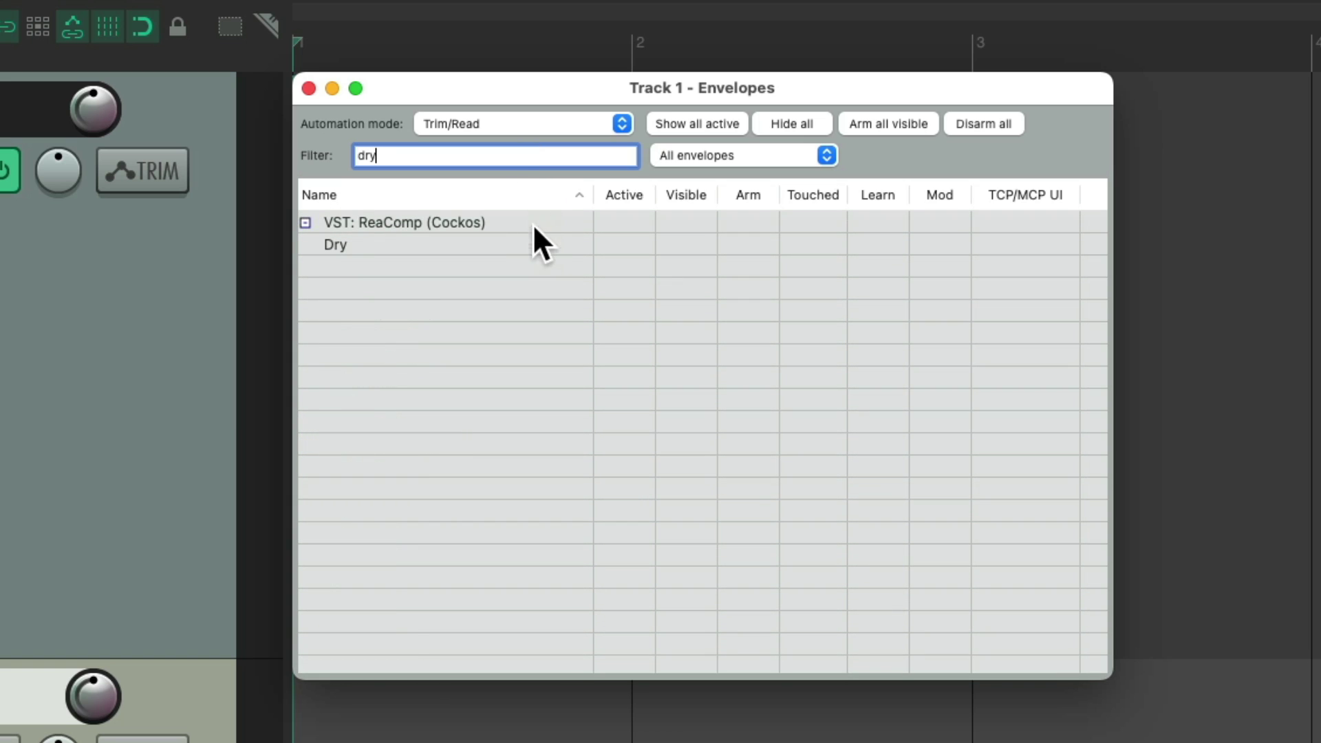
pyautogui.click(611, 243)
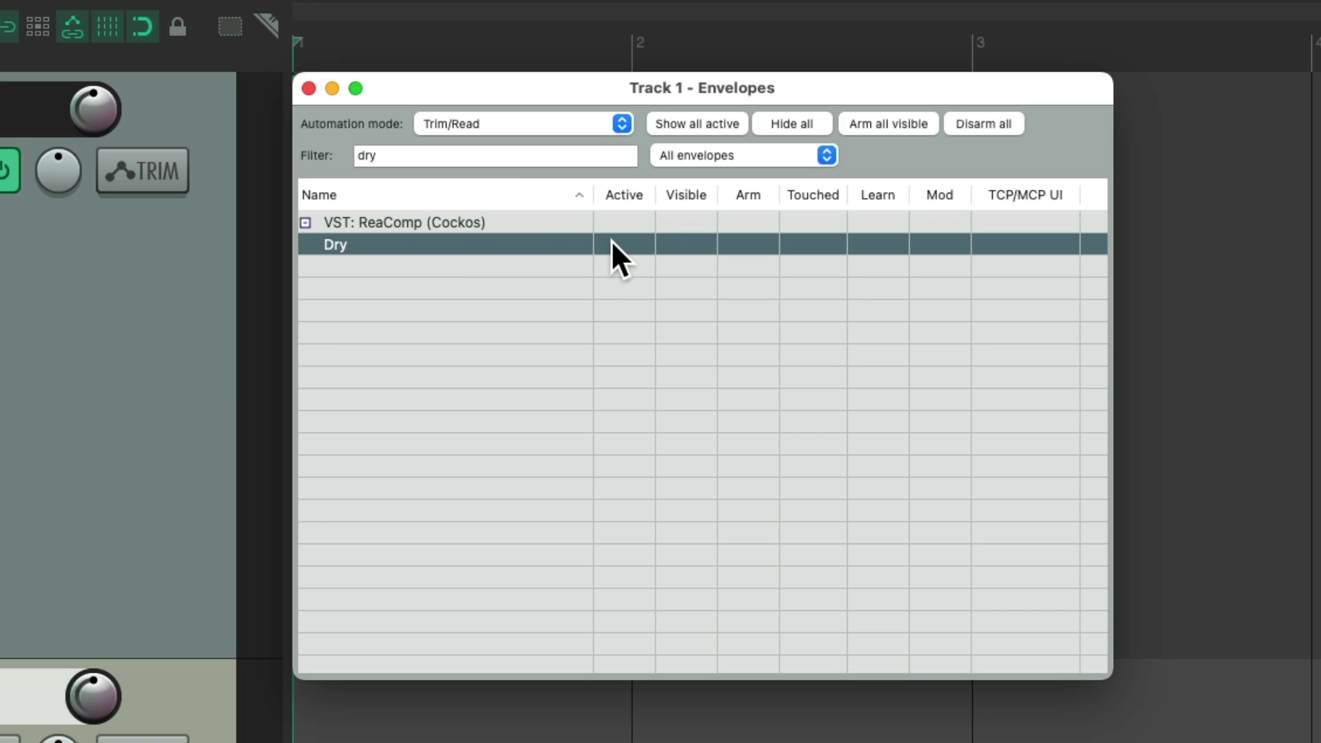
pyautogui.doubleClick(498, 155)
pyautogui.write('wet')
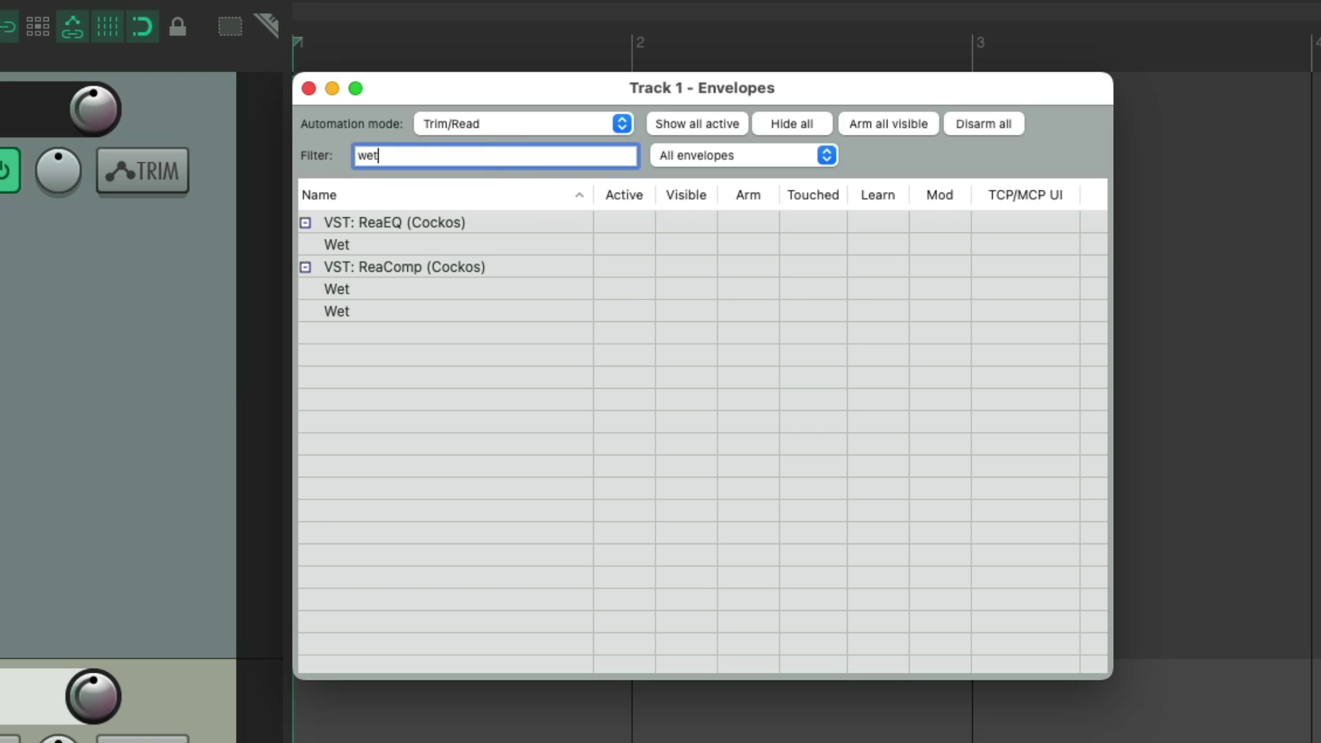
pyautogui.click(619, 242)
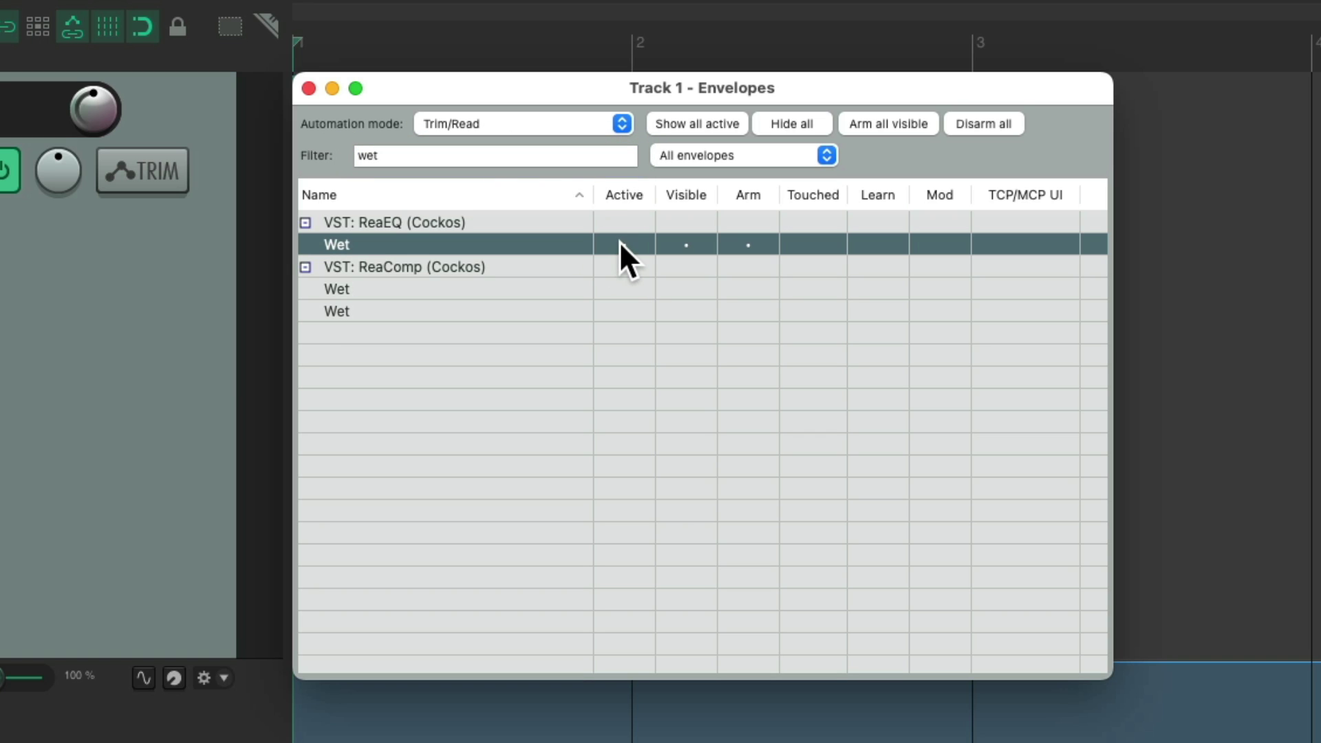
pyautogui.click(636, 287)
pyautogui.click(630, 308)
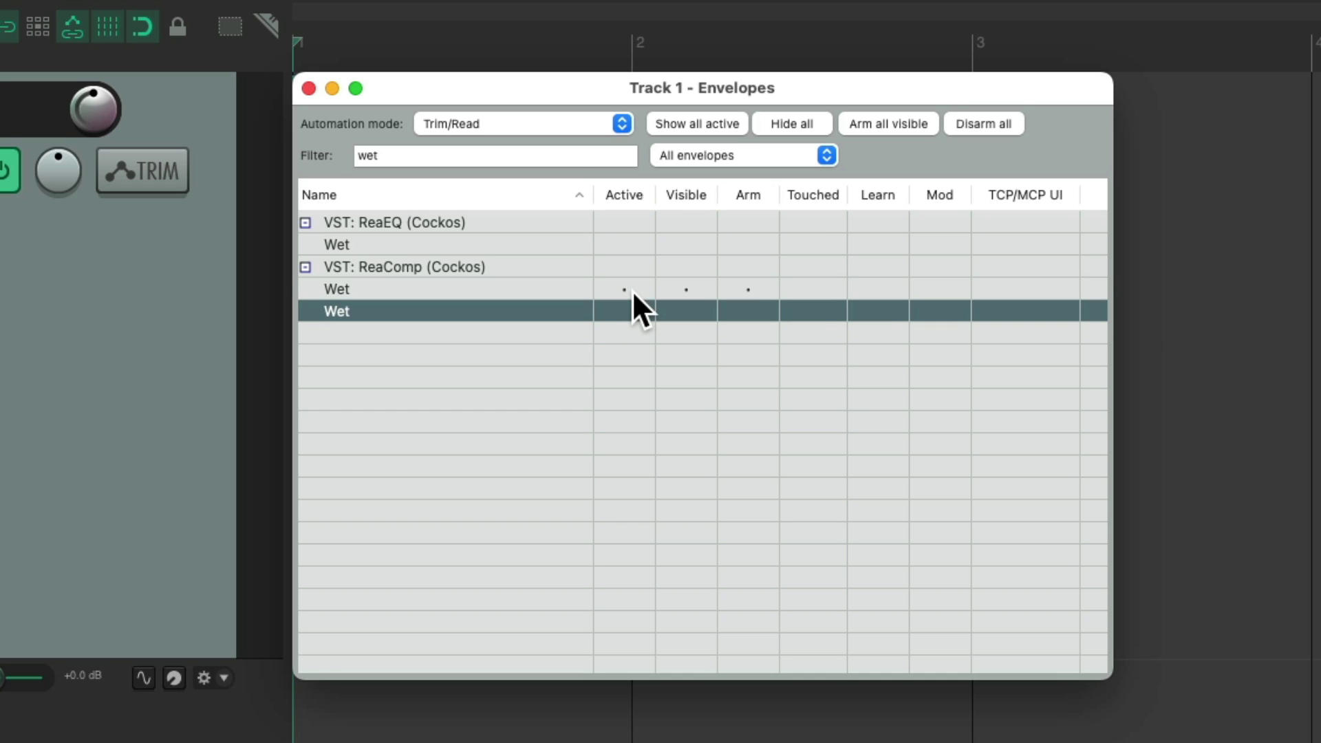
pyautogui.click(633, 290)
# Filter for 'bypass' to toggle the ReaEQ and ReaComp Bypass envelopes, then clear the filter
pyautogui.doubleClick(565, 150)
pyautogui.write('bypass')
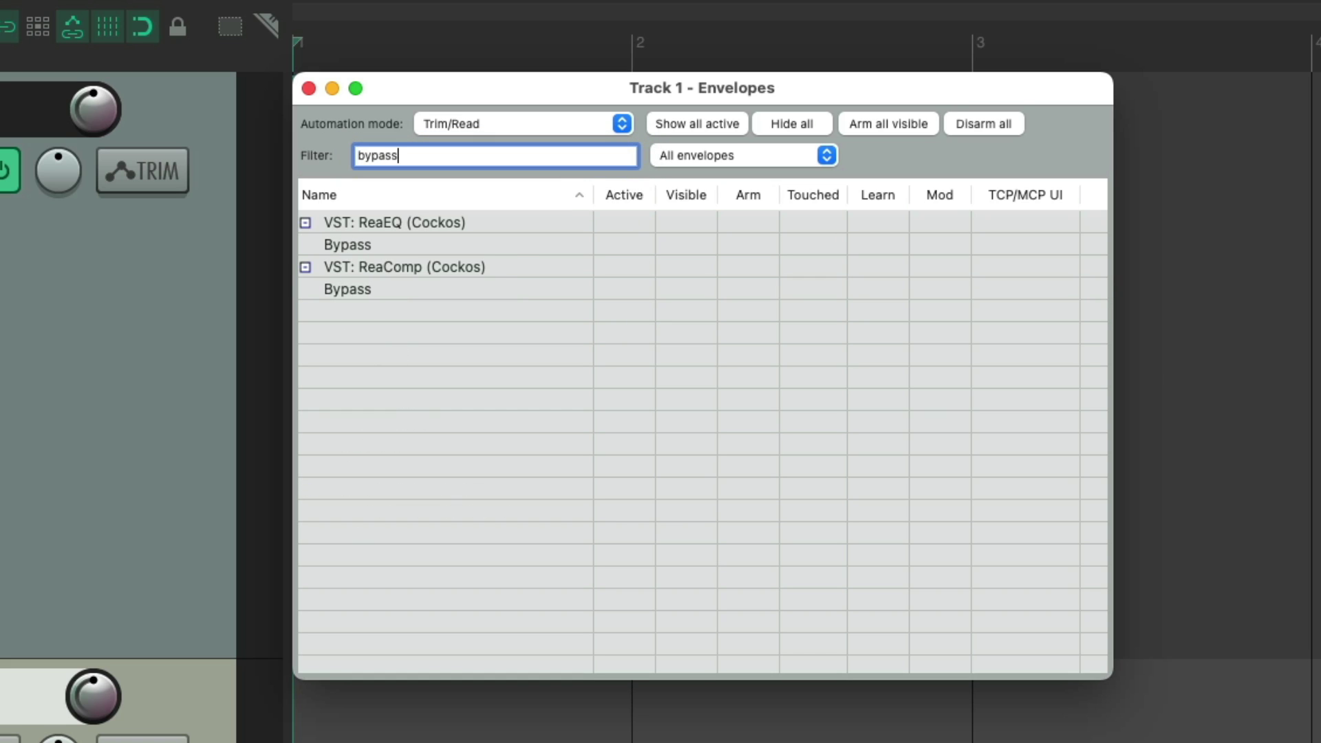
pyautogui.click(638, 242)
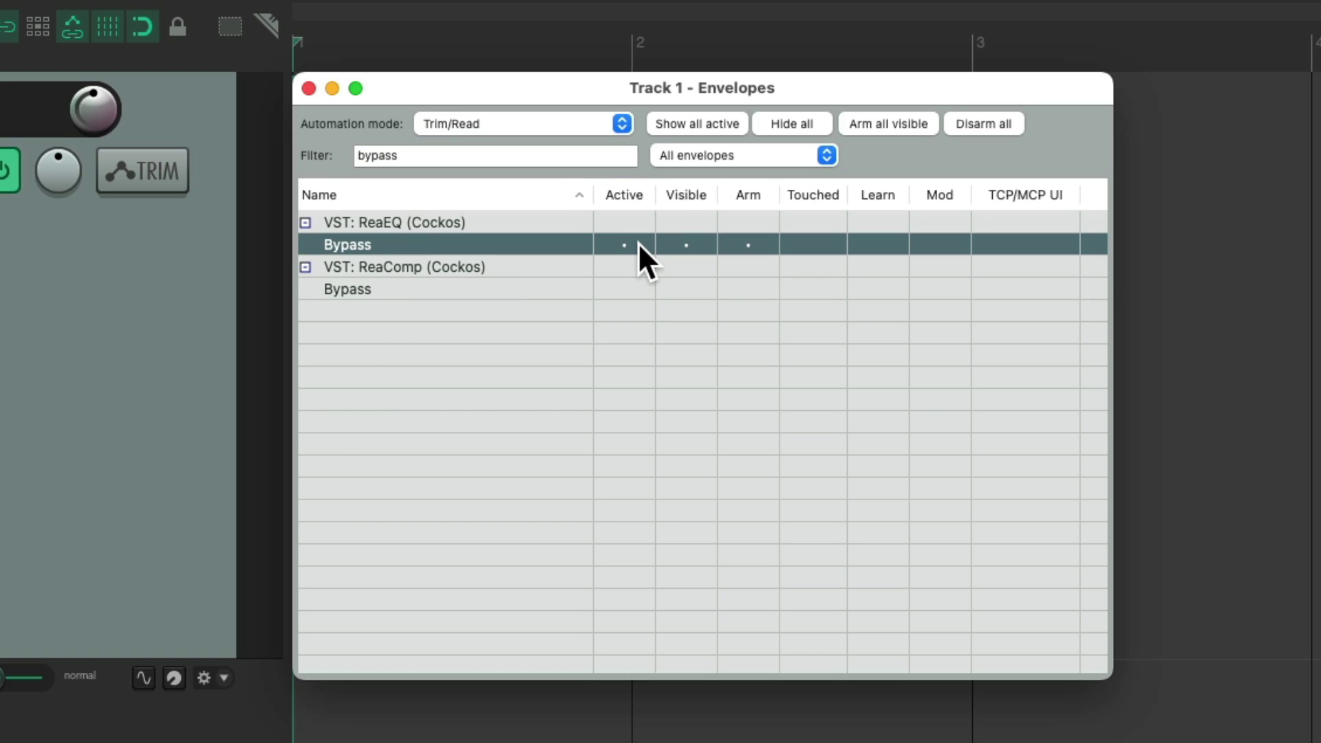
pyautogui.click(635, 285)
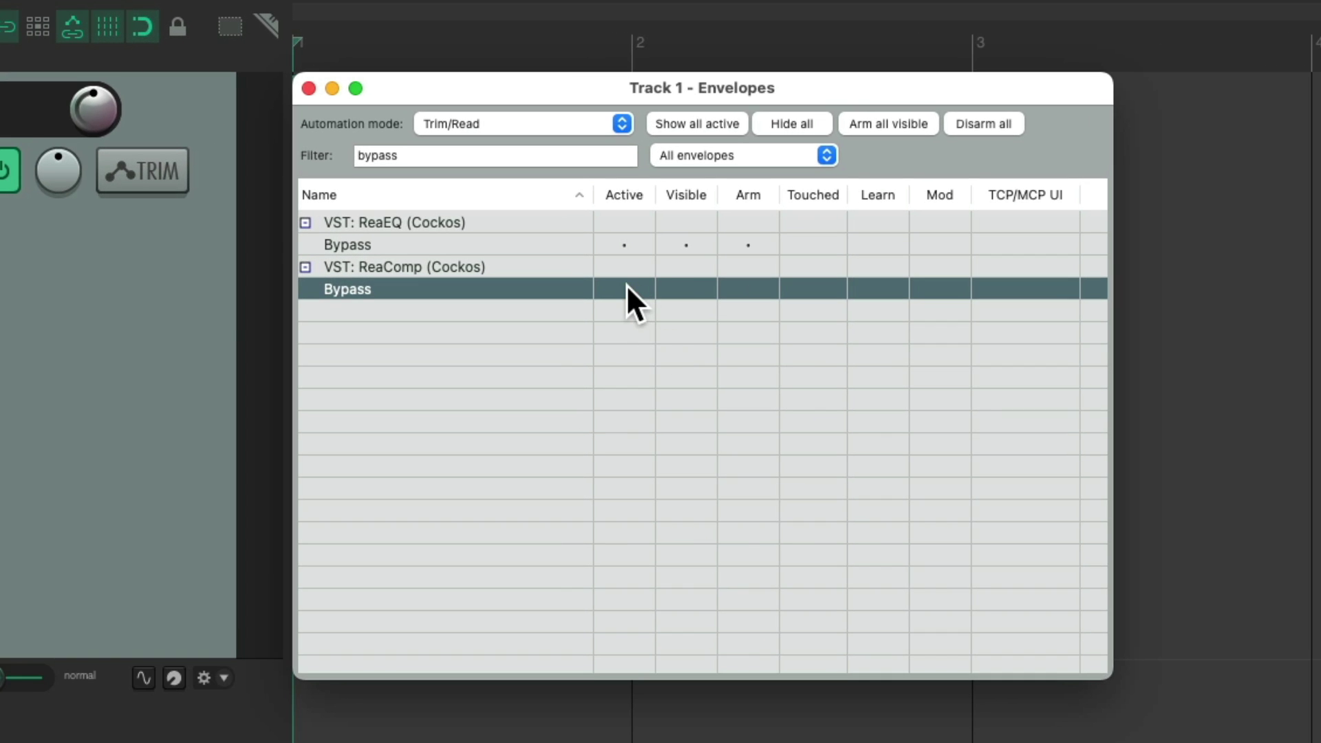
pyautogui.click(625, 241)
pyautogui.click(589, 151)
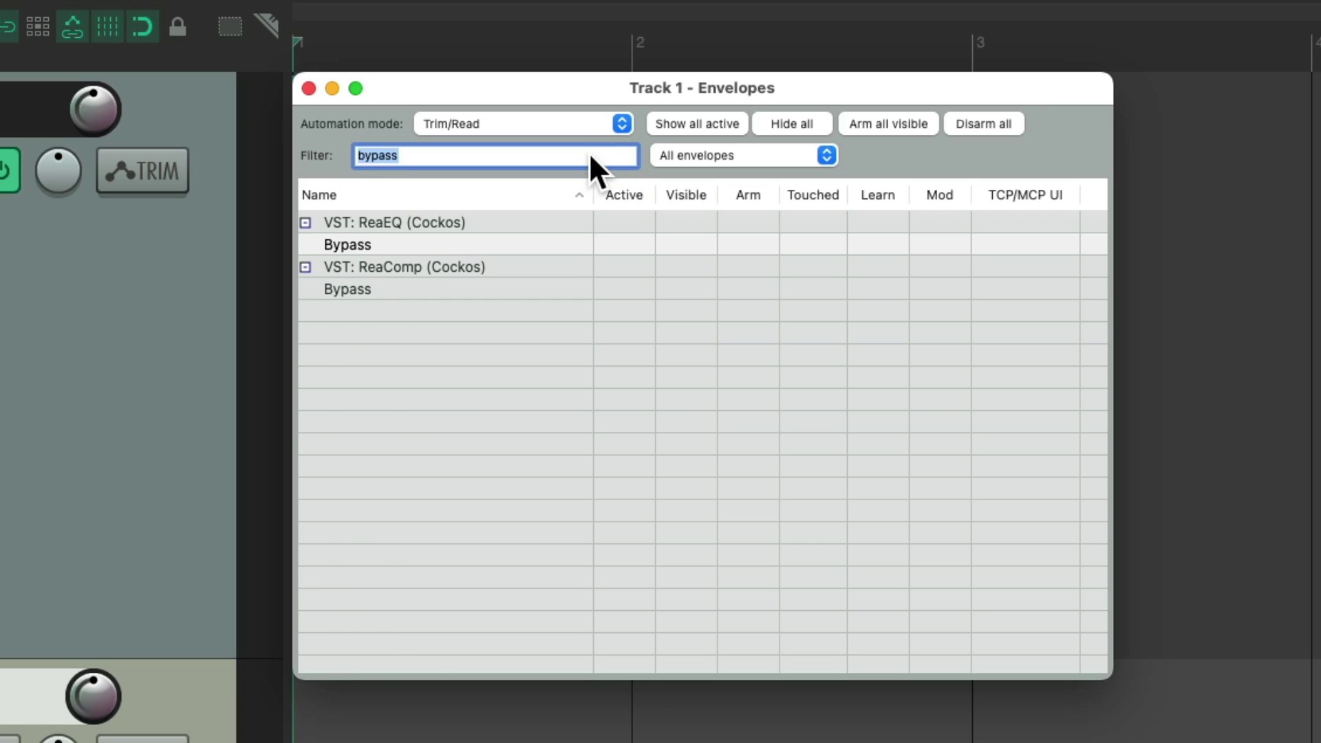
pyautogui.press('BackSpace')
pyautogui.click(755, 141)
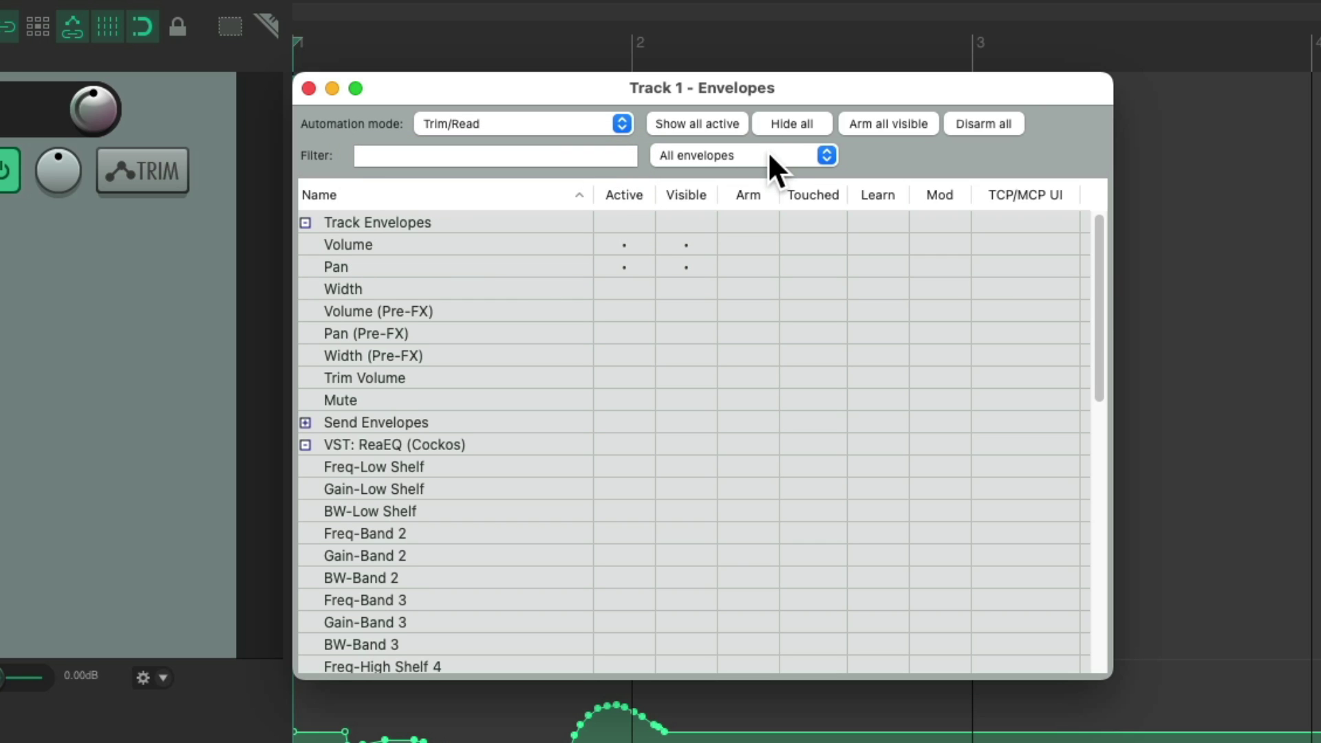
pyautogui.click(768, 151)
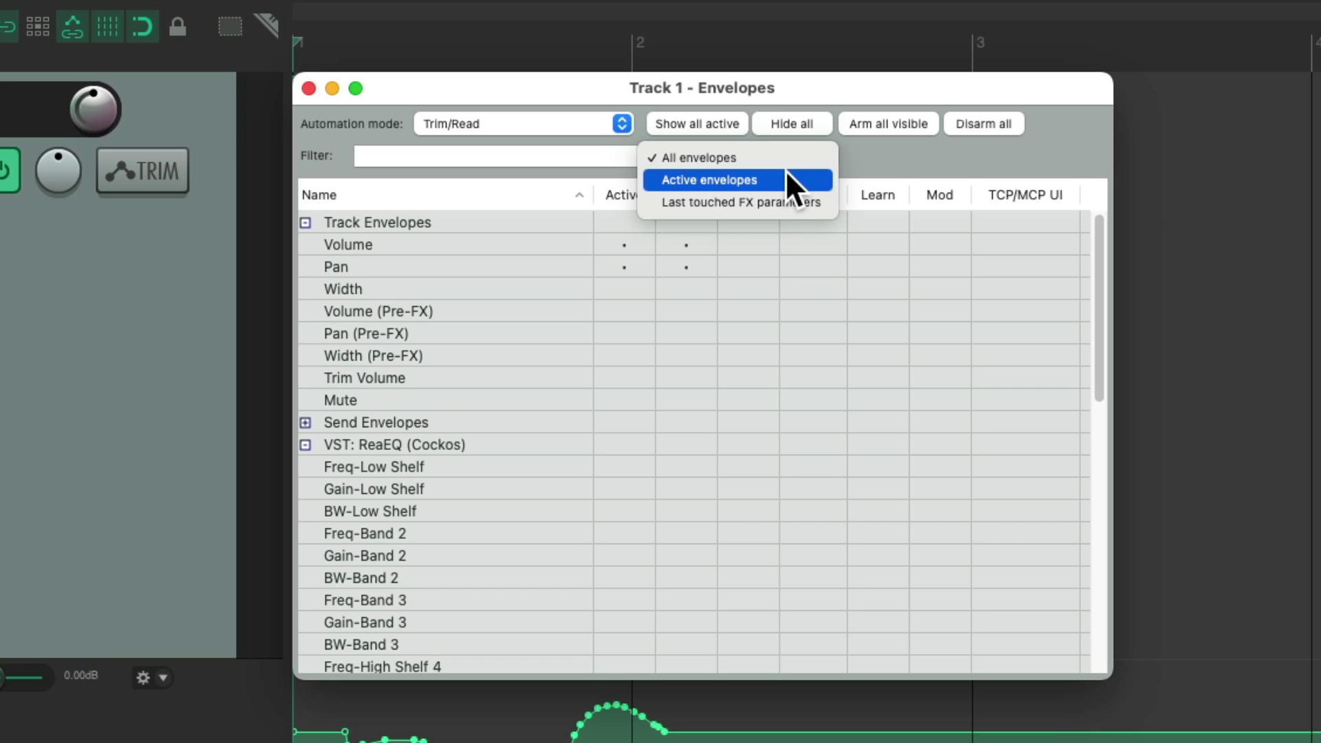
pyautogui.click(786, 171)
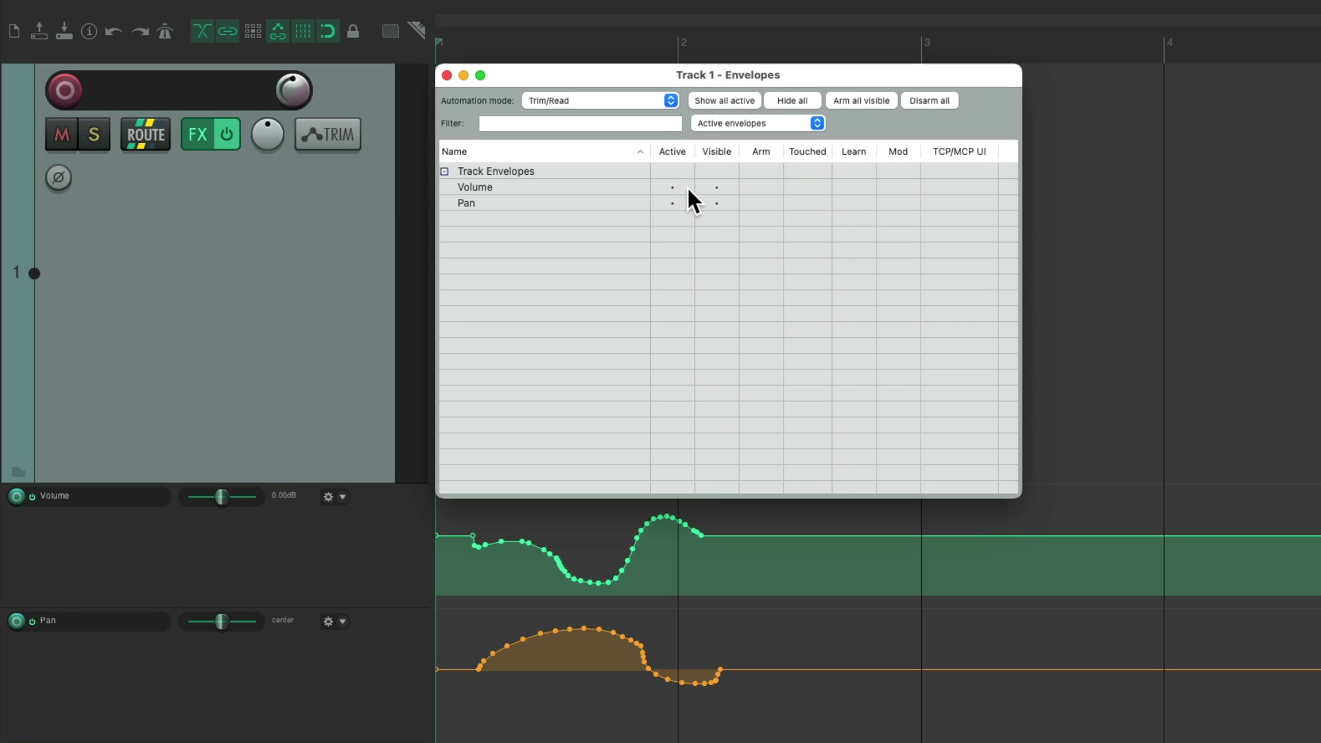
pyautogui.click(692, 187)
pyautogui.click(704, 201)
pyautogui.click(694, 186)
pyautogui.click(684, 201)
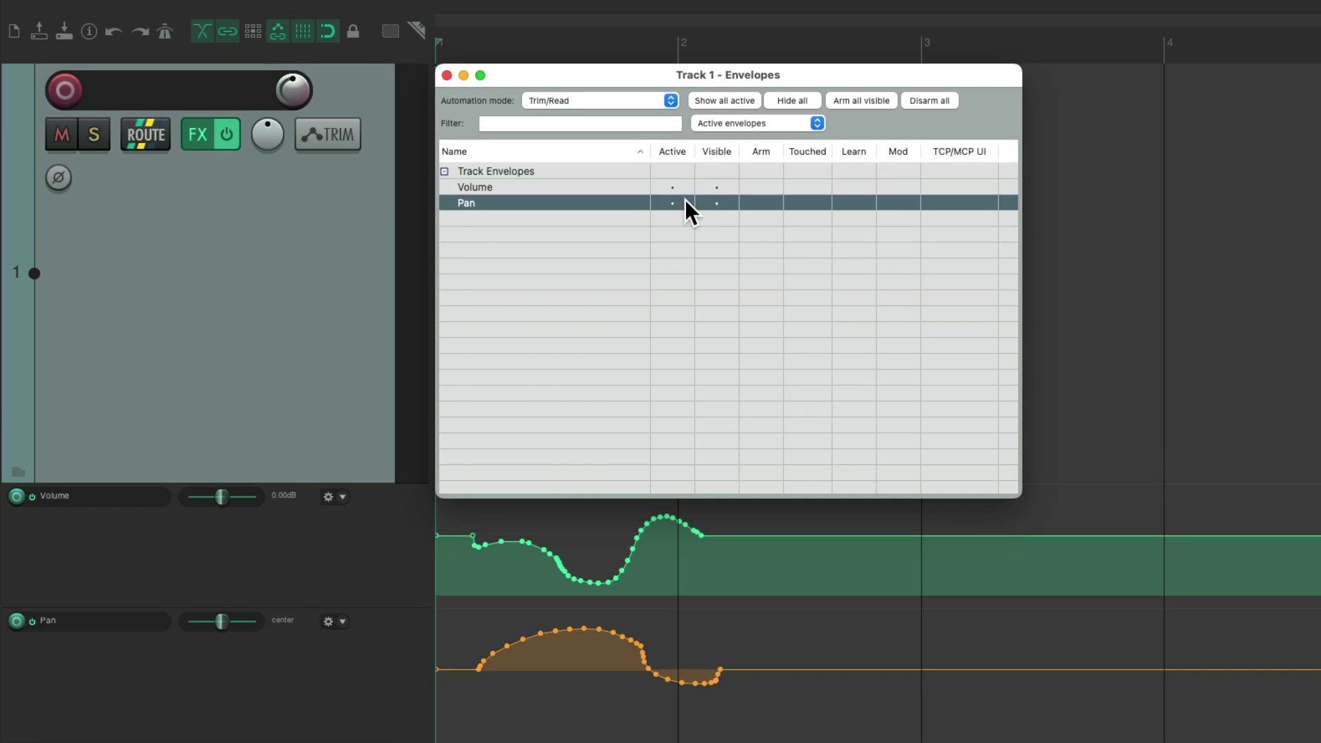
pyautogui.click(768, 124)
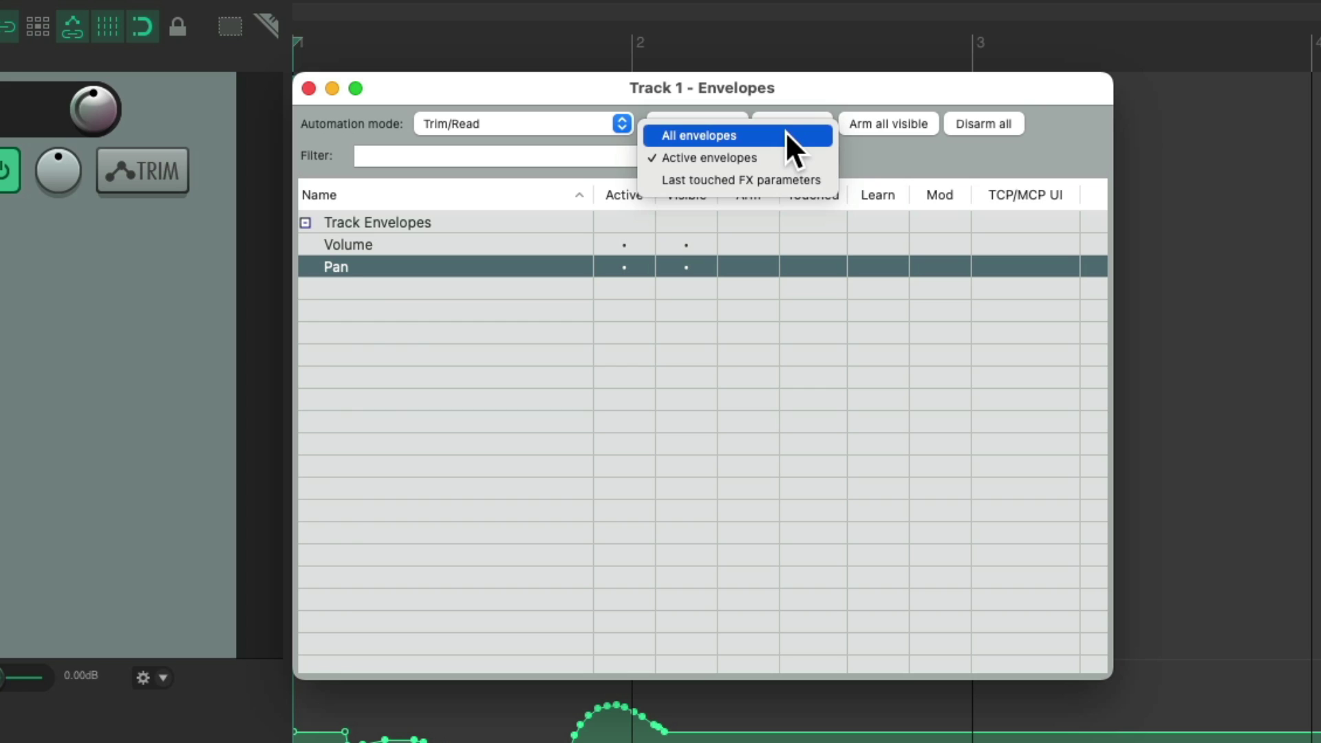
pyautogui.click(786, 135)
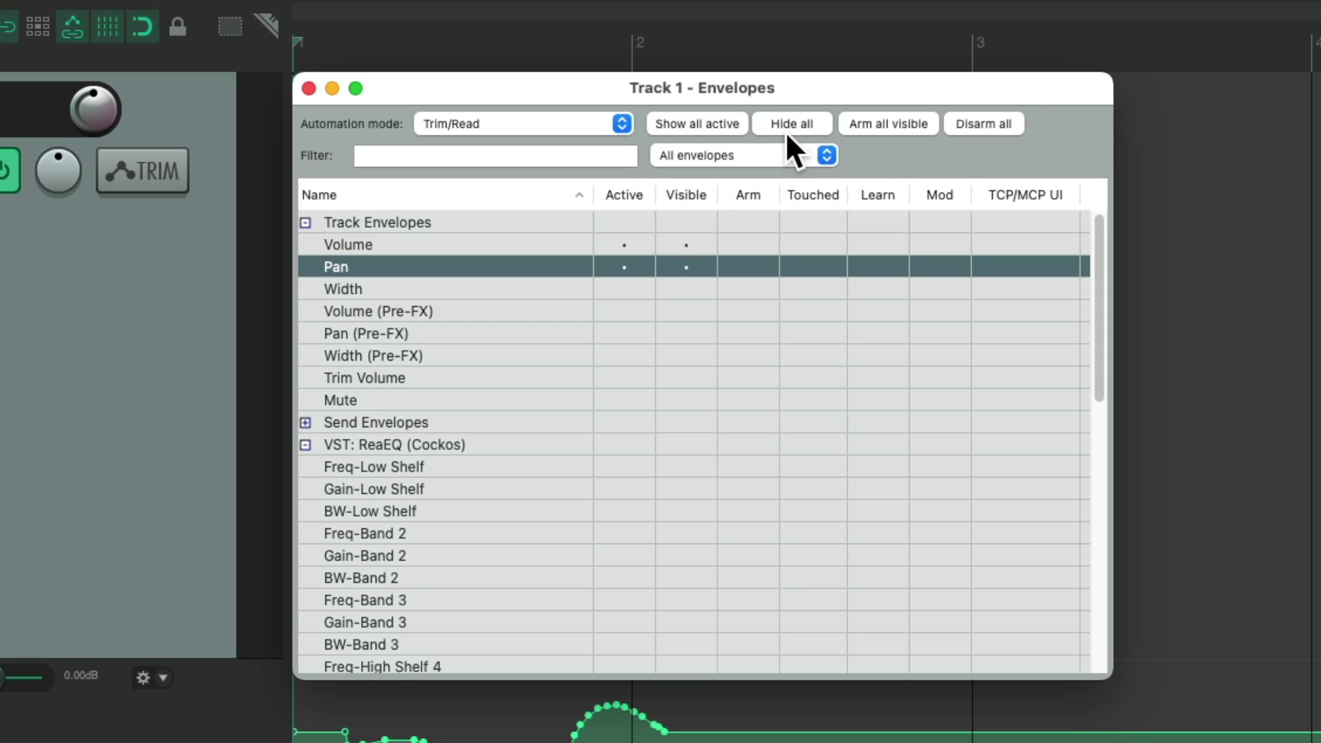
pyautogui.click(783, 153)
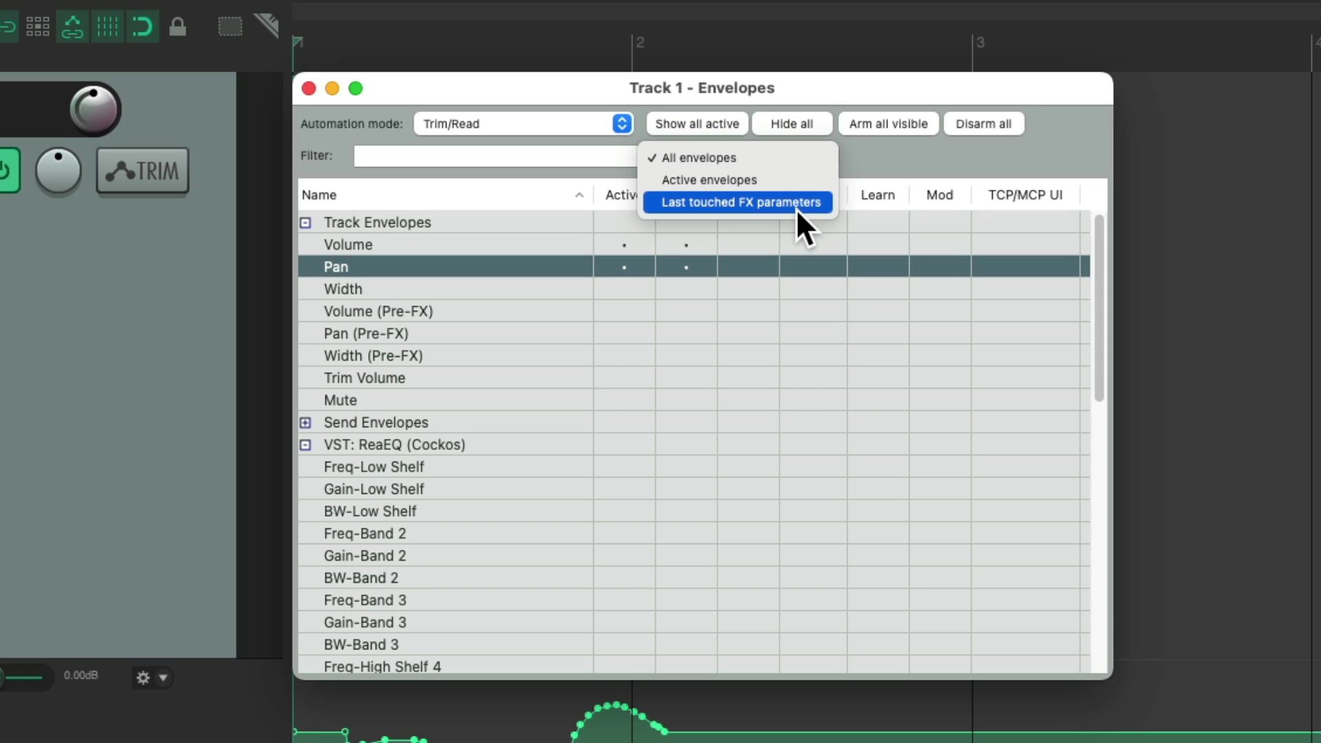
pyautogui.click(795, 209)
pyautogui.click(781, 159)
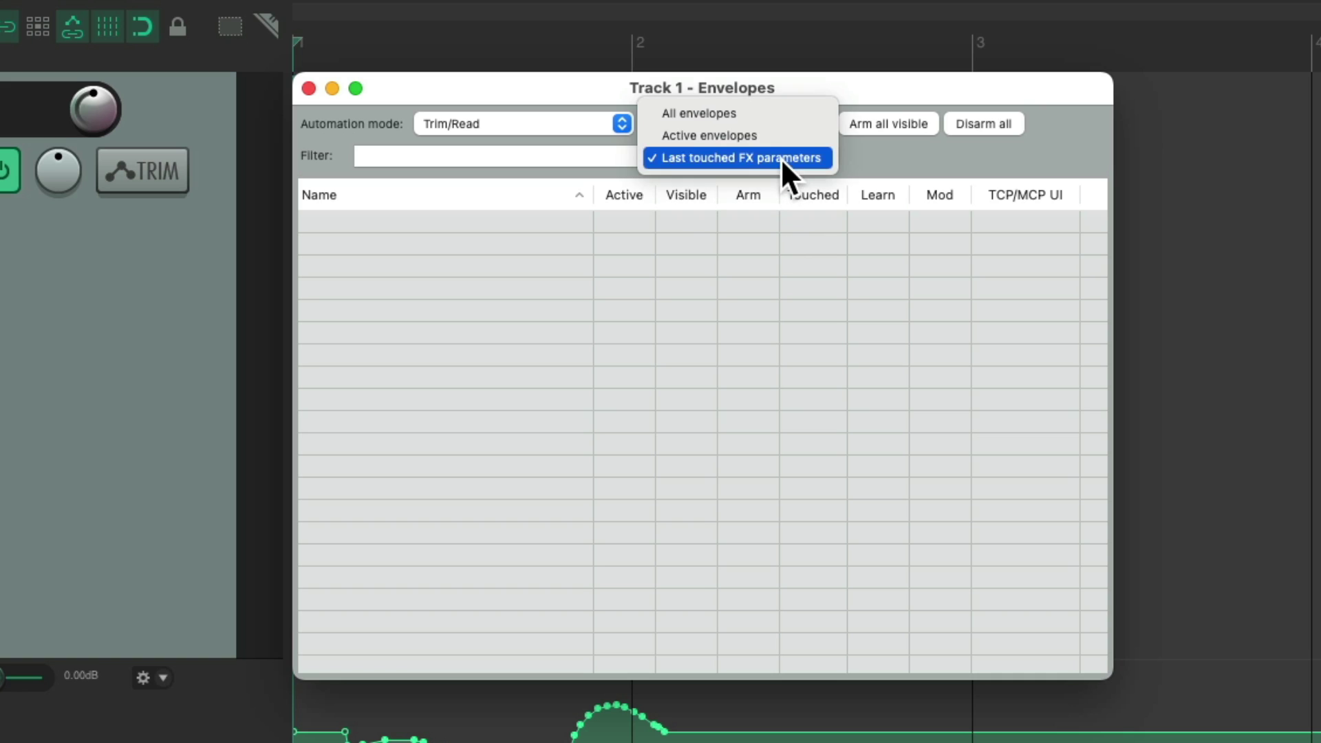
pyautogui.click(779, 111)
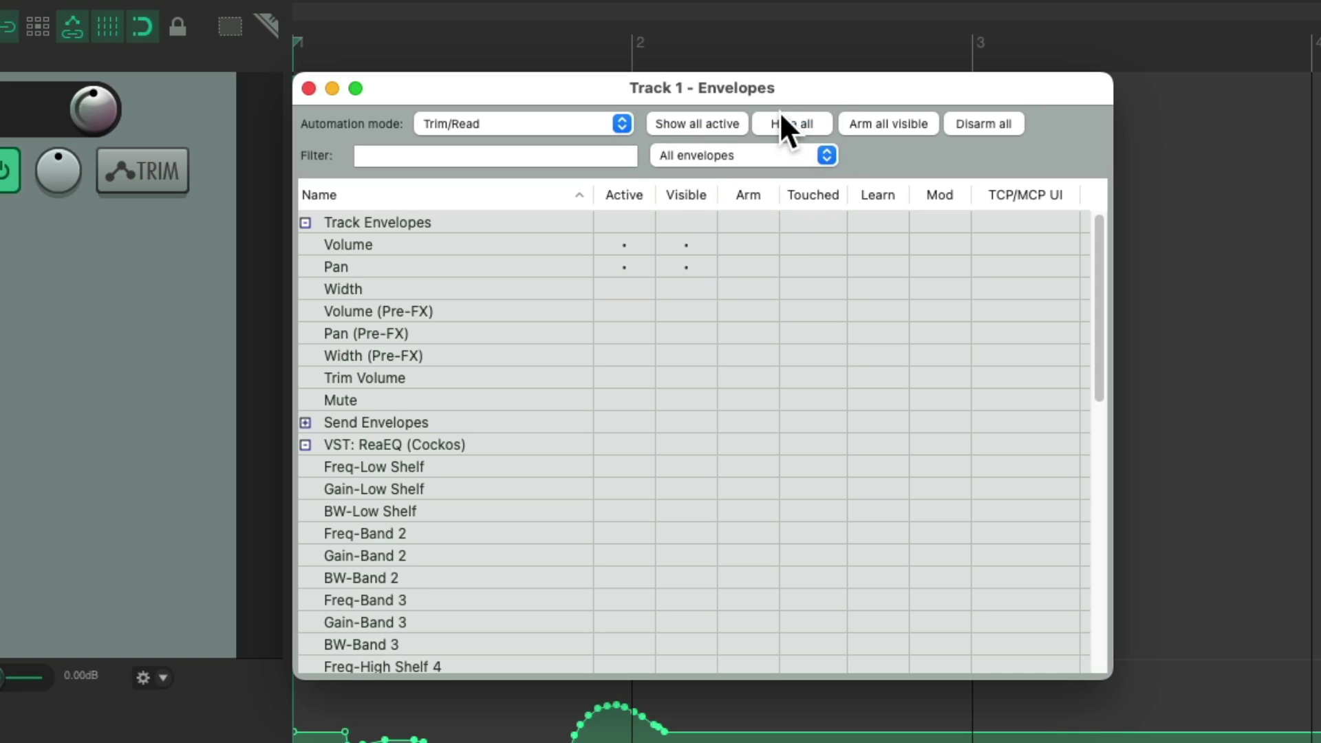
# Collapse all FX parameters and Track Envelopes, and set 'Default: all FX parameters collapsed'
pyautogui.rightClick(872, 159)
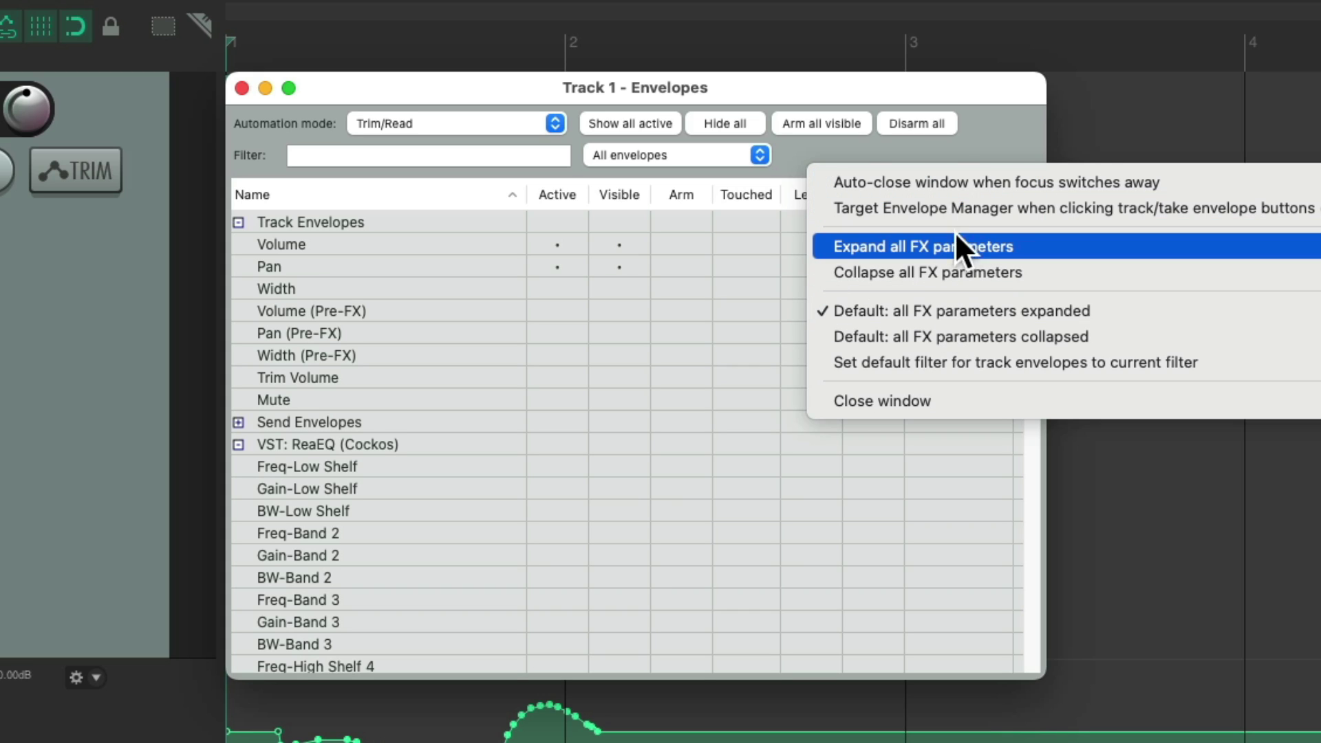
pyautogui.click(1055, 261)
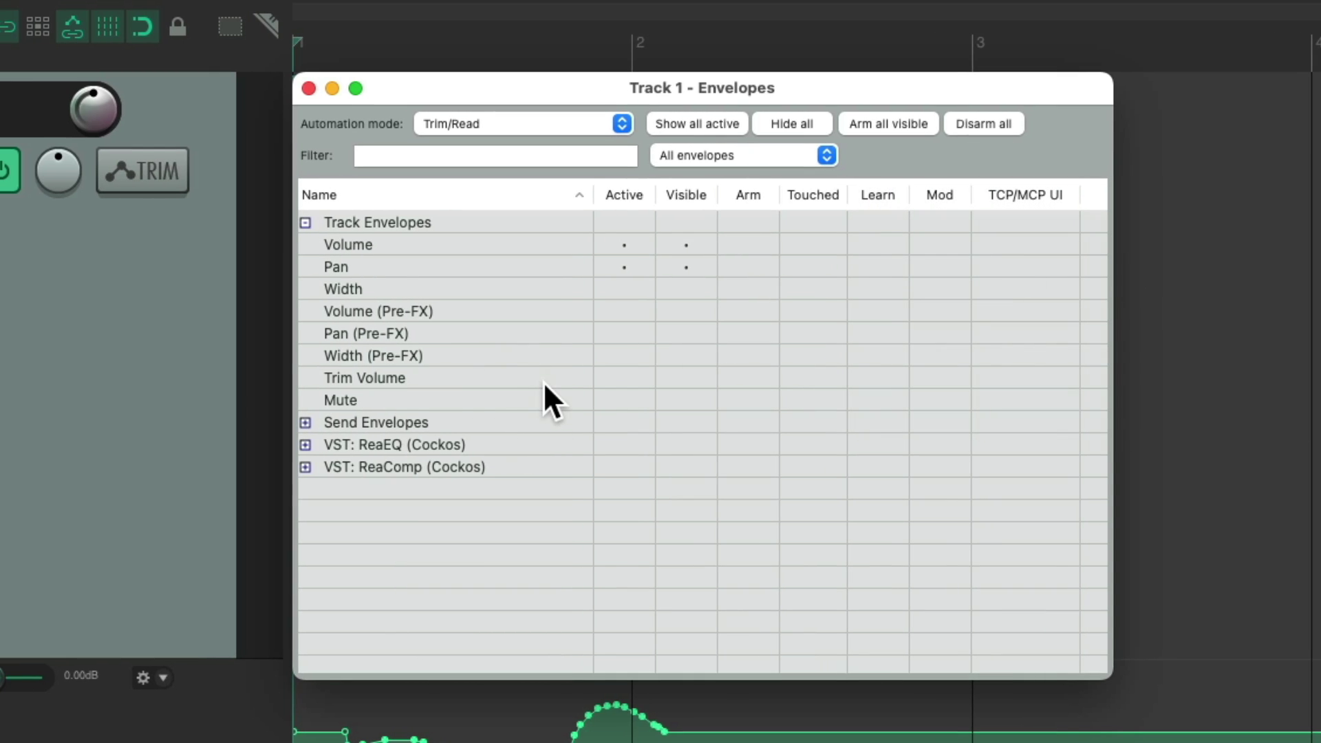
pyautogui.click(304, 223)
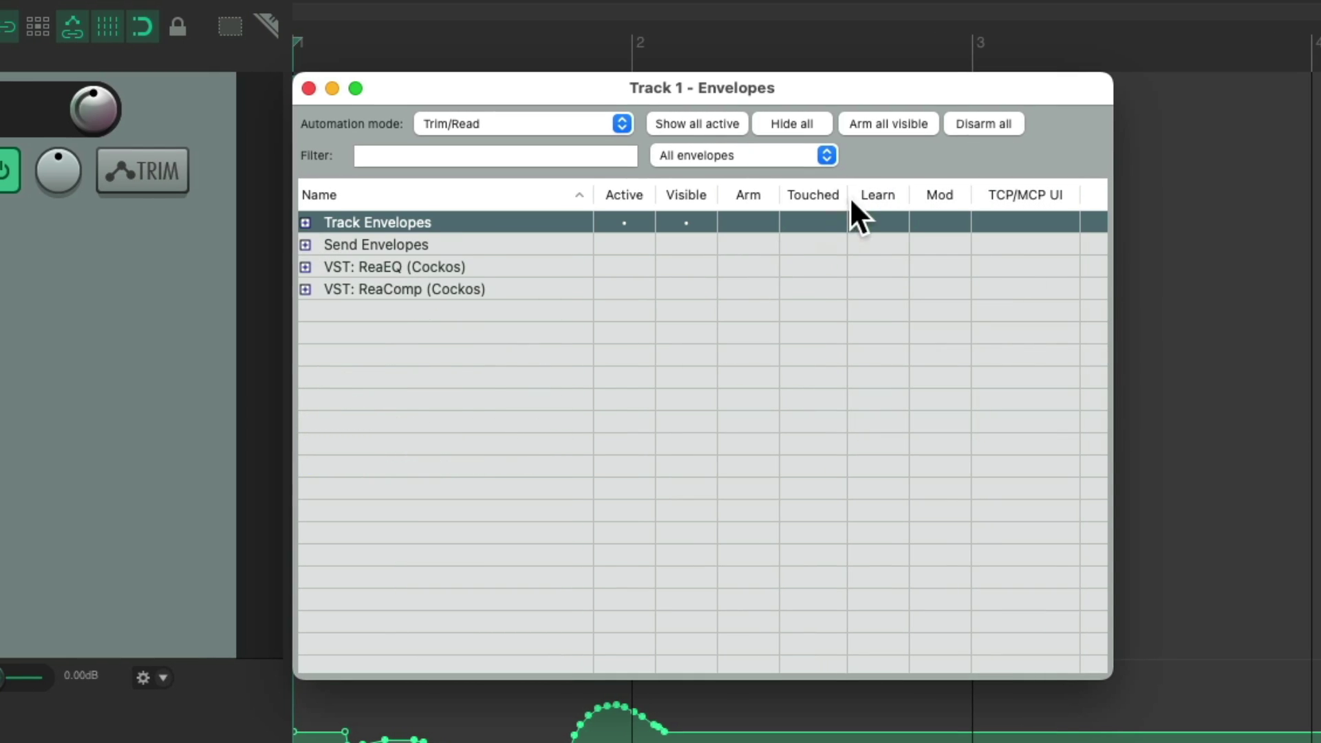
pyautogui.rightClick(883, 157)
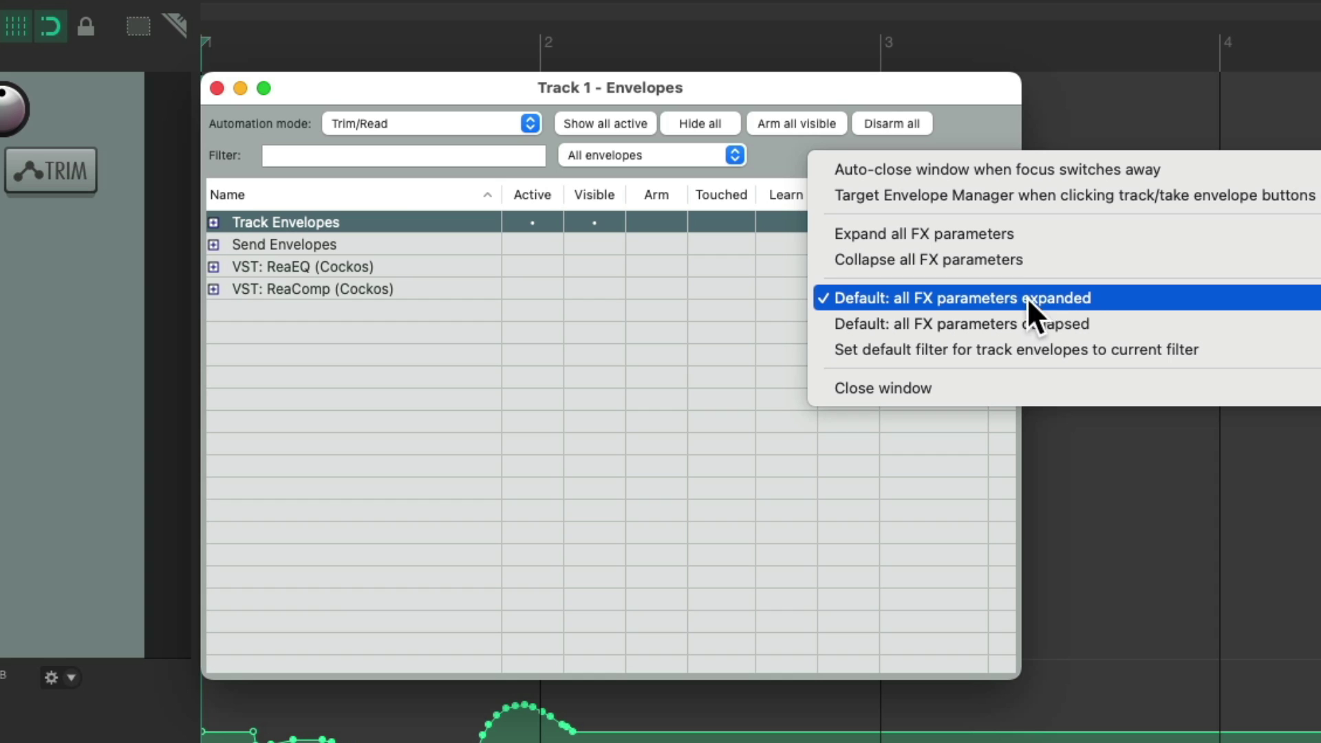
pyautogui.click(1107, 328)
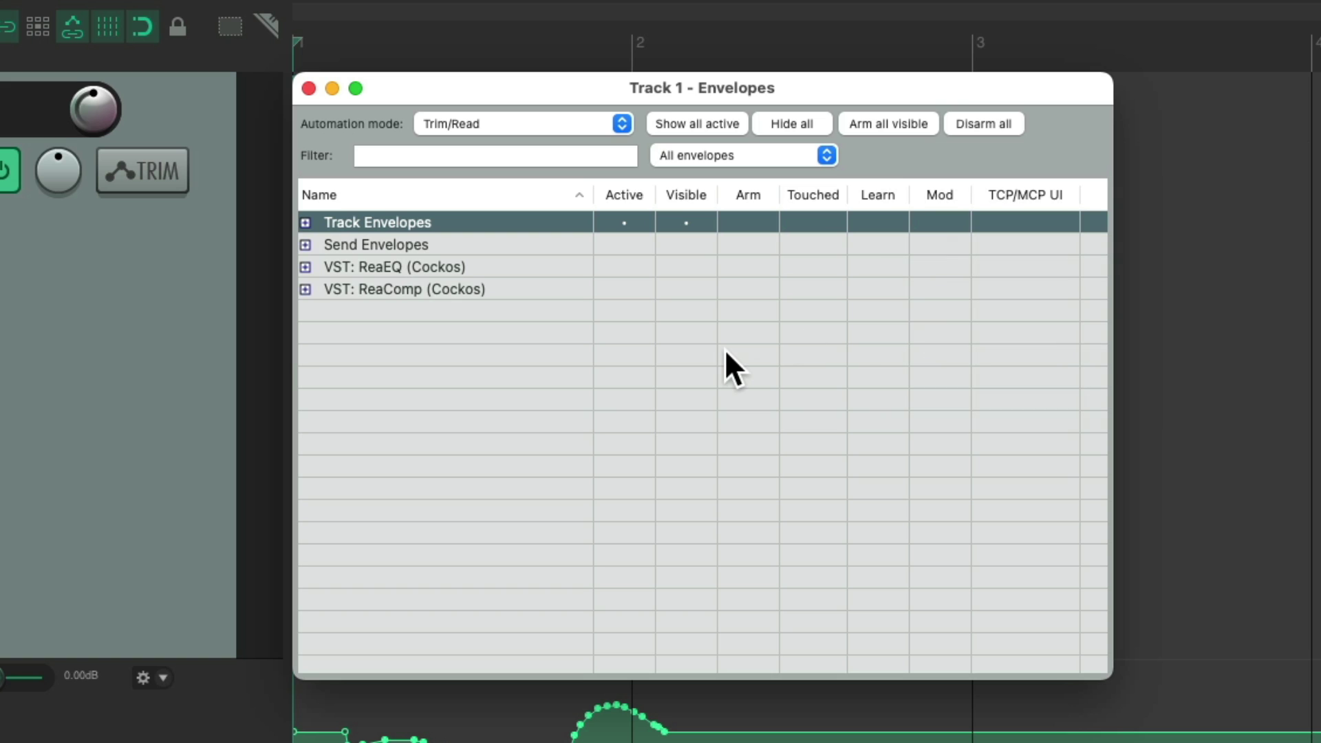
# Add ReaEQ and ReaComp (found by filtering 'comp') to Track 1's FX chain, then reopen its Envelopes window
pyautogui.click(325, 90)
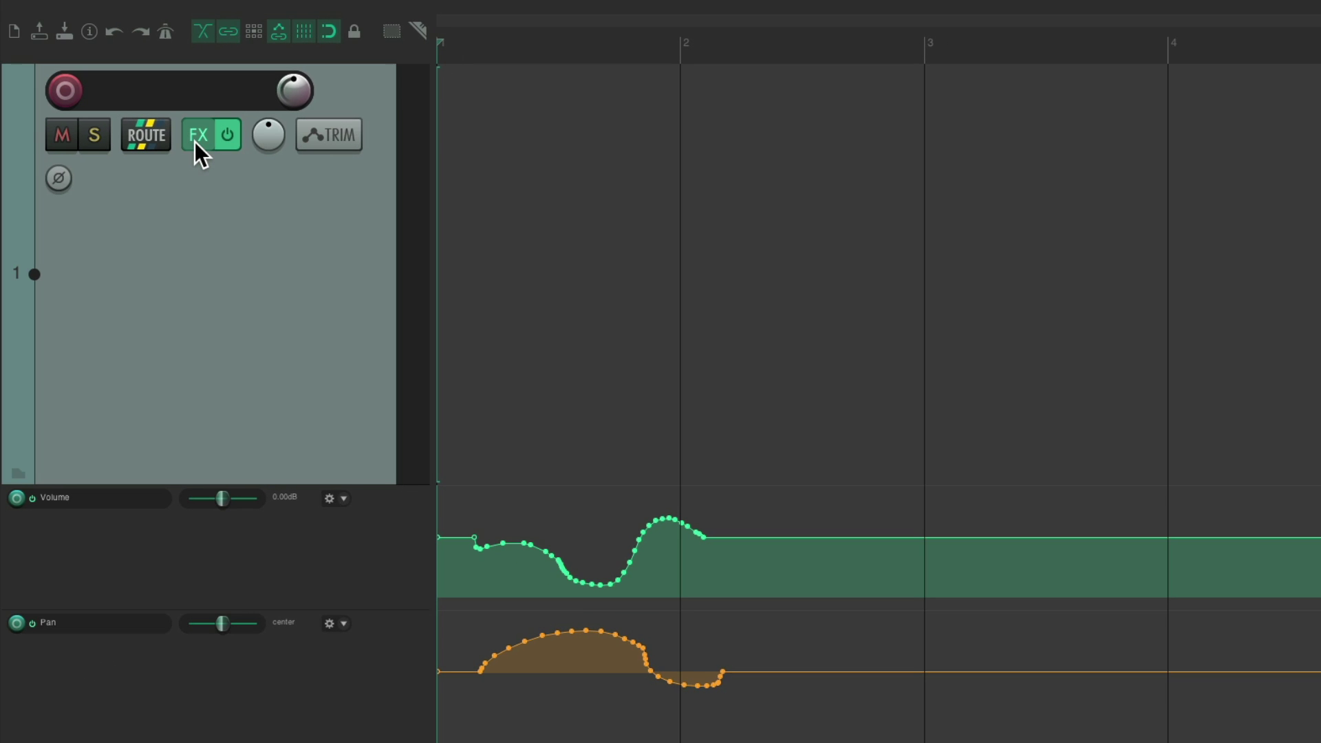
pyautogui.click(197, 135)
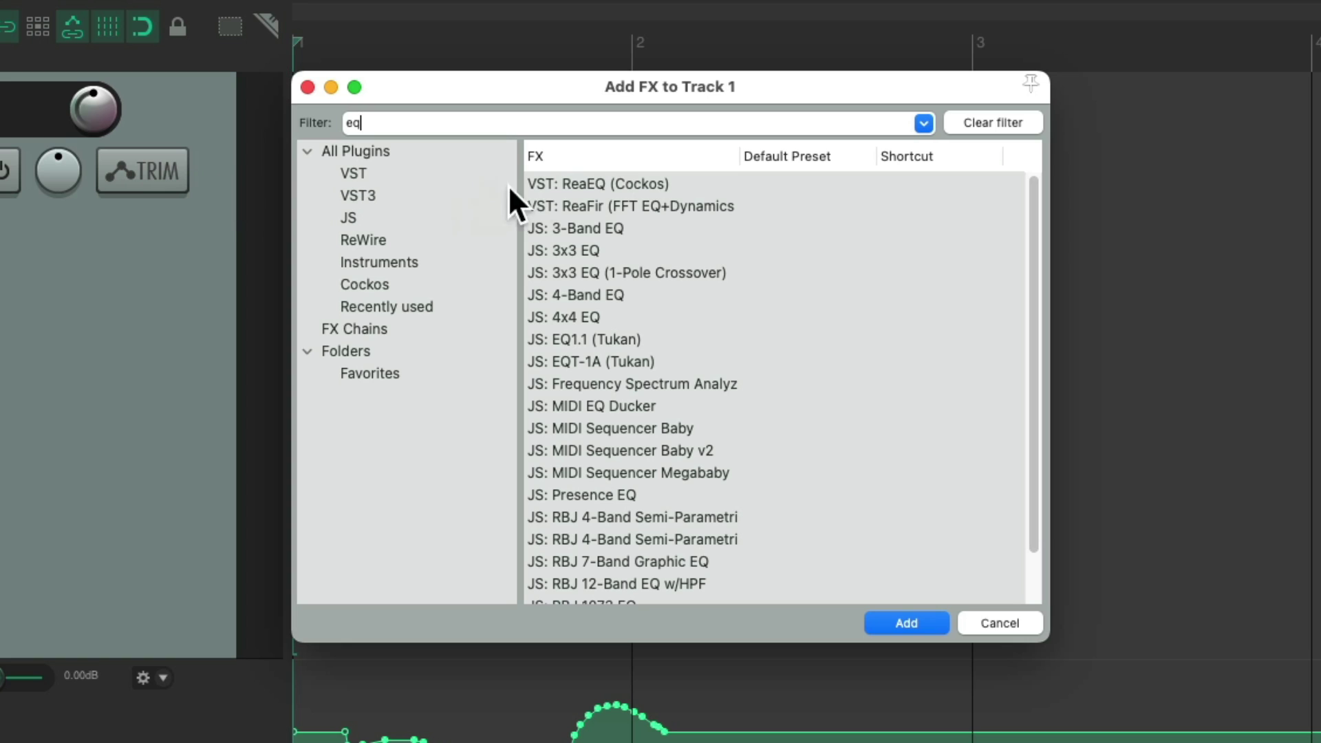
pyautogui.doubleClick(573, 183)
pyautogui.doubleClick(356, 189)
pyautogui.write('comp')
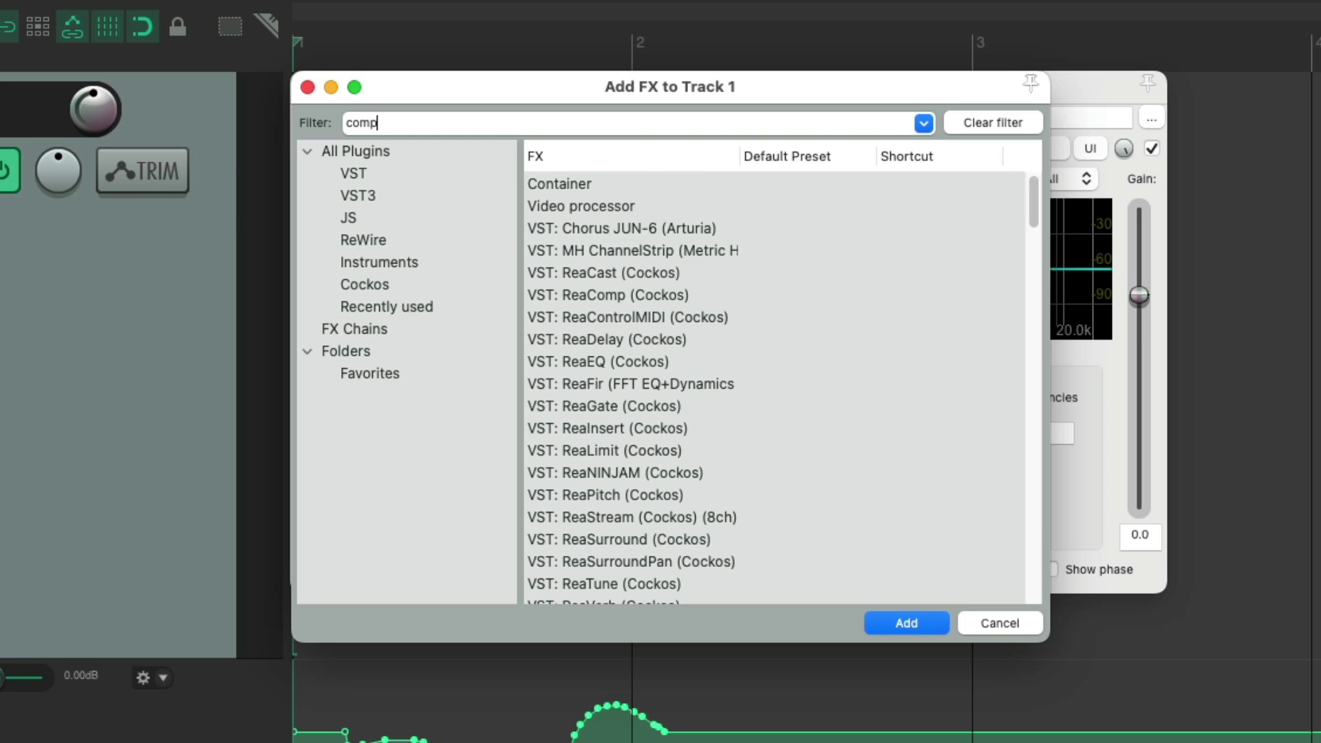
pyautogui.doubleClick(592, 175)
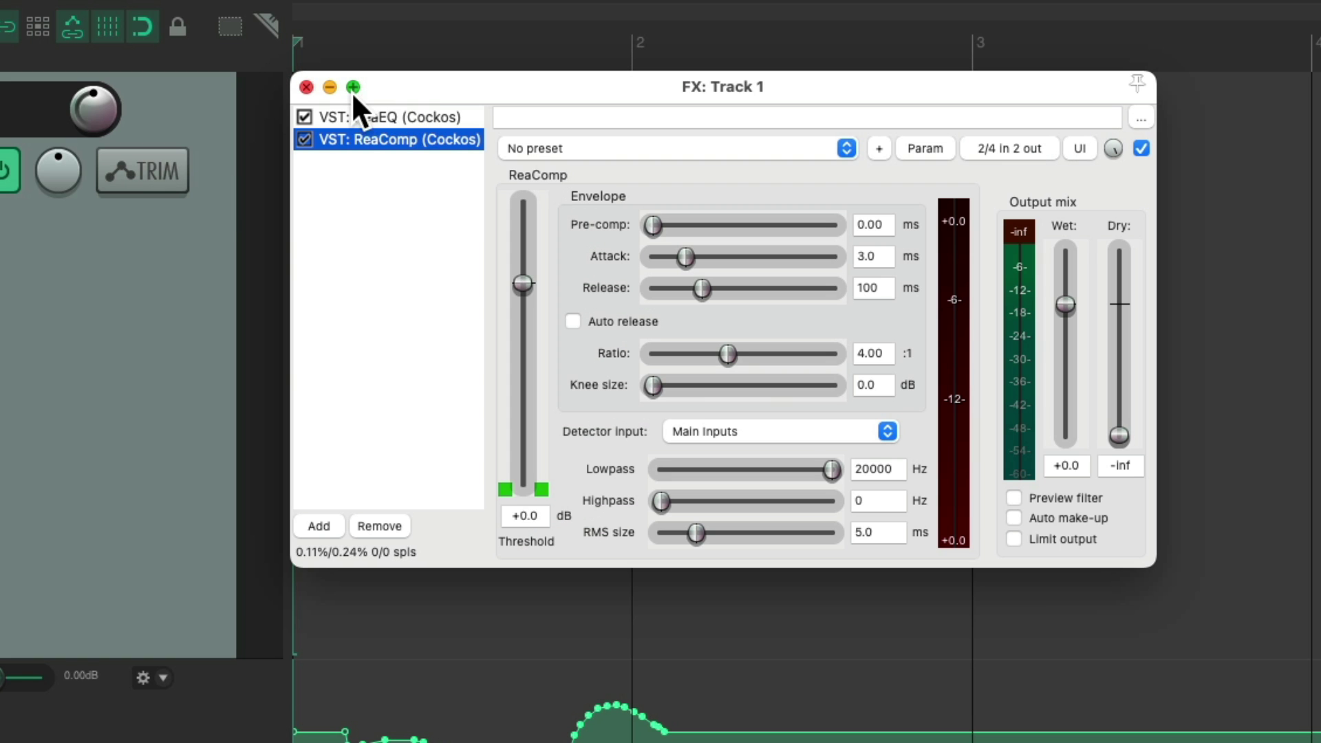
pyautogui.click(307, 86)
pyautogui.click(118, 170)
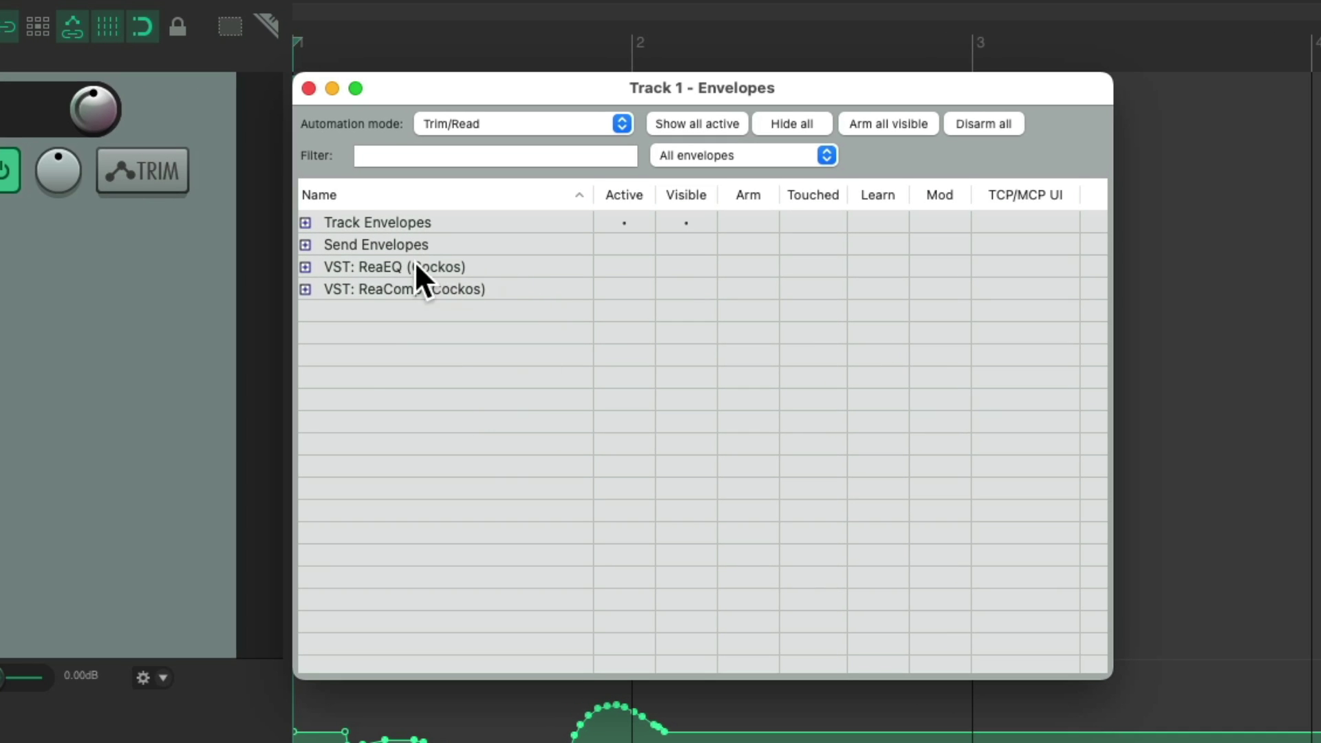
pyautogui.click(307, 265)
pyautogui.click(307, 267)
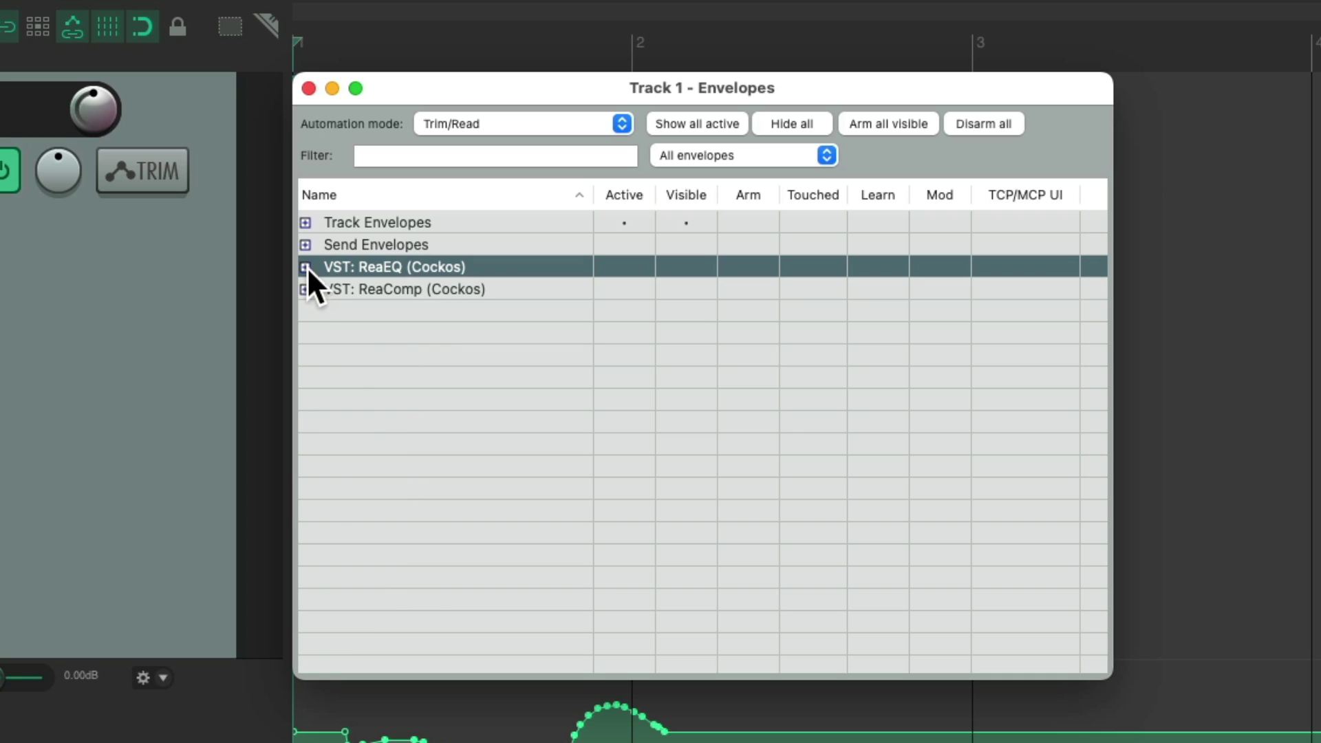
pyautogui.click(308, 284)
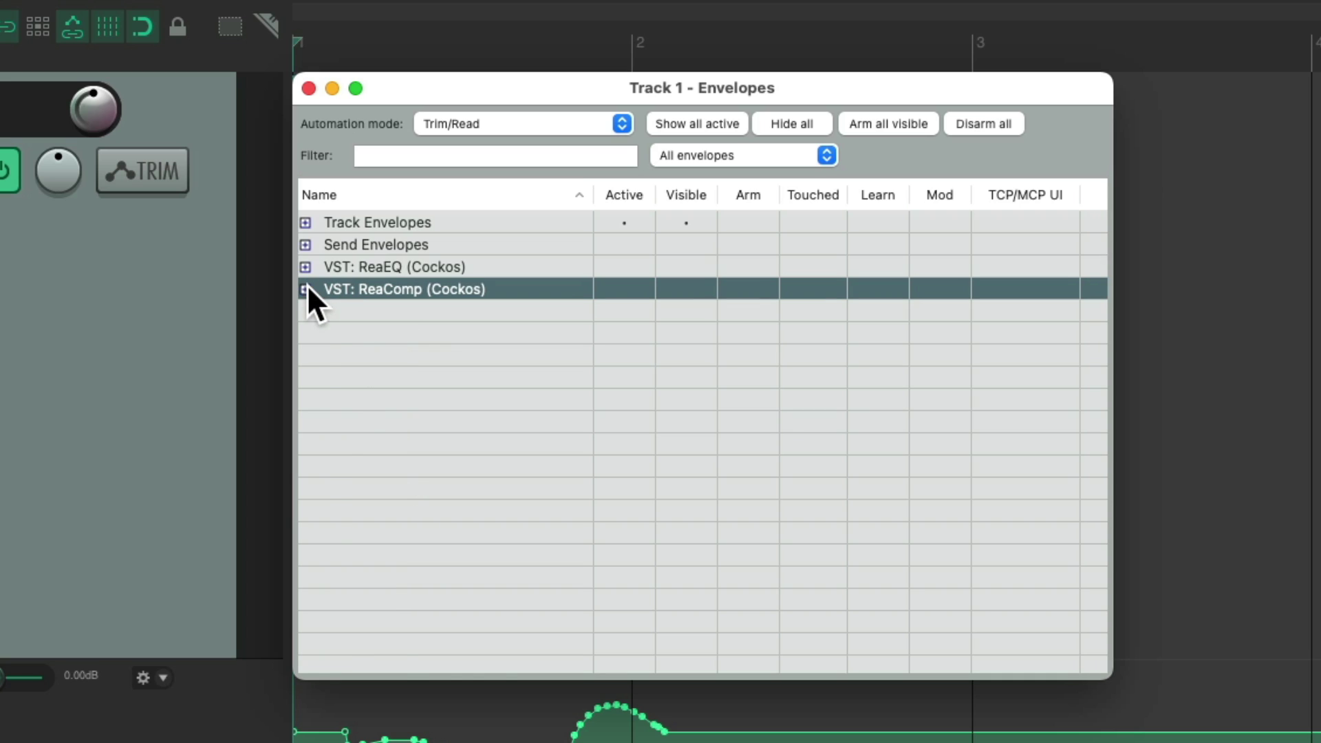
pyautogui.rightClick(885, 147)
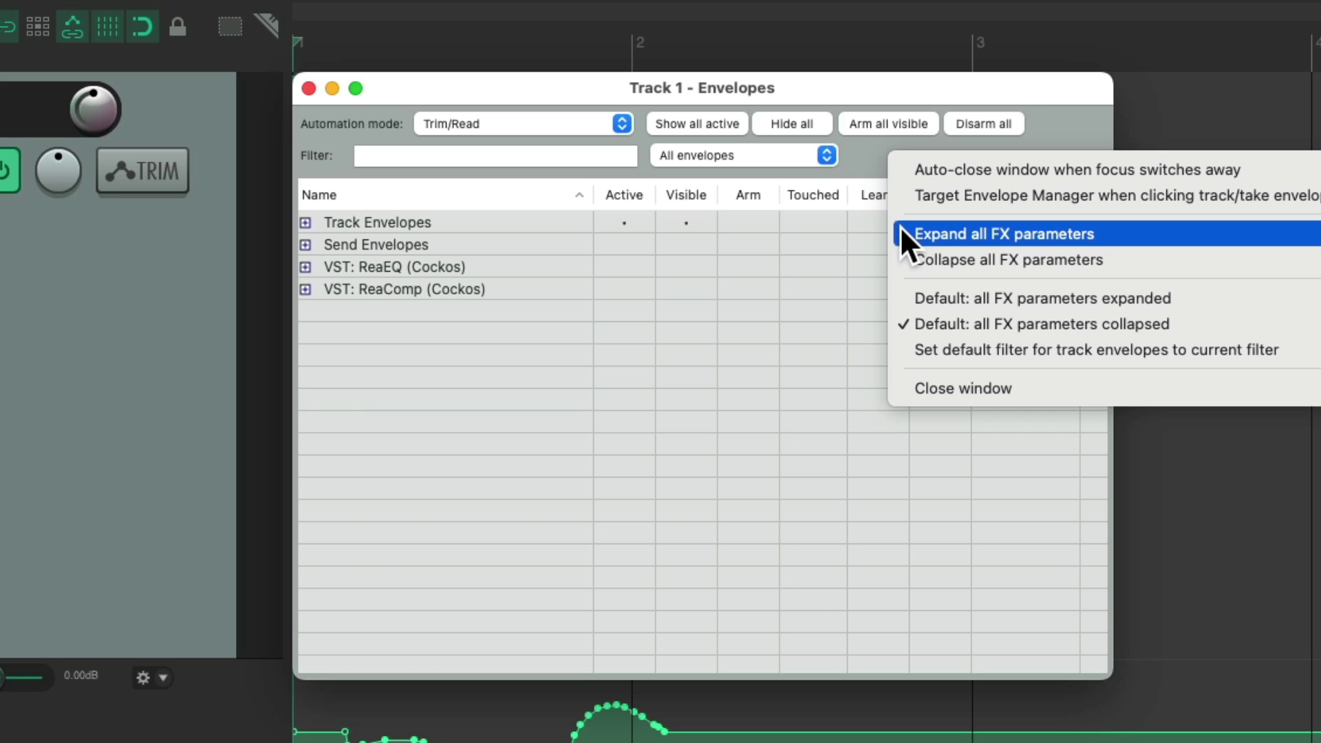
pyautogui.click(900, 226)
pyautogui.rightClick(882, 168)
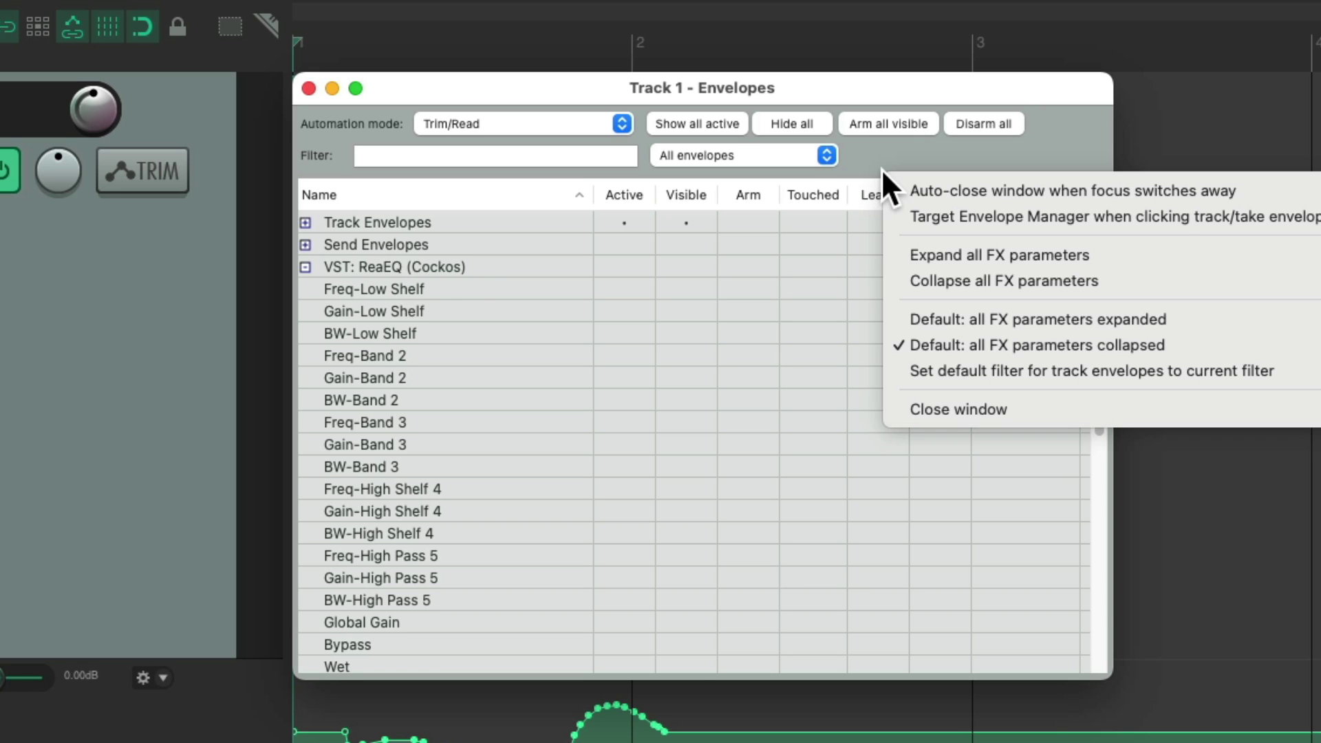
pyautogui.click(893, 281)
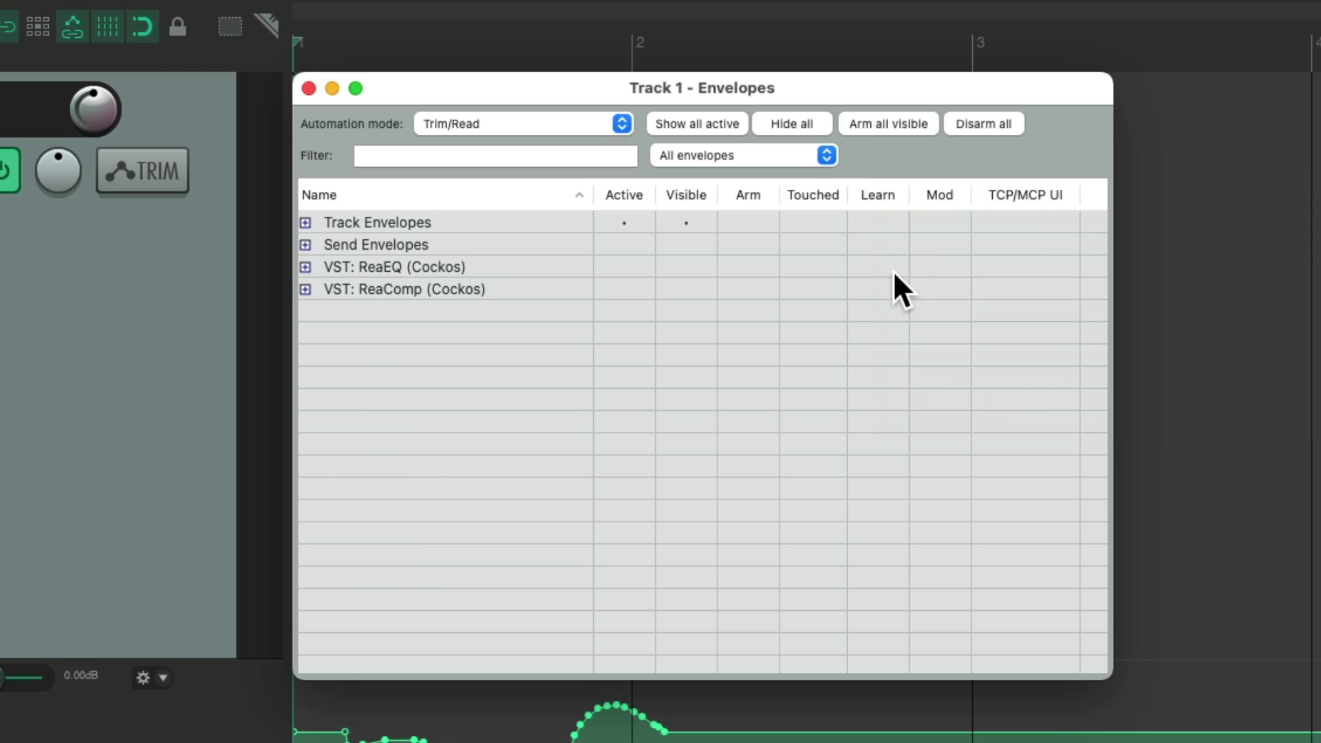
pyautogui.rightClick(879, 159)
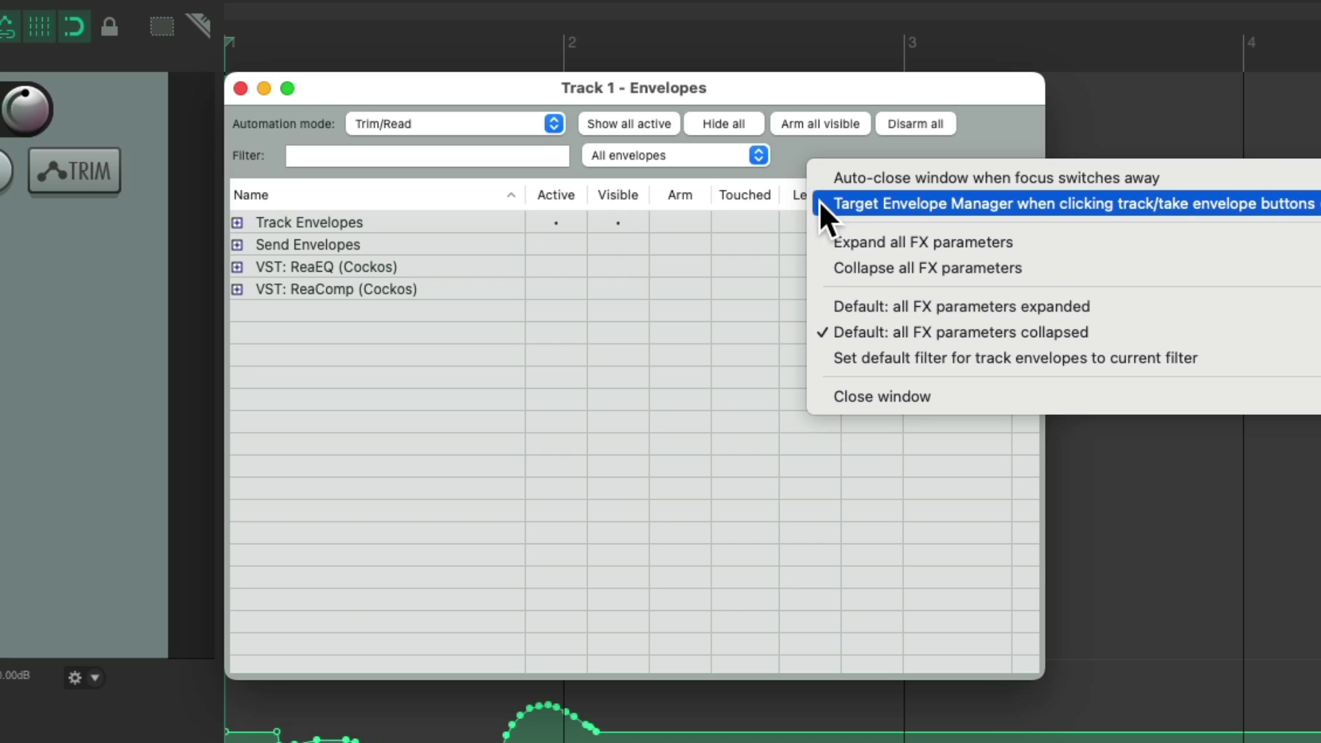
pyautogui.click(802, 168)
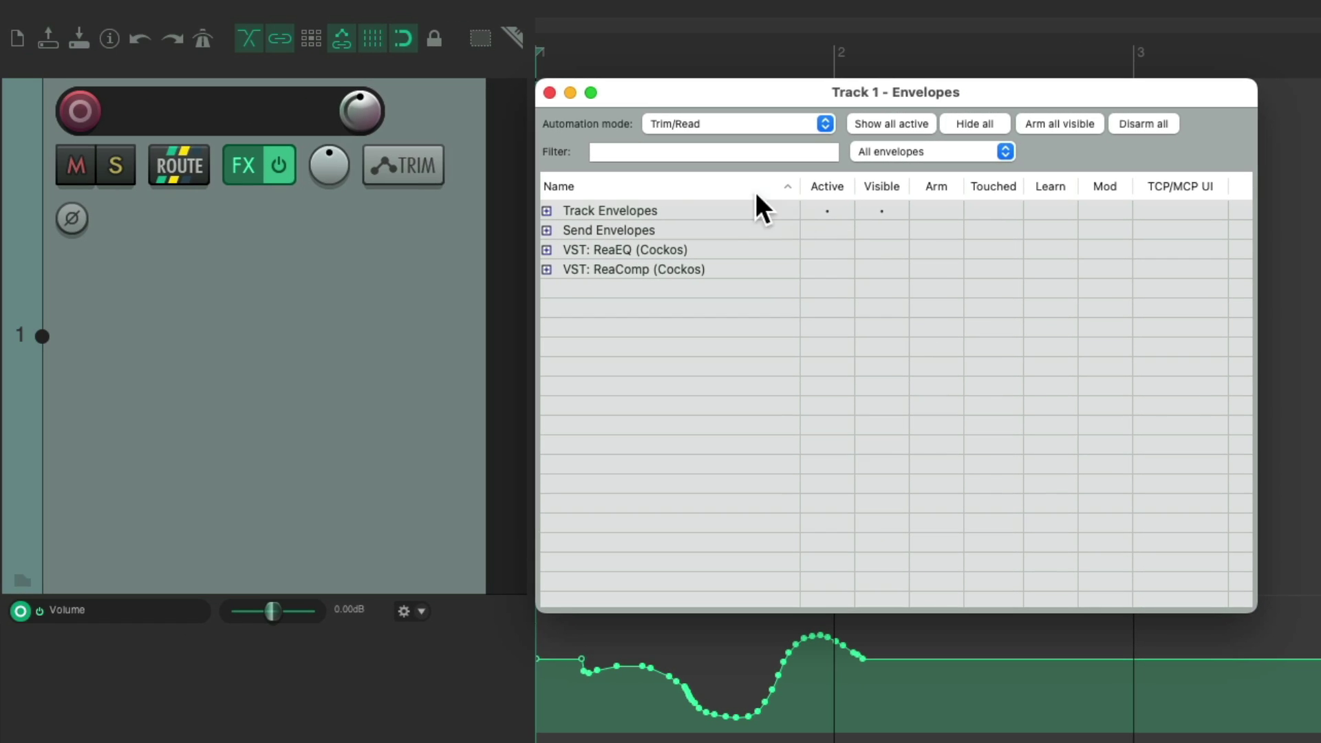
pyautogui.click(374, 171)
pyautogui.click(374, 170)
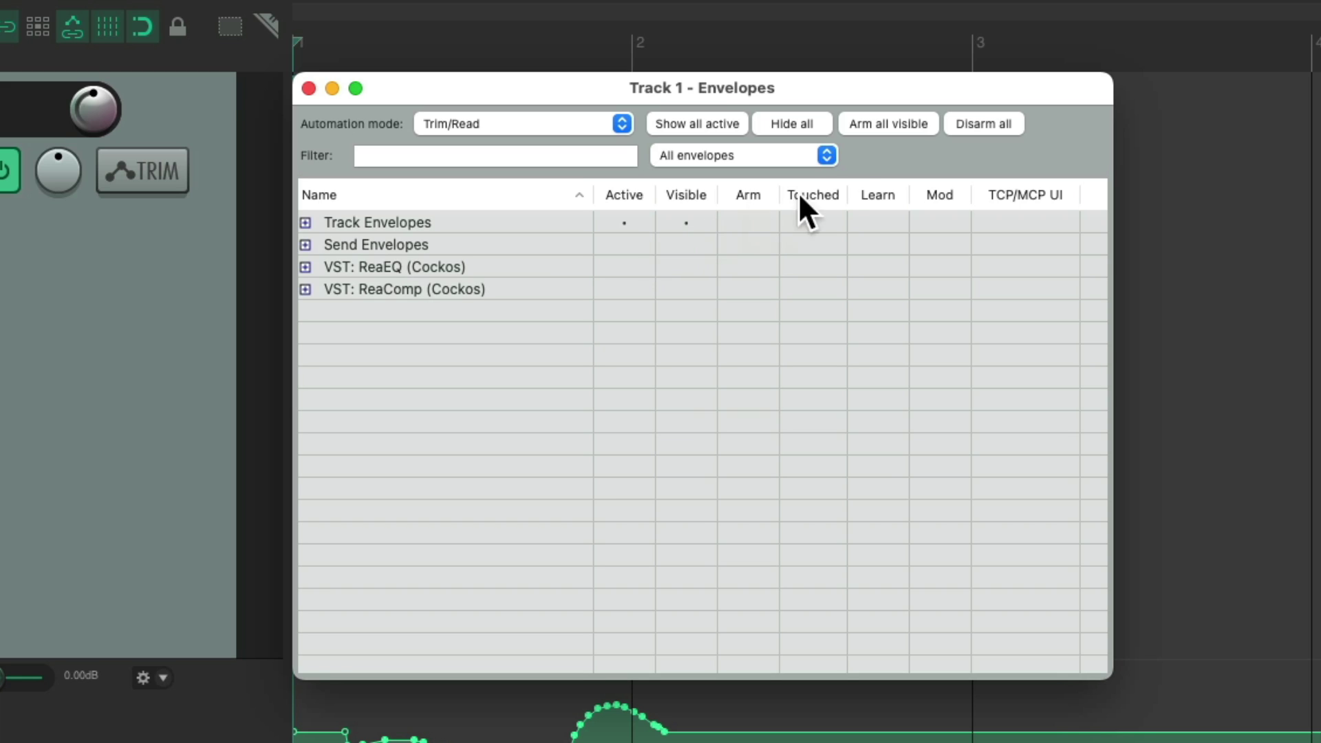
# Enable 'Target Envelope Manager when clicking track/take envelope buttons', open it for Track 1, keeping Track 1 context
pyautogui.rightClick(841, 155)
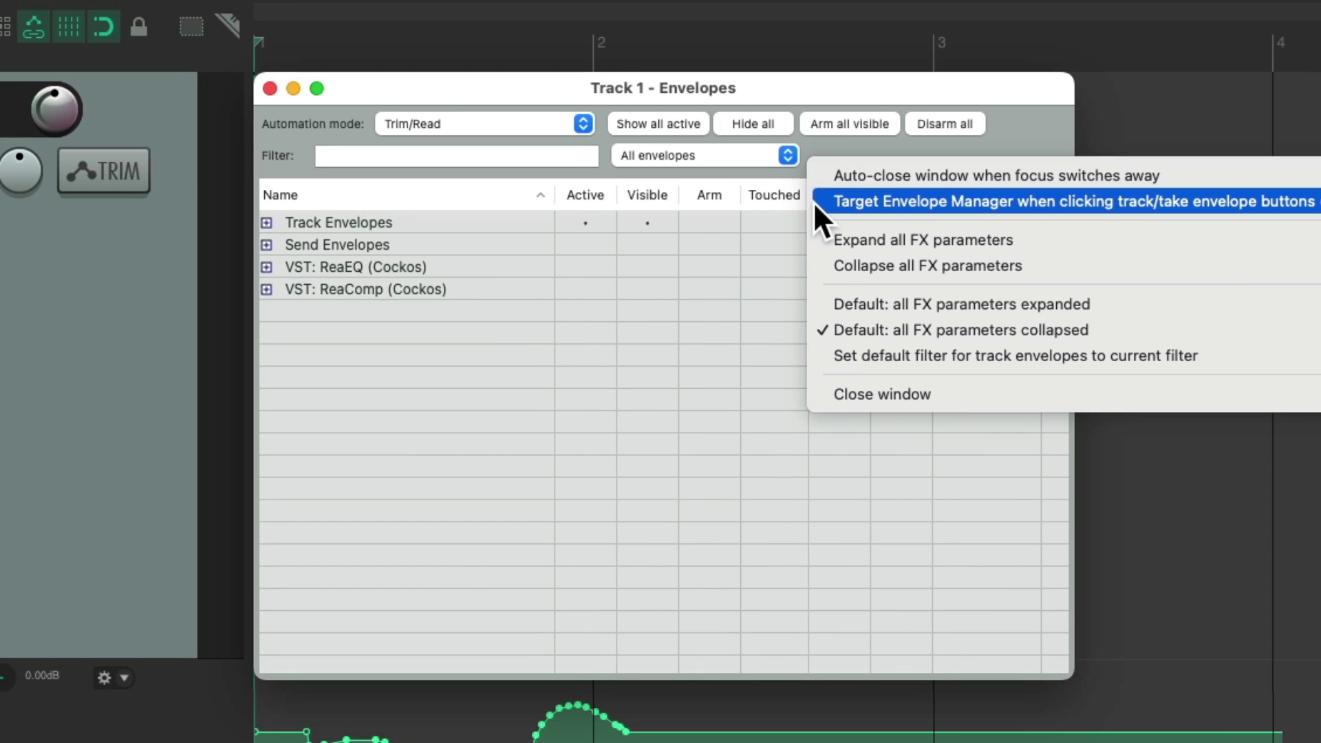
pyautogui.click(814, 201)
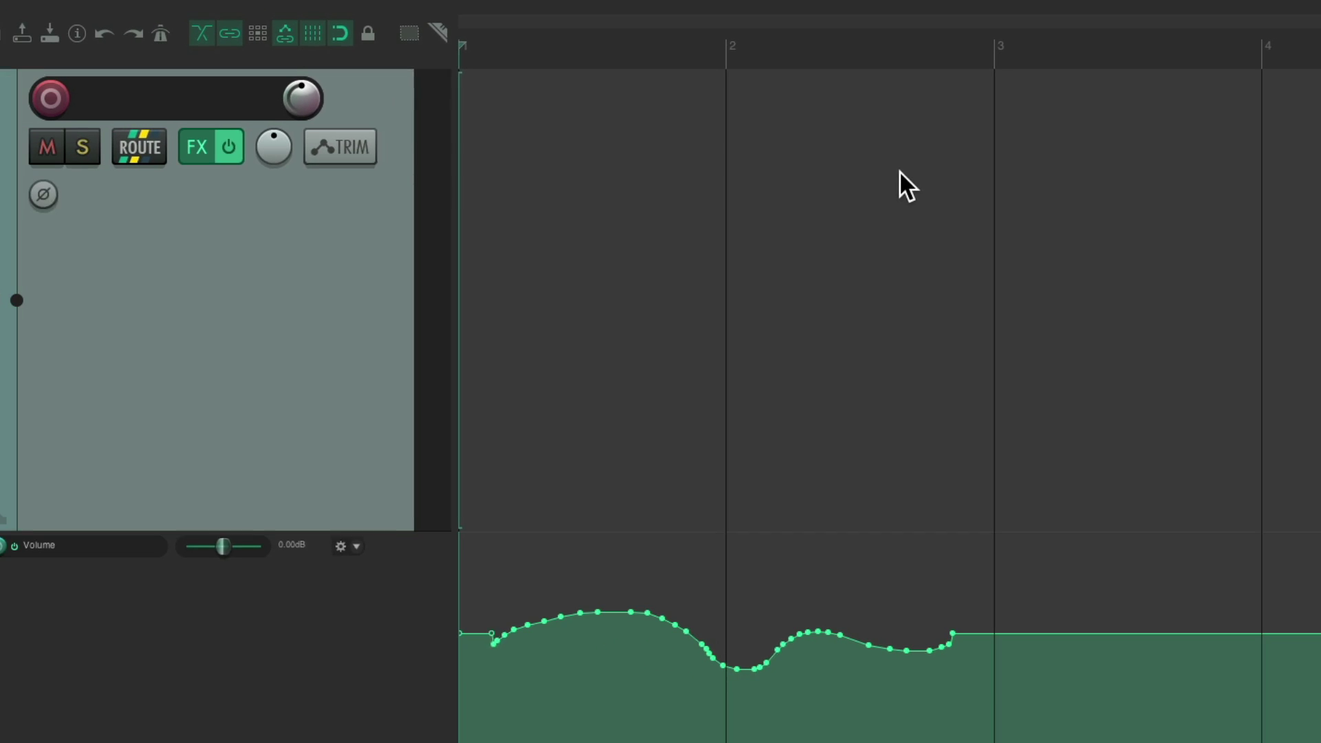
pyautogui.click(339, 148)
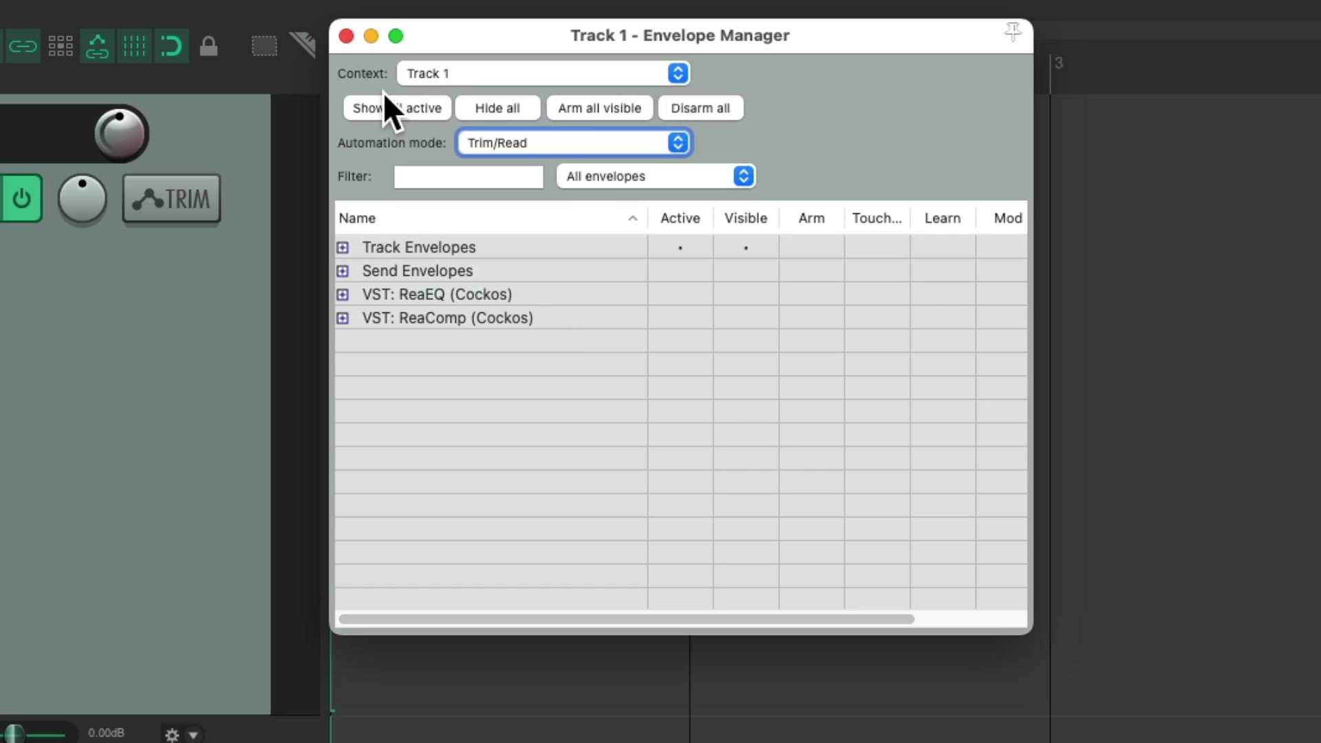
pyautogui.click(497, 73)
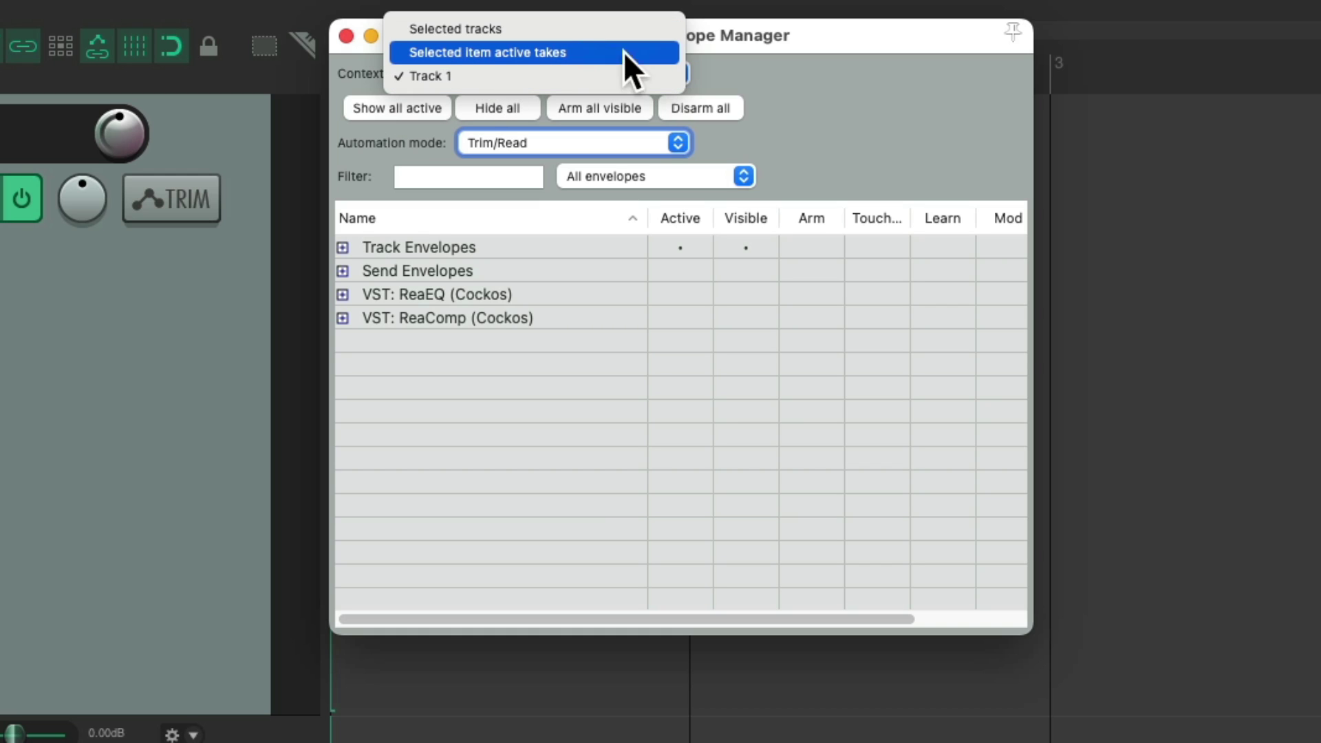
pyautogui.click(852, 105)
# Close the Track 1 manager and open the standalone Envelope Manager from View, left on Selected tracks
pyautogui.press('Escape')
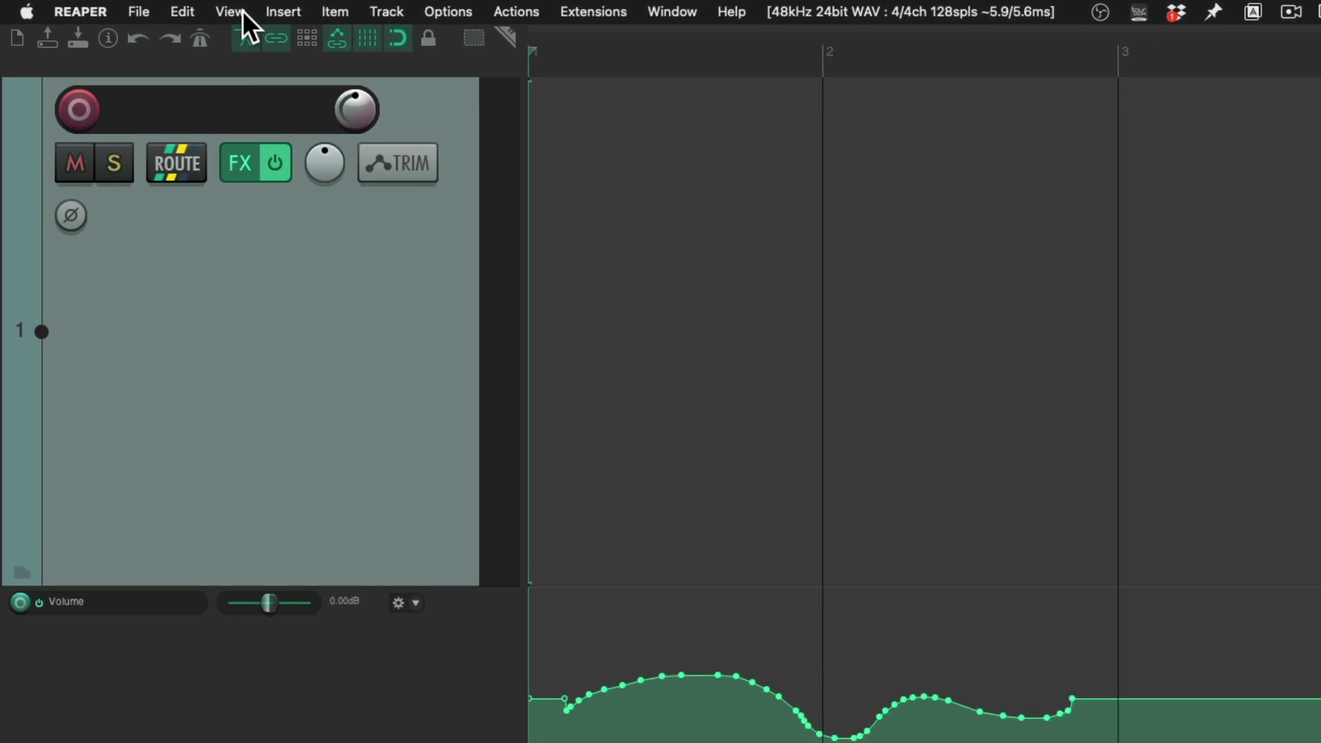
pyautogui.click(243, 11)
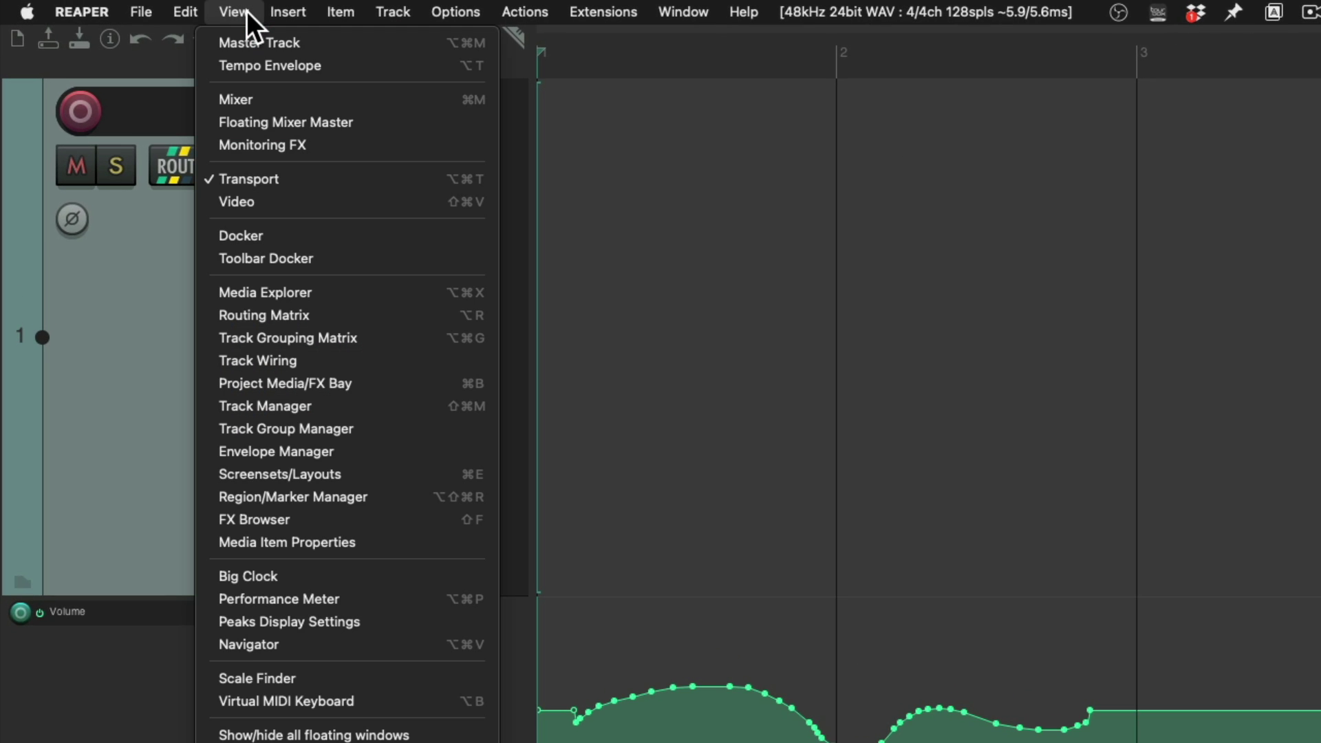
pyautogui.click(207, 451)
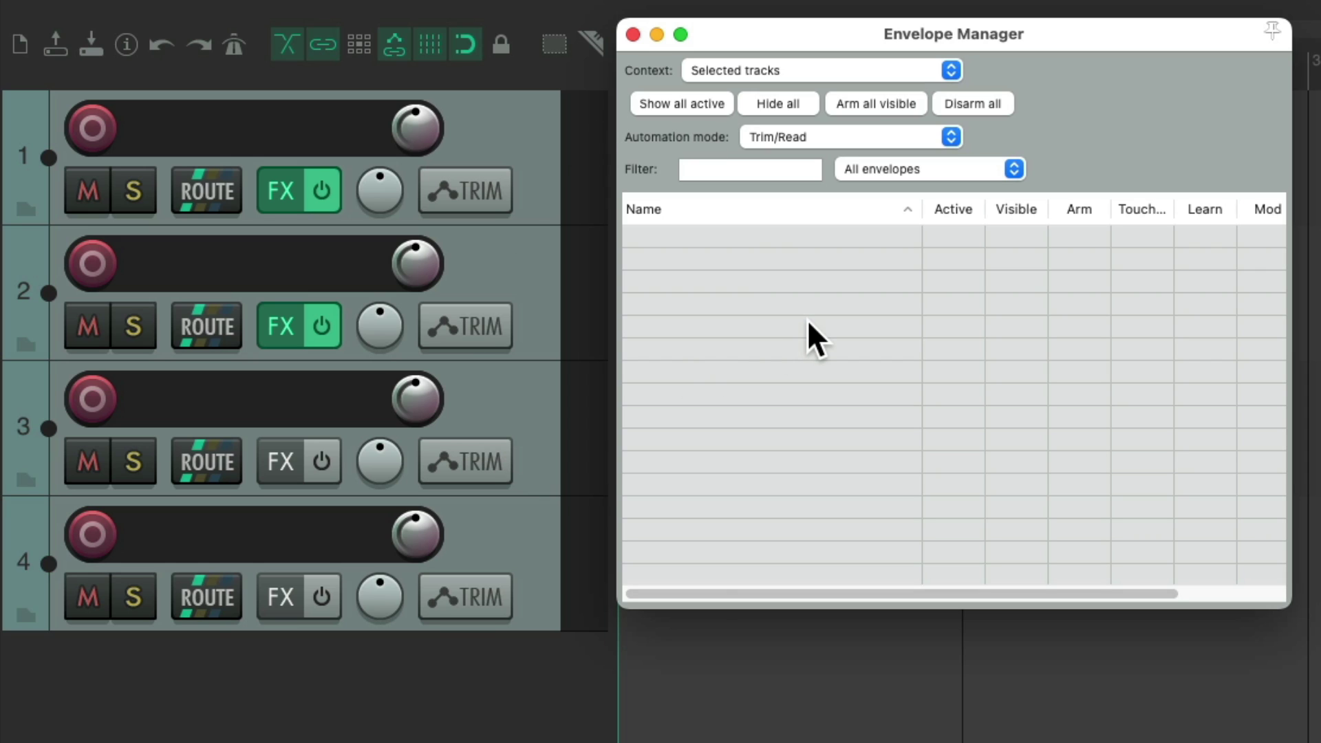
# Select Tracks 1, 2, 1, 3 and 4 in turn to compare their envelopes and FX
pyautogui.click(539, 138)
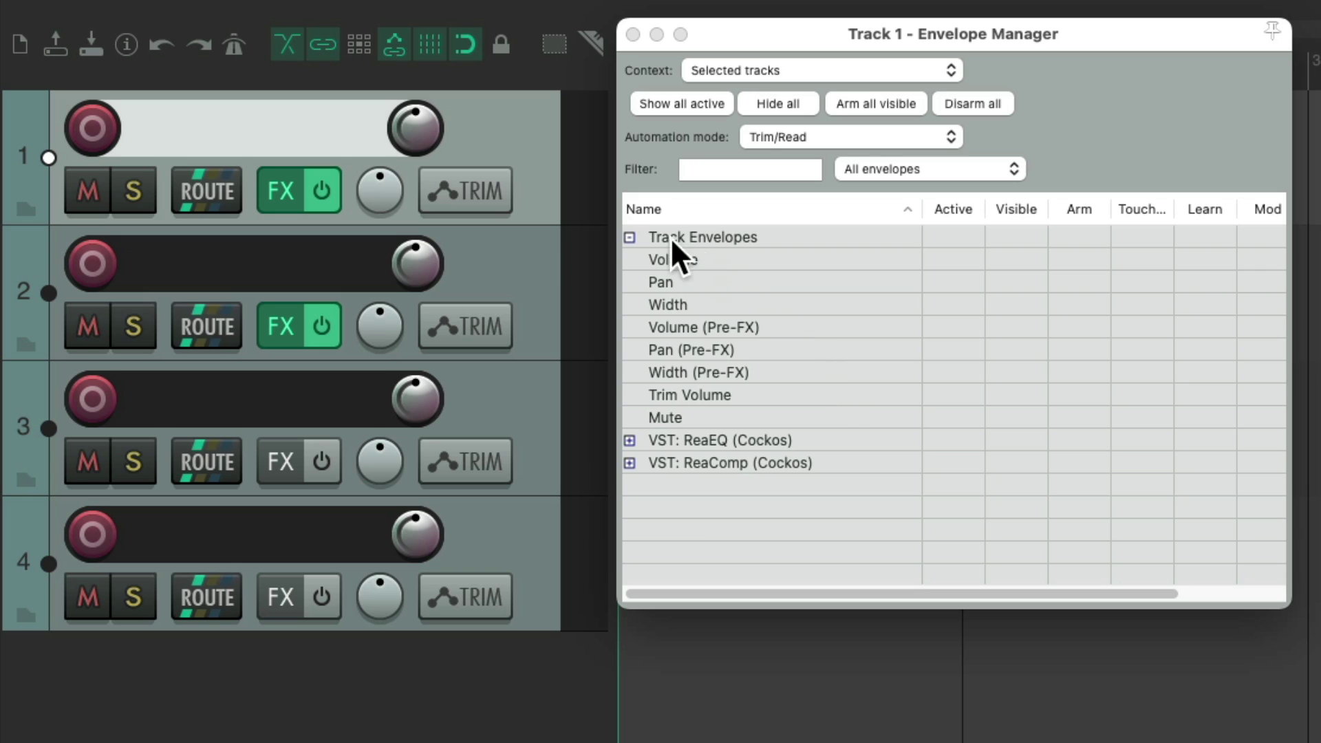
pyautogui.click(514, 260)
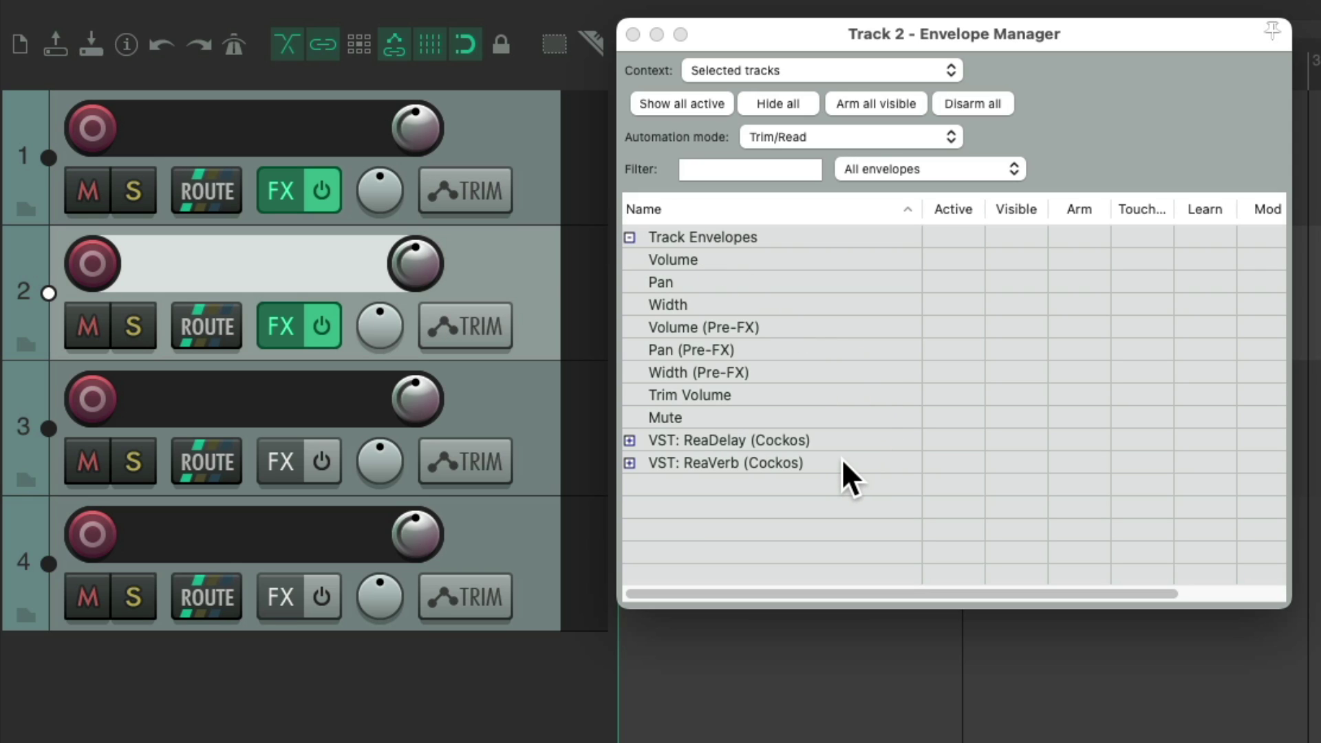
pyautogui.click(553, 153)
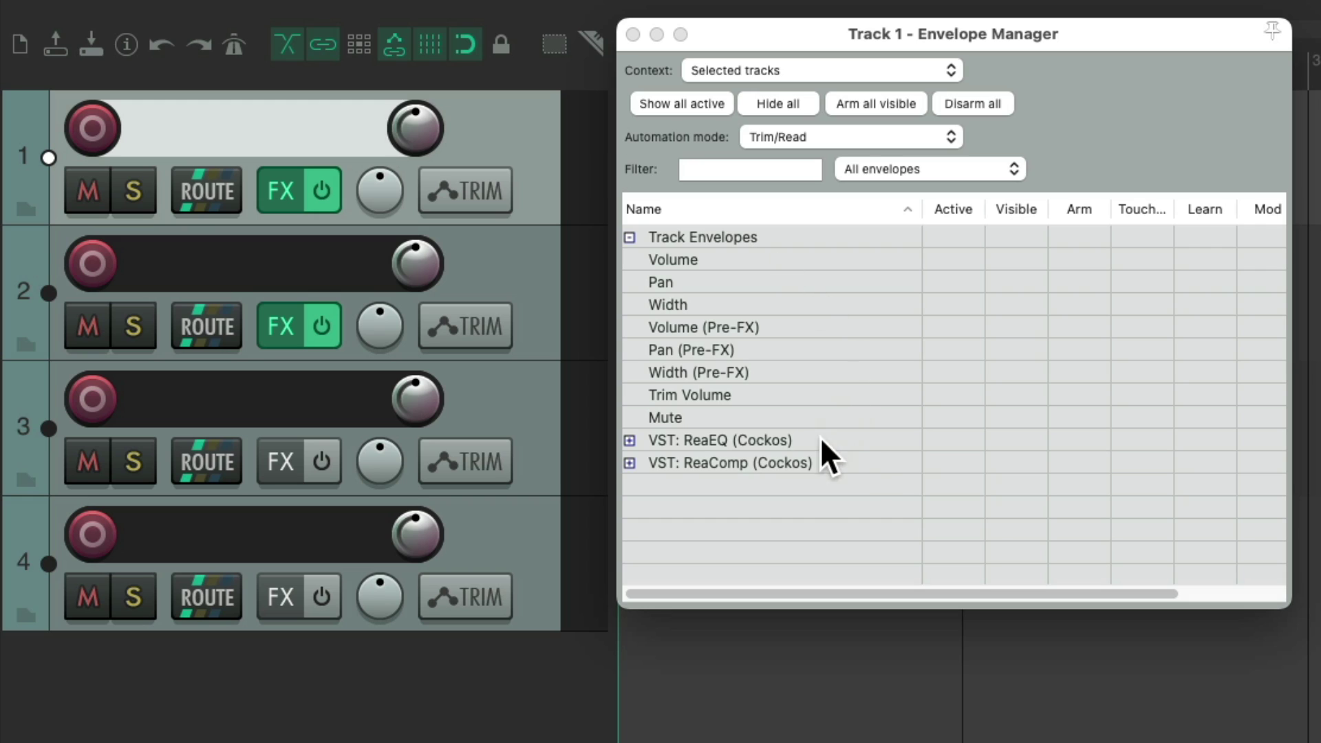
pyautogui.click(515, 379)
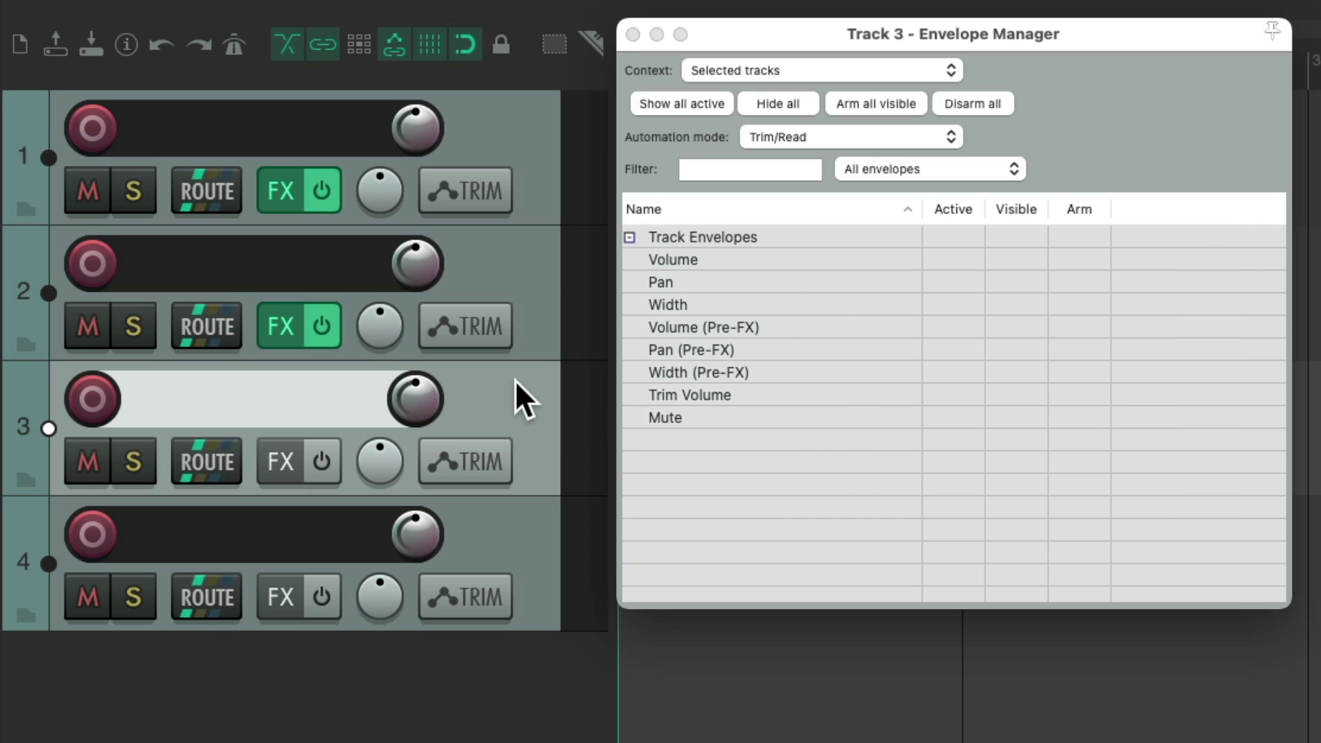
pyautogui.click(520, 539)
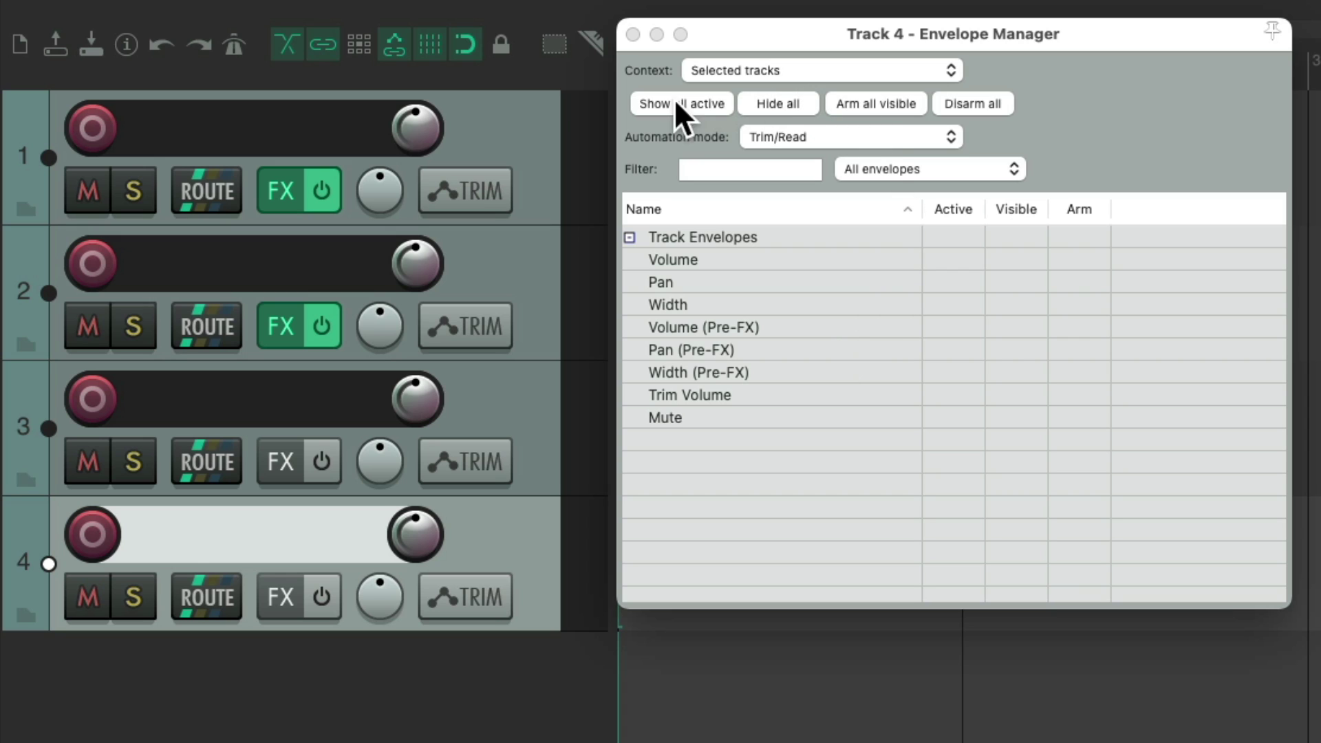
# Select all four tracks together, switch between single tracks, and finish on Track 3
pyautogui.click(505, 122)
pyautogui.keyDown('shift'); pyautogui.click(524, 528); pyautogui.keyUp('shift')
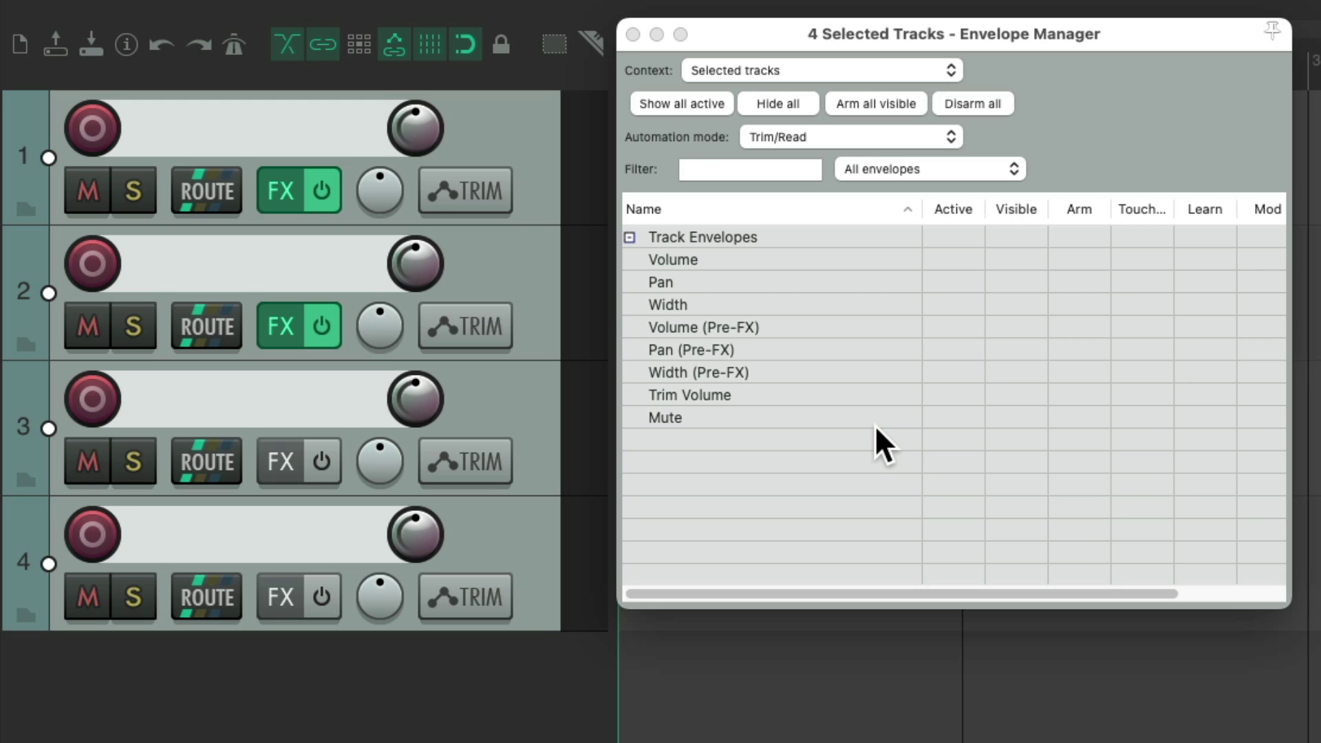
pyautogui.click(505, 121)
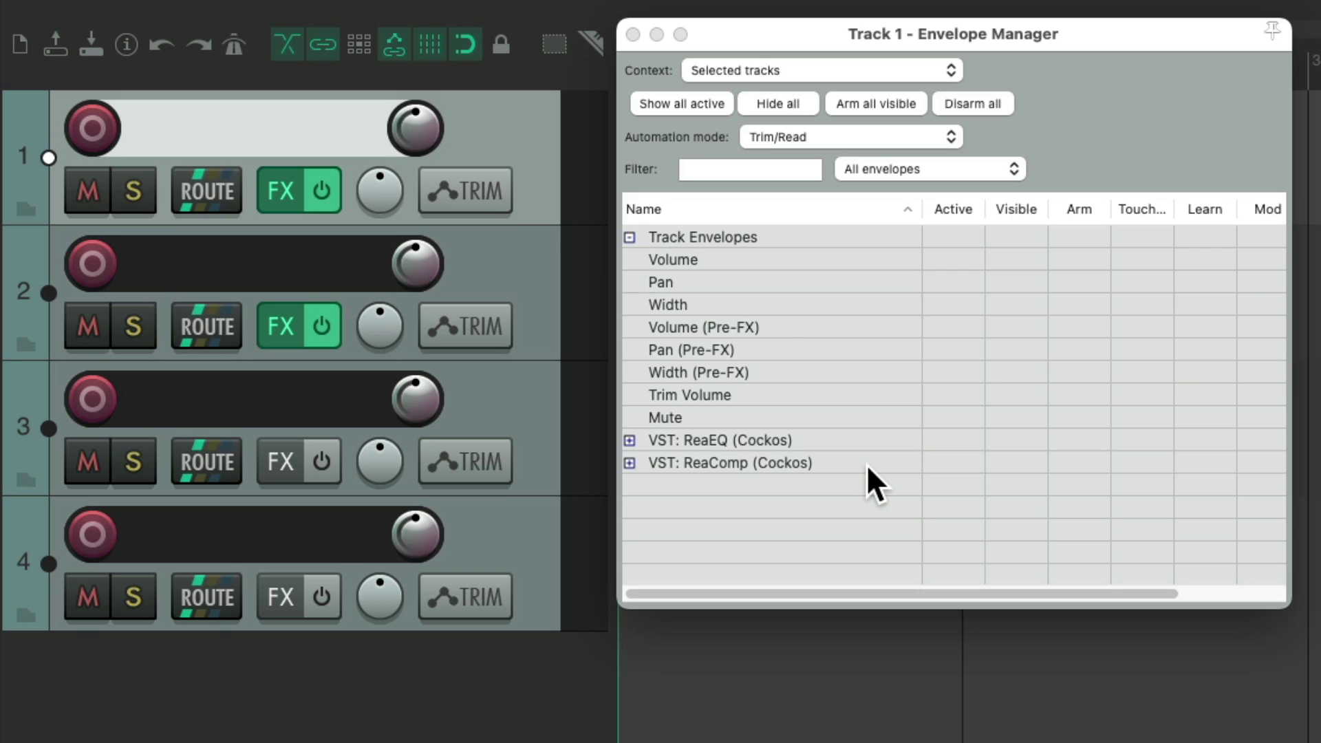
pyautogui.click(534, 259)
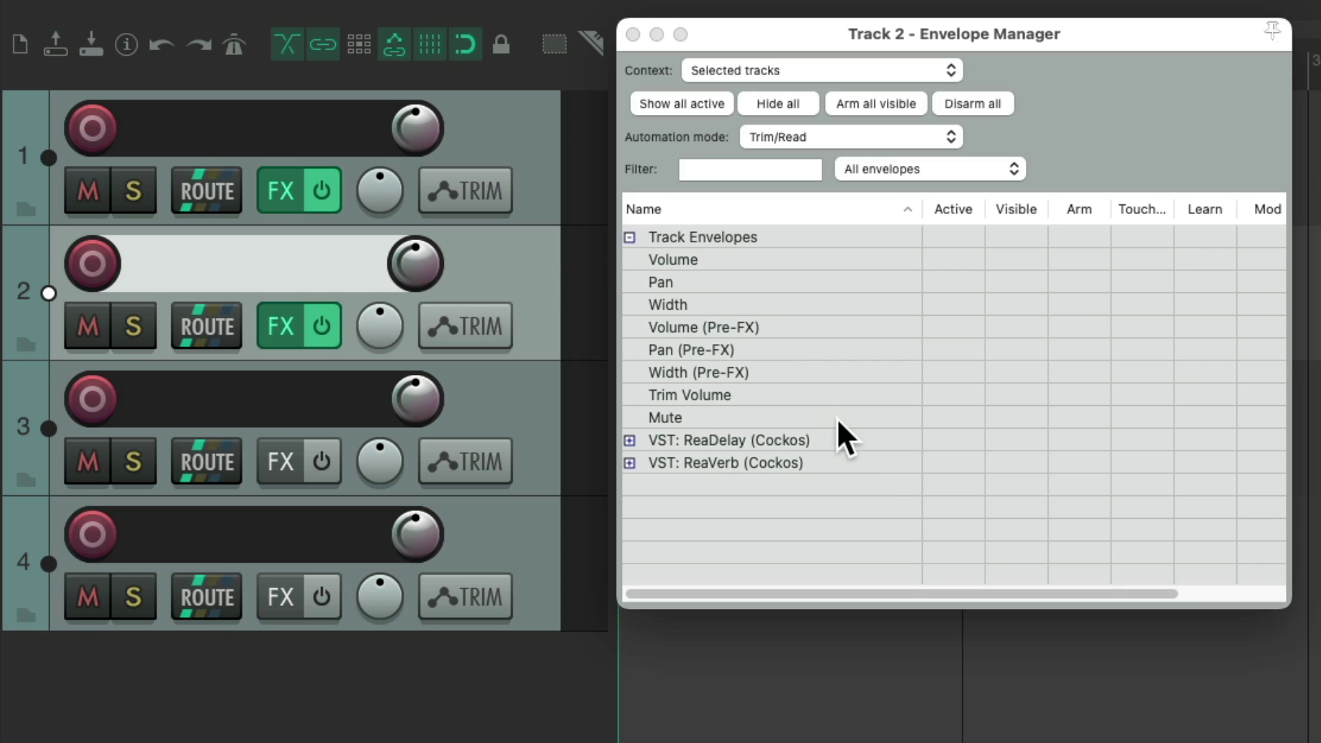
pyautogui.click(513, 120)
pyautogui.keyDown('shift'); pyautogui.click(532, 510); pyautogui.keyUp('shift')
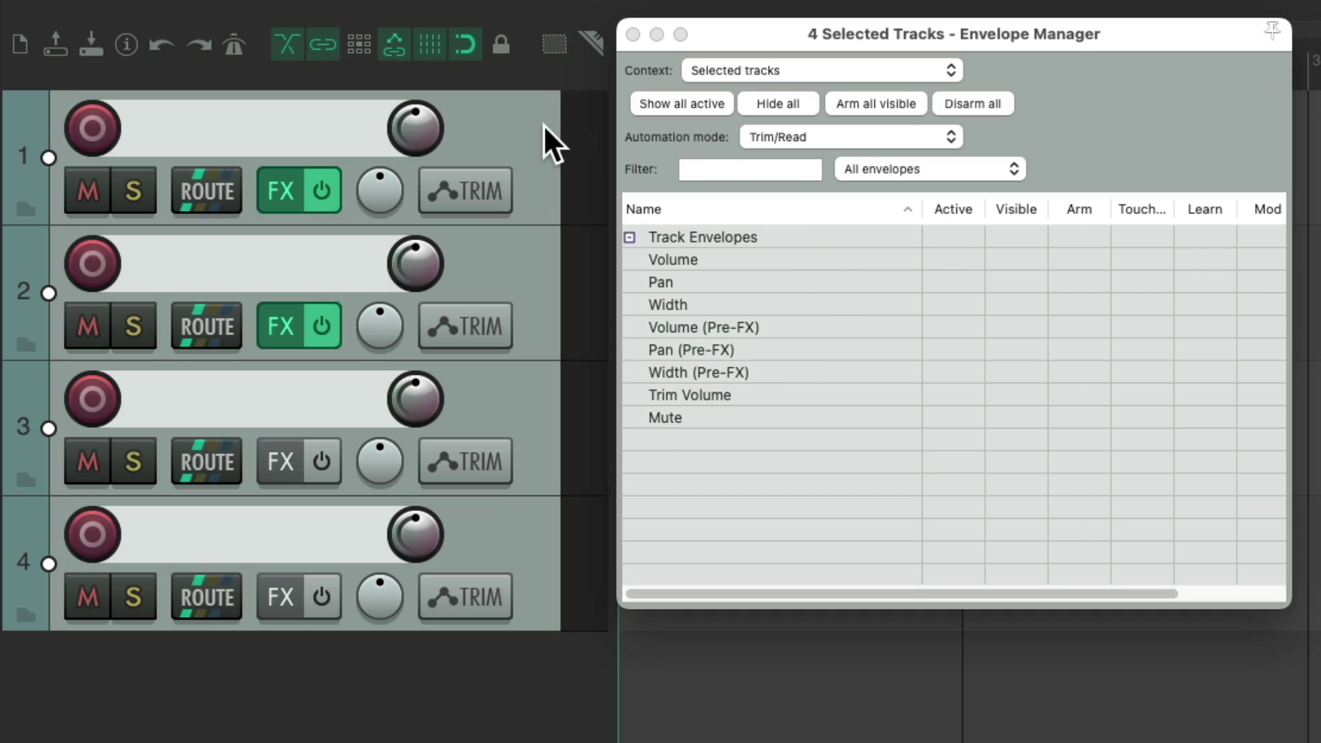
pyautogui.click(527, 155)
pyautogui.click(523, 241)
pyautogui.click(526, 387)
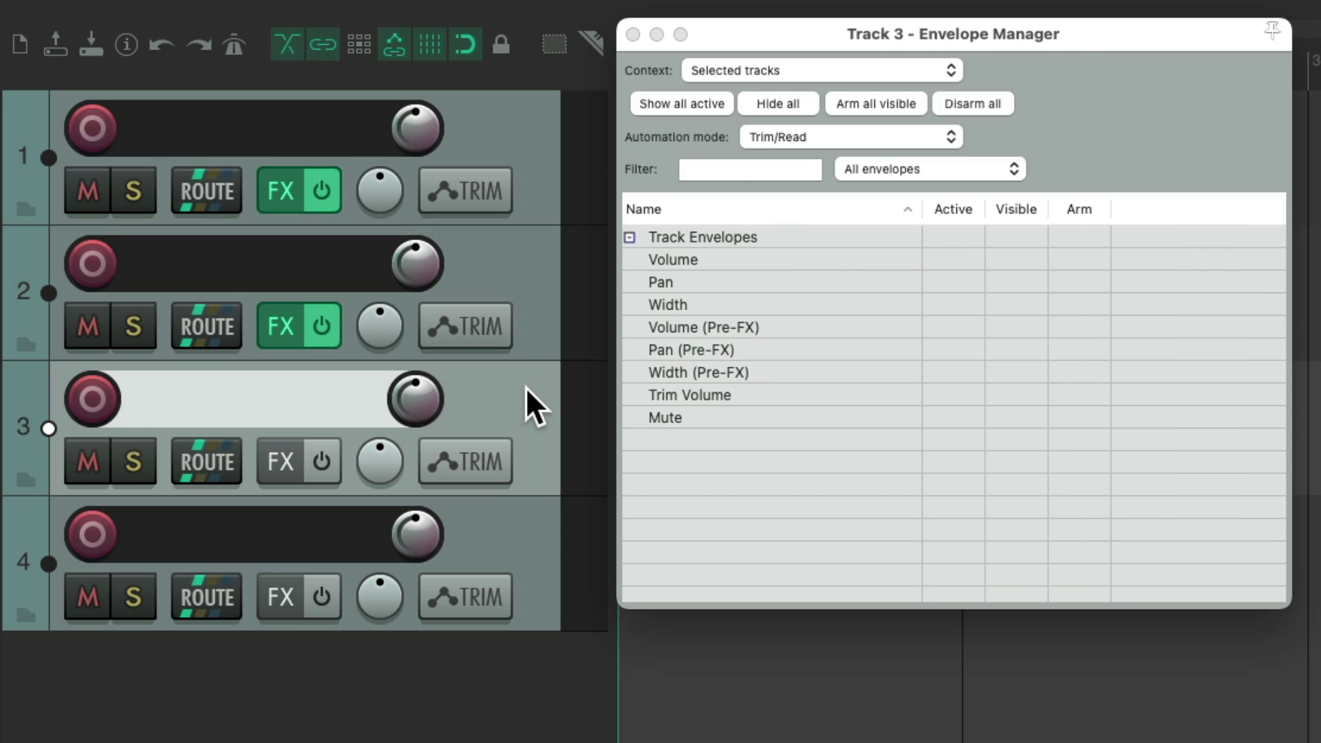
# Select all four tracks and add Volume and Mute envelopes to them, disarming Mute
pyautogui.click(523, 529)
pyautogui.keyDown('shift'); pyautogui.click(530, 136); pyautogui.keyUp('shift')
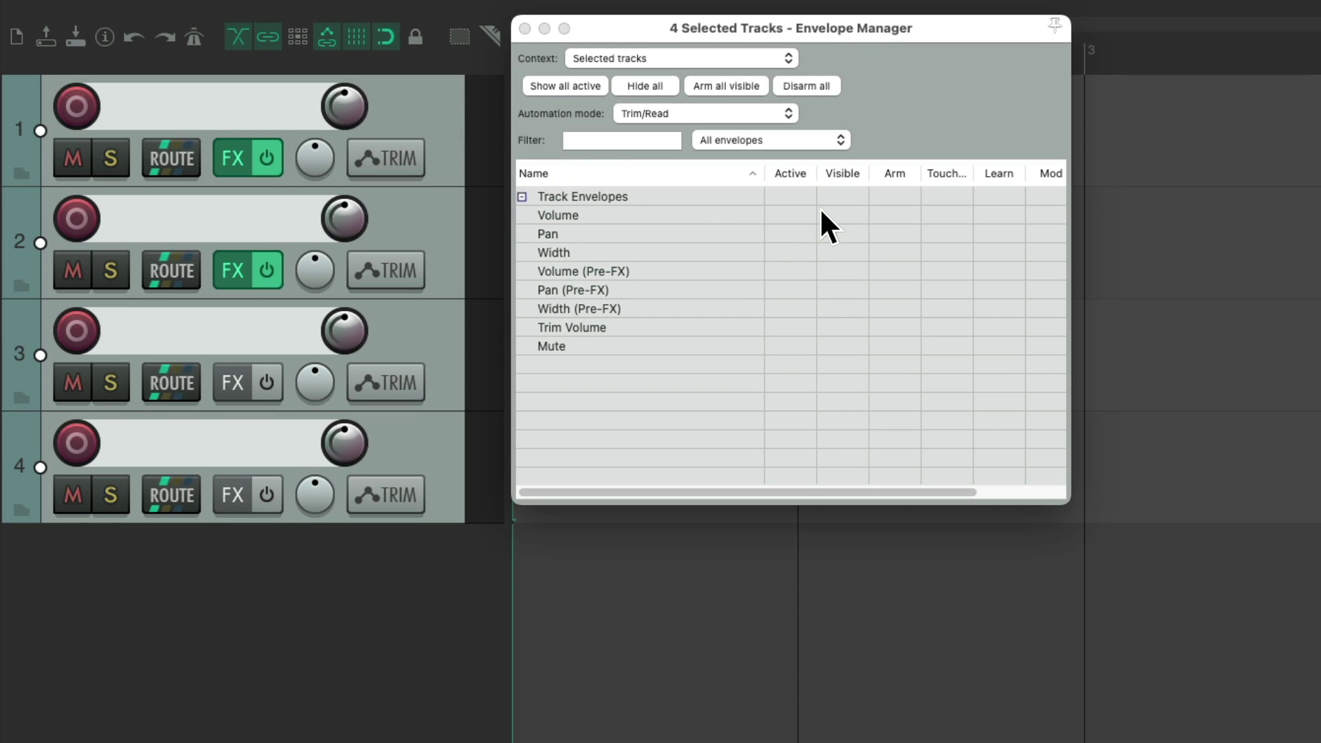
pyautogui.click(840, 215)
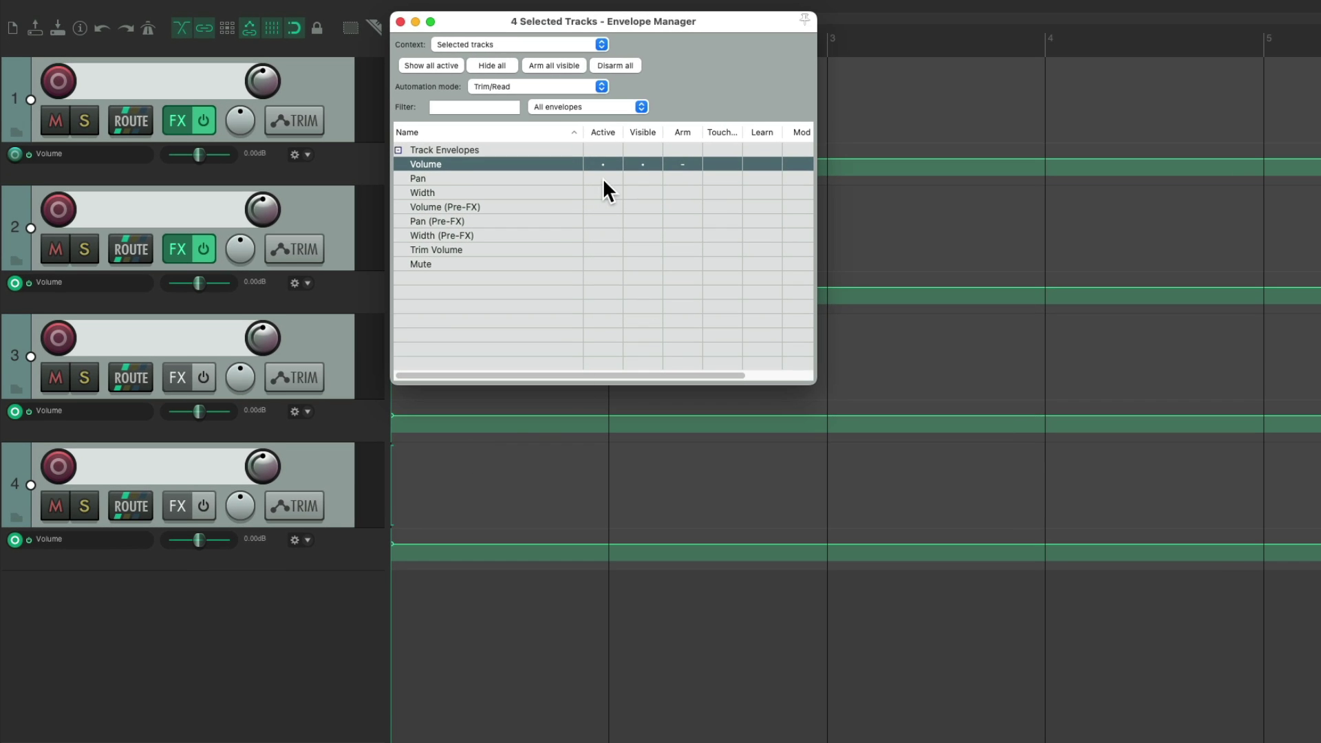
pyautogui.click(603, 179)
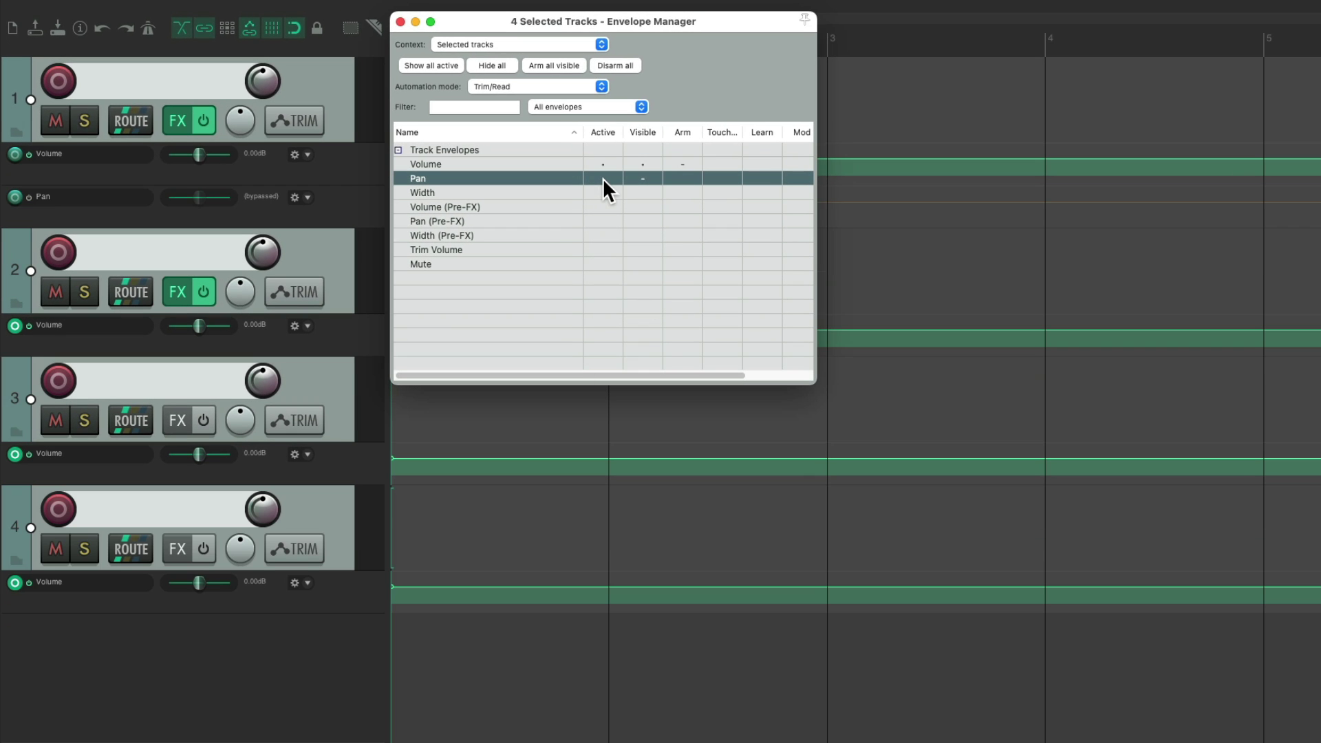
pyautogui.click(603, 264)
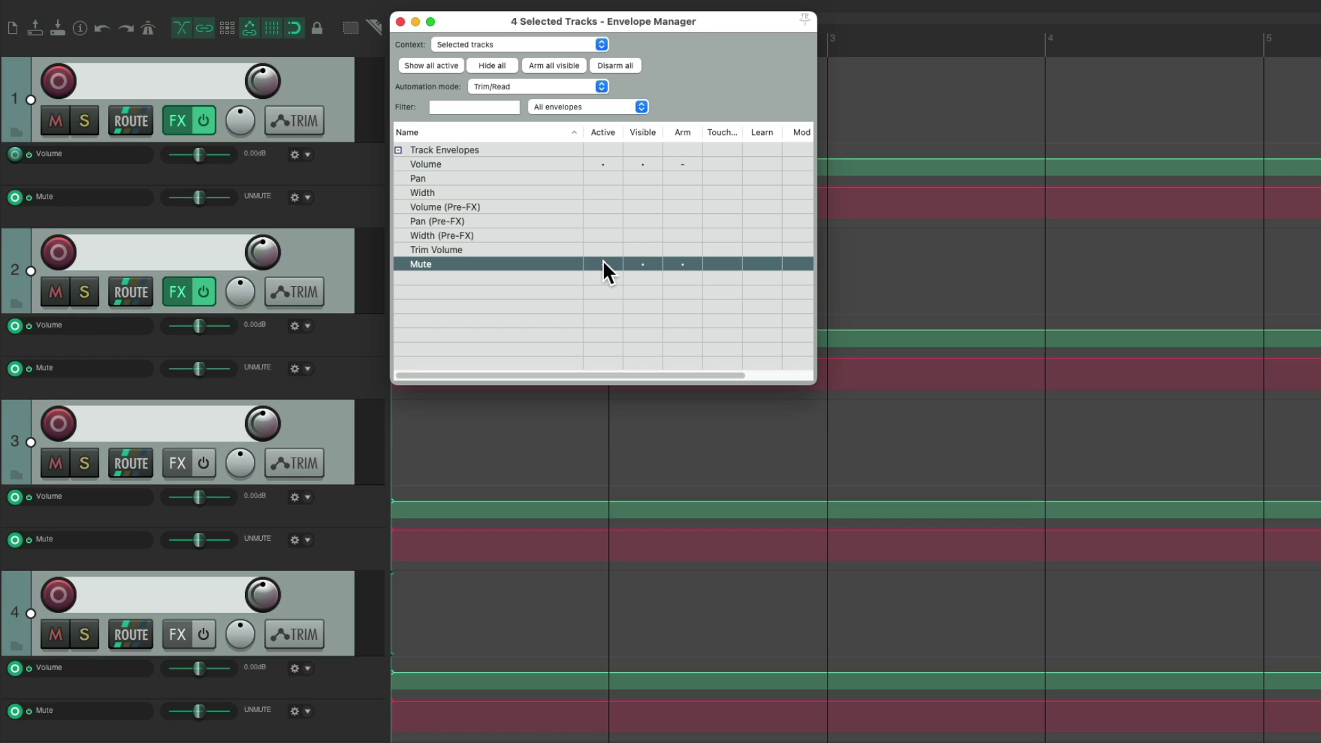
pyautogui.click(683, 264)
# Remove the Volume and Mute envelopes, then make Volume and Pan active and visible on every track
pyautogui.click(692, 164)
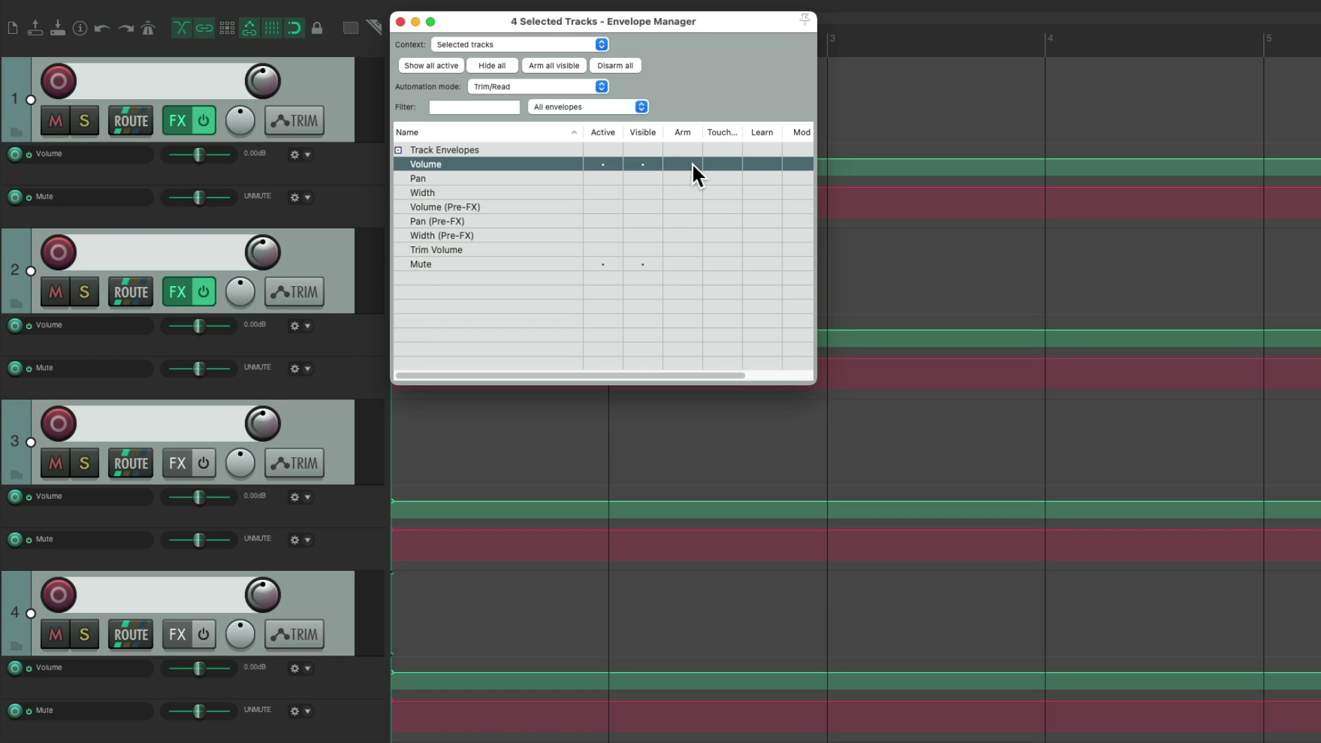
pyautogui.click(654, 163)
pyautogui.click(654, 265)
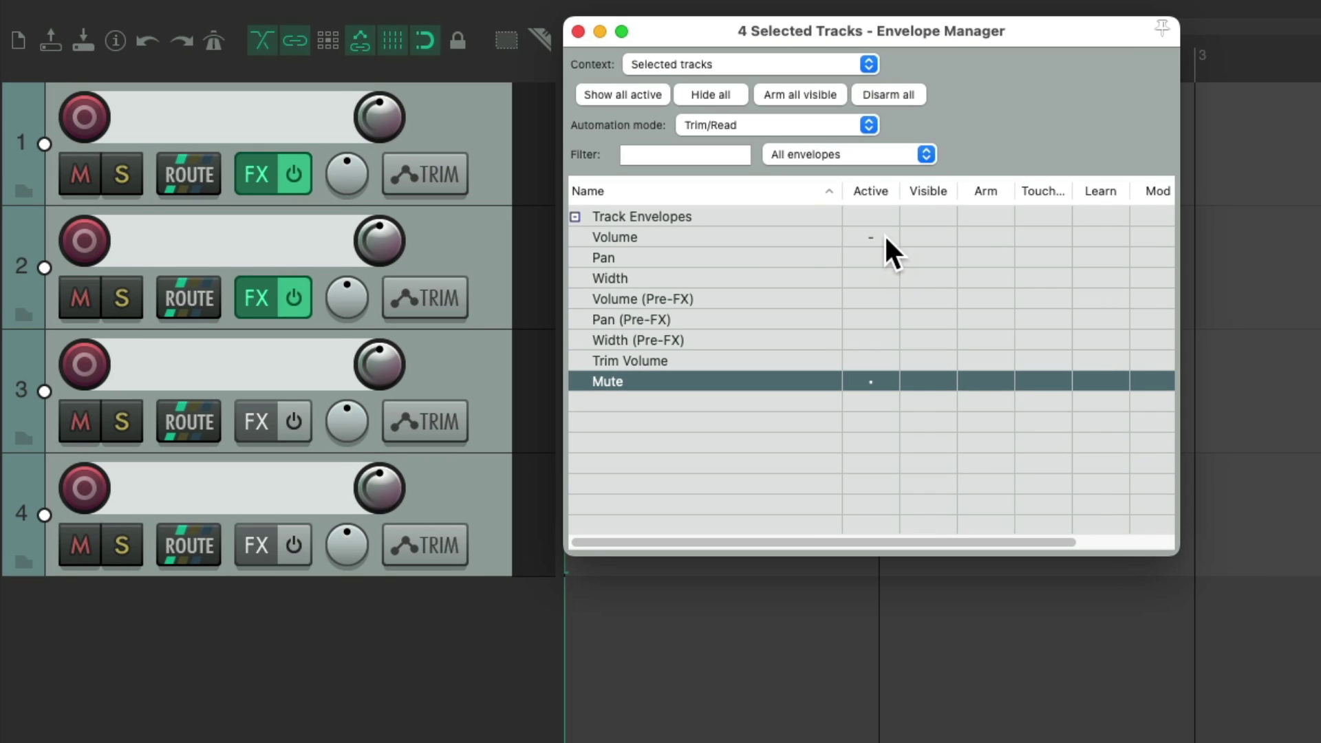
pyautogui.click(885, 234)
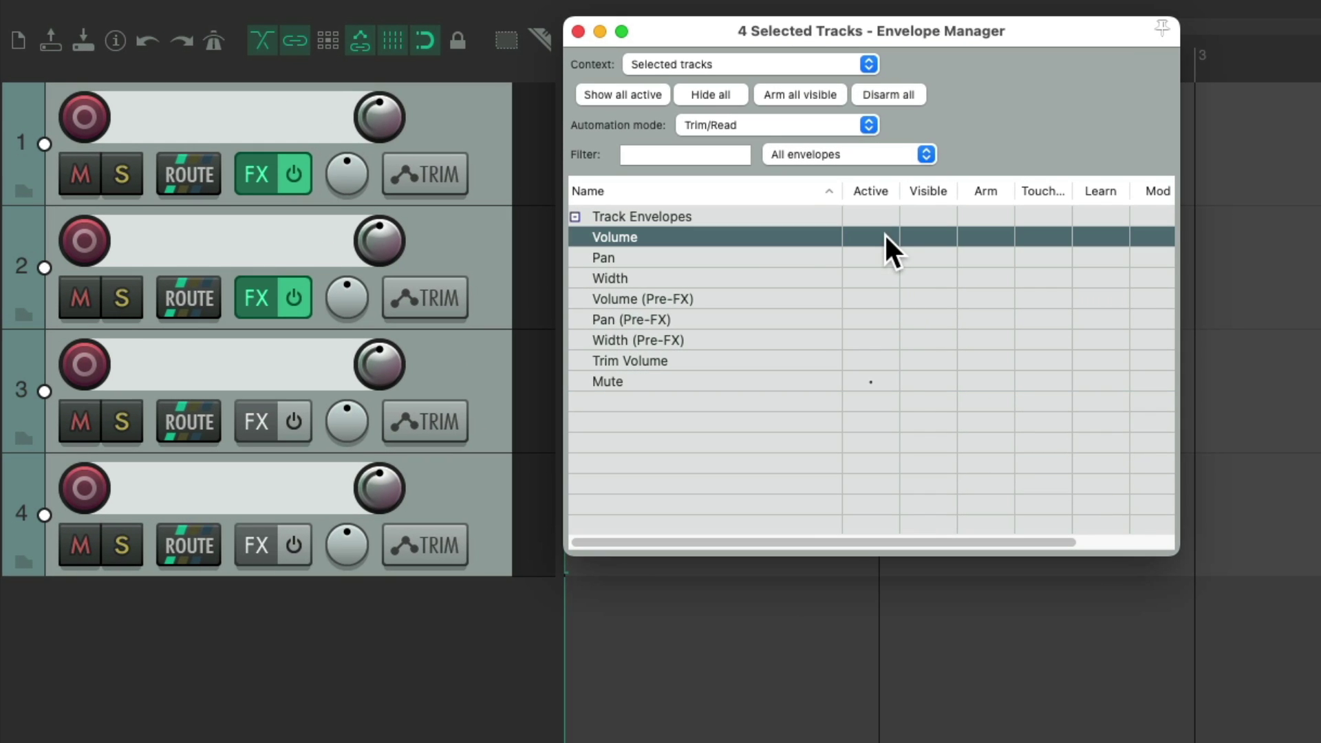
pyautogui.click(885, 372)
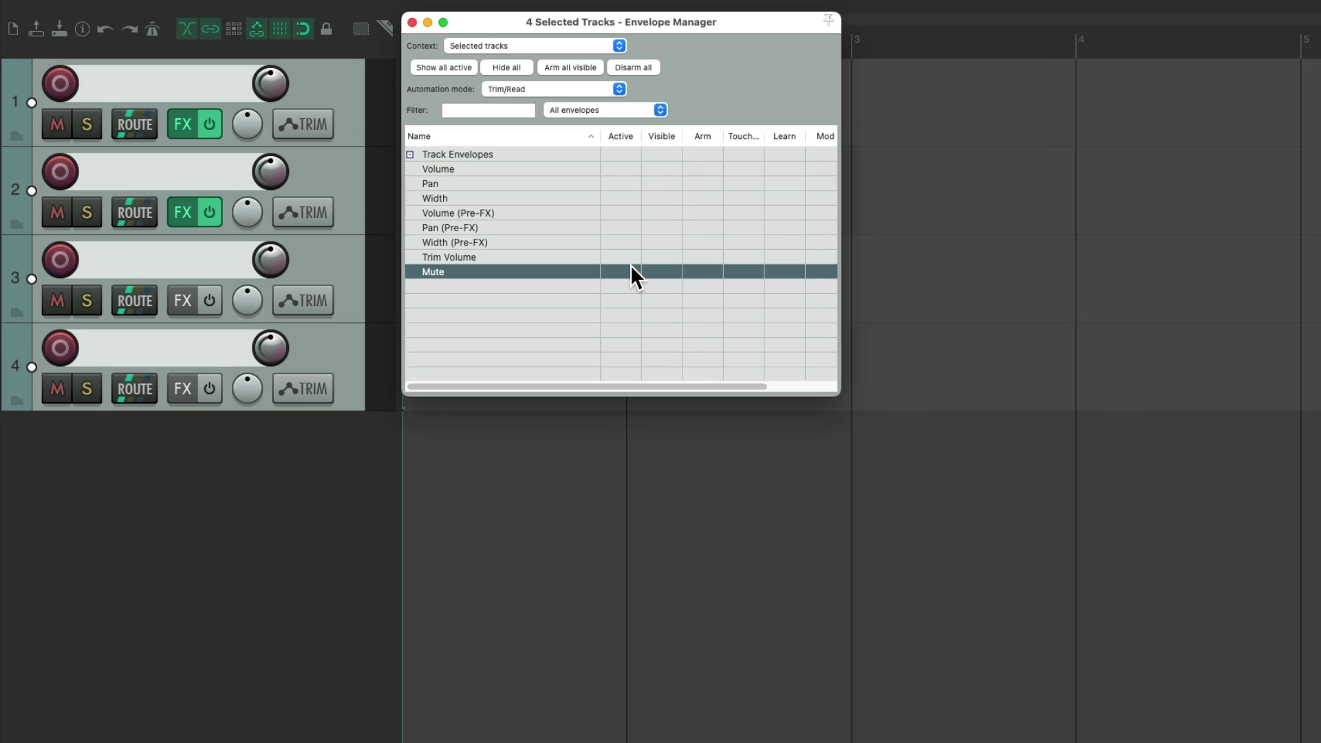
pyautogui.click(879, 232)
pyautogui.click(605, 177)
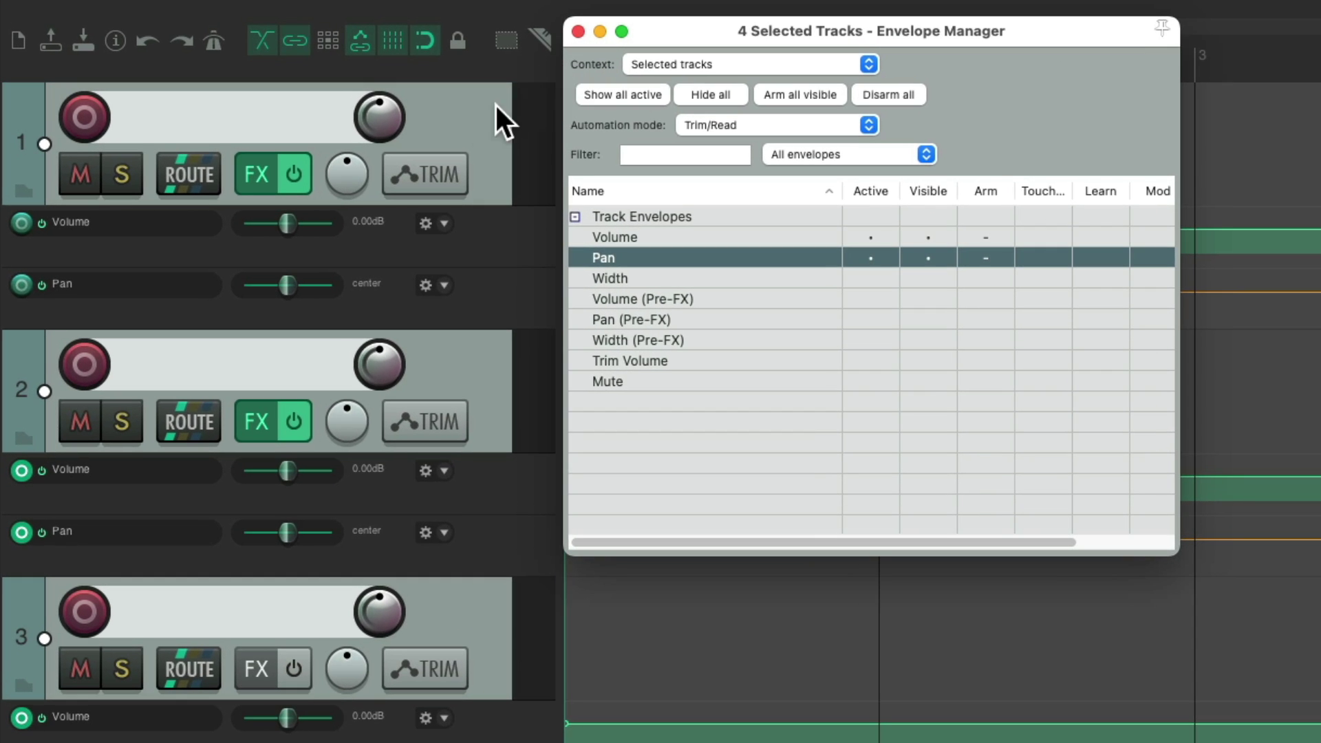
# On Track 1, add then remove ReaEQ's Freq-Low Shelf and Gain-Low Shelf envelopes, collapsing ReaEQ again
pyautogui.click(329, 77)
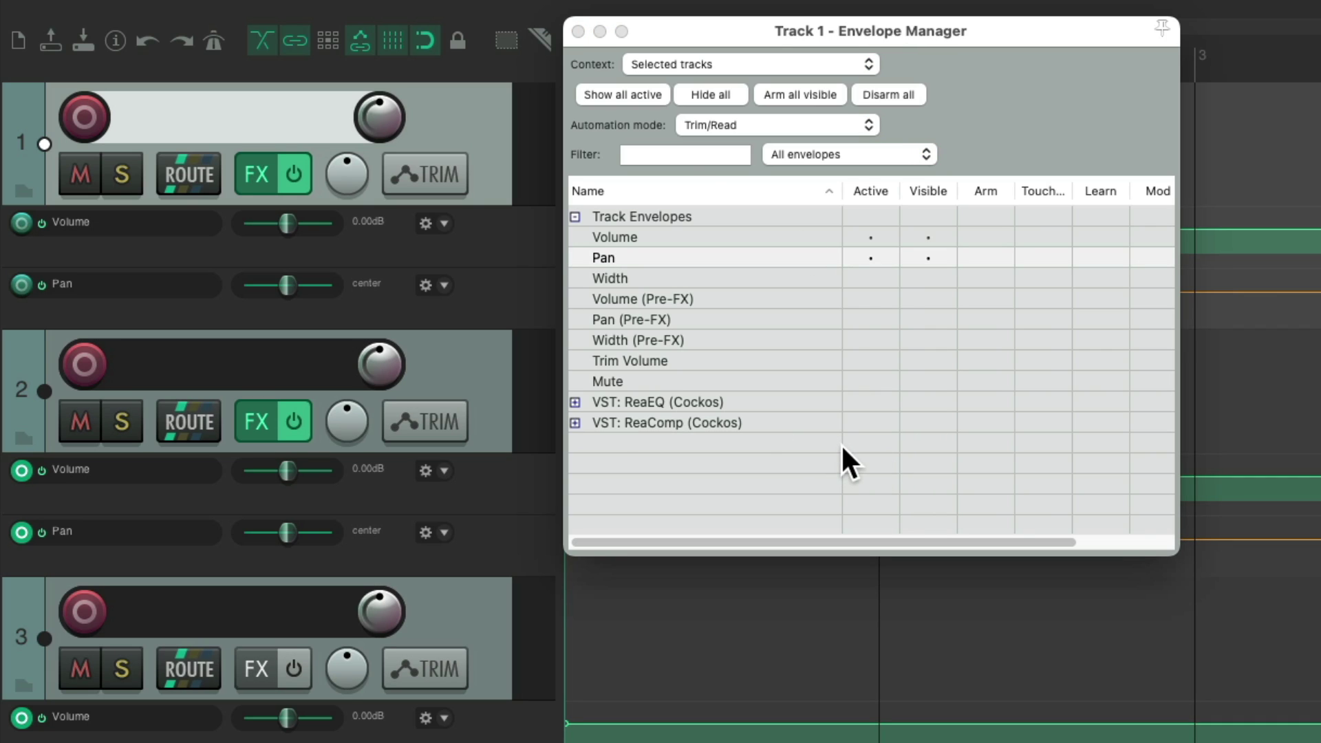
pyautogui.click(575, 402)
pyautogui.click(575, 403)
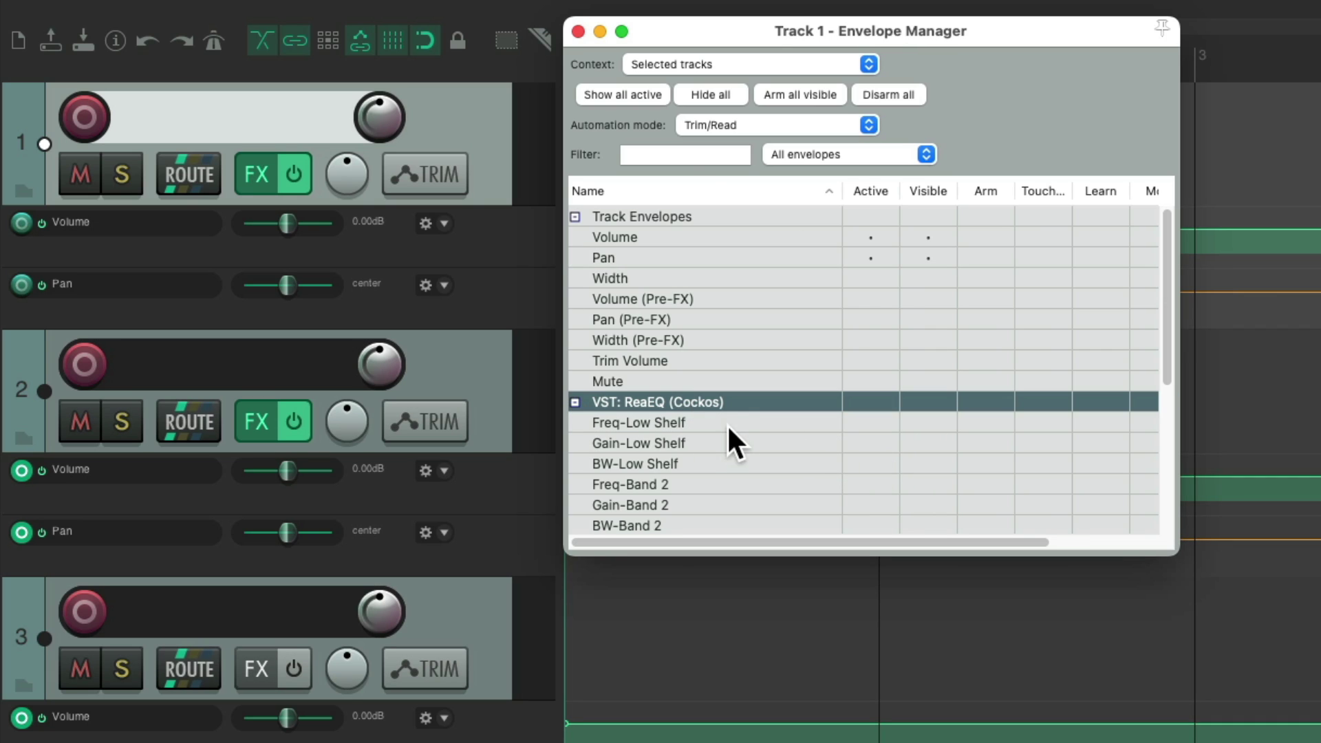
pyautogui.click(873, 421)
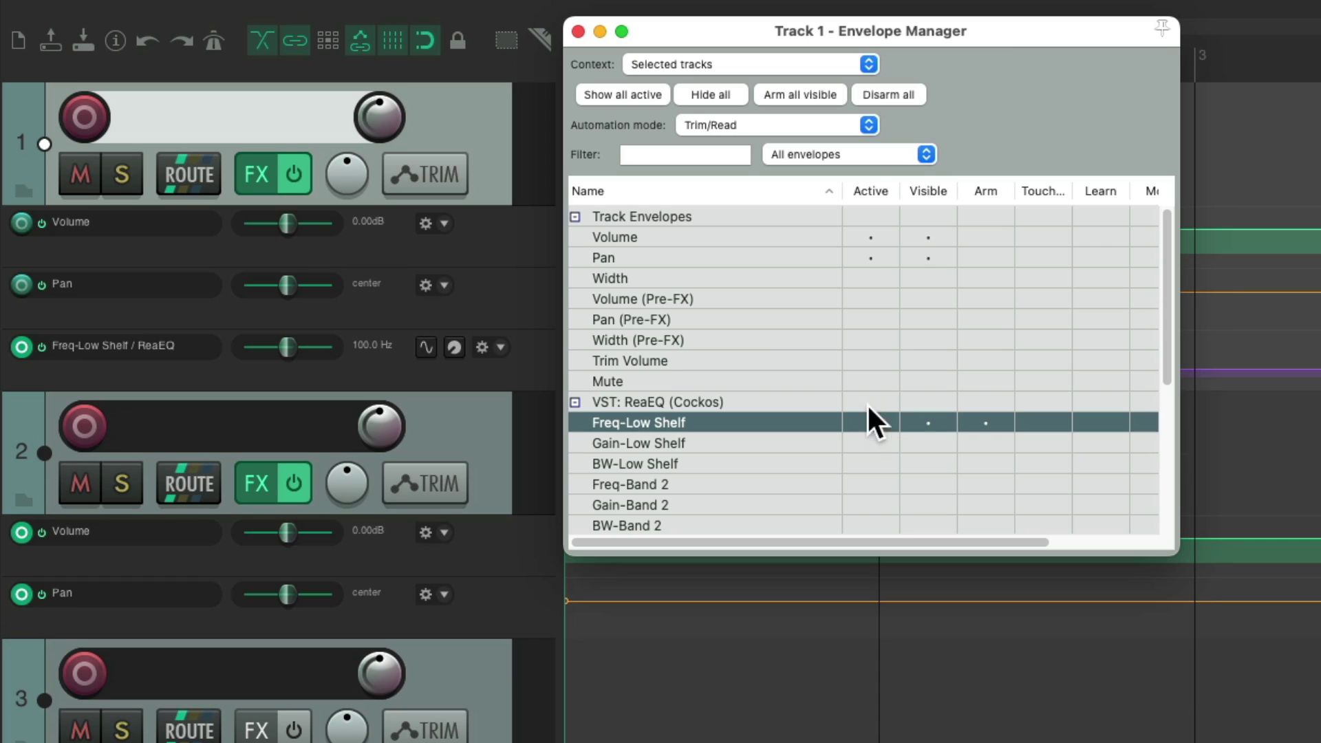
pyautogui.click(871, 443)
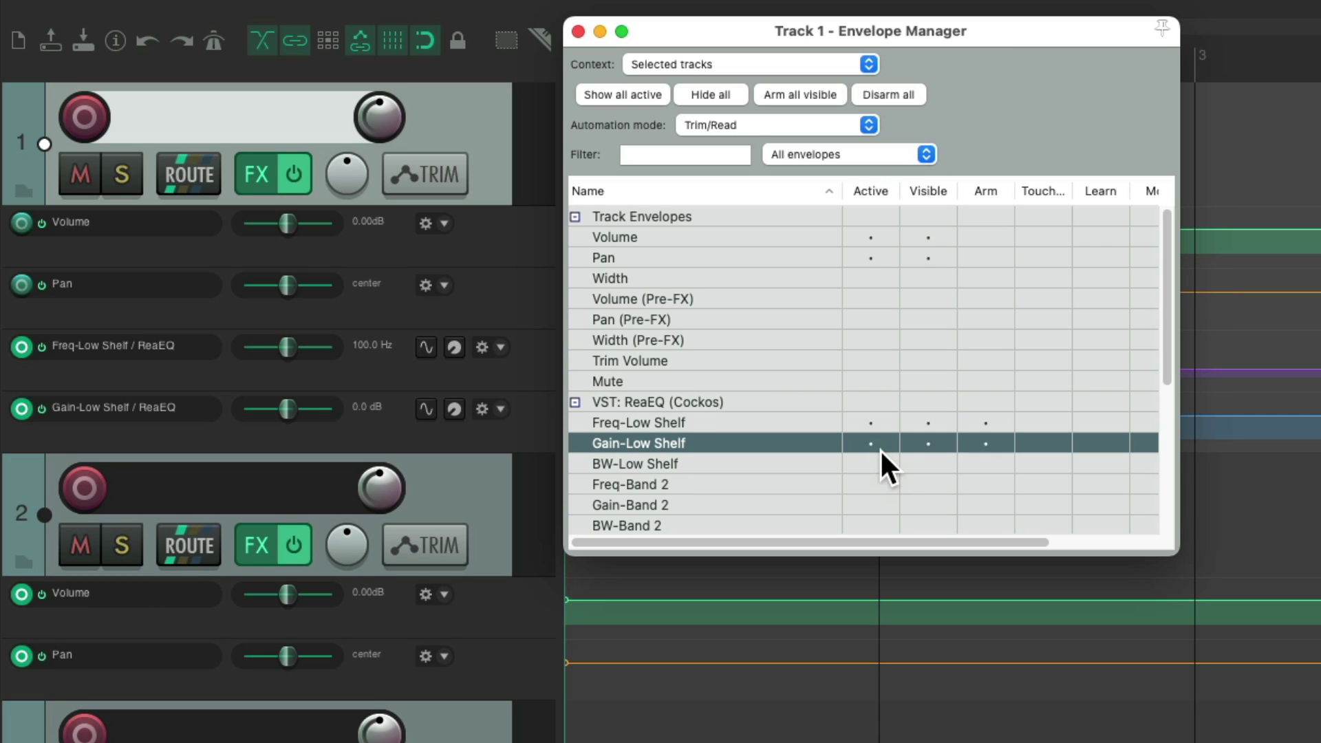
pyautogui.click(878, 442)
pyautogui.click(876, 427)
pyautogui.click(574, 402)
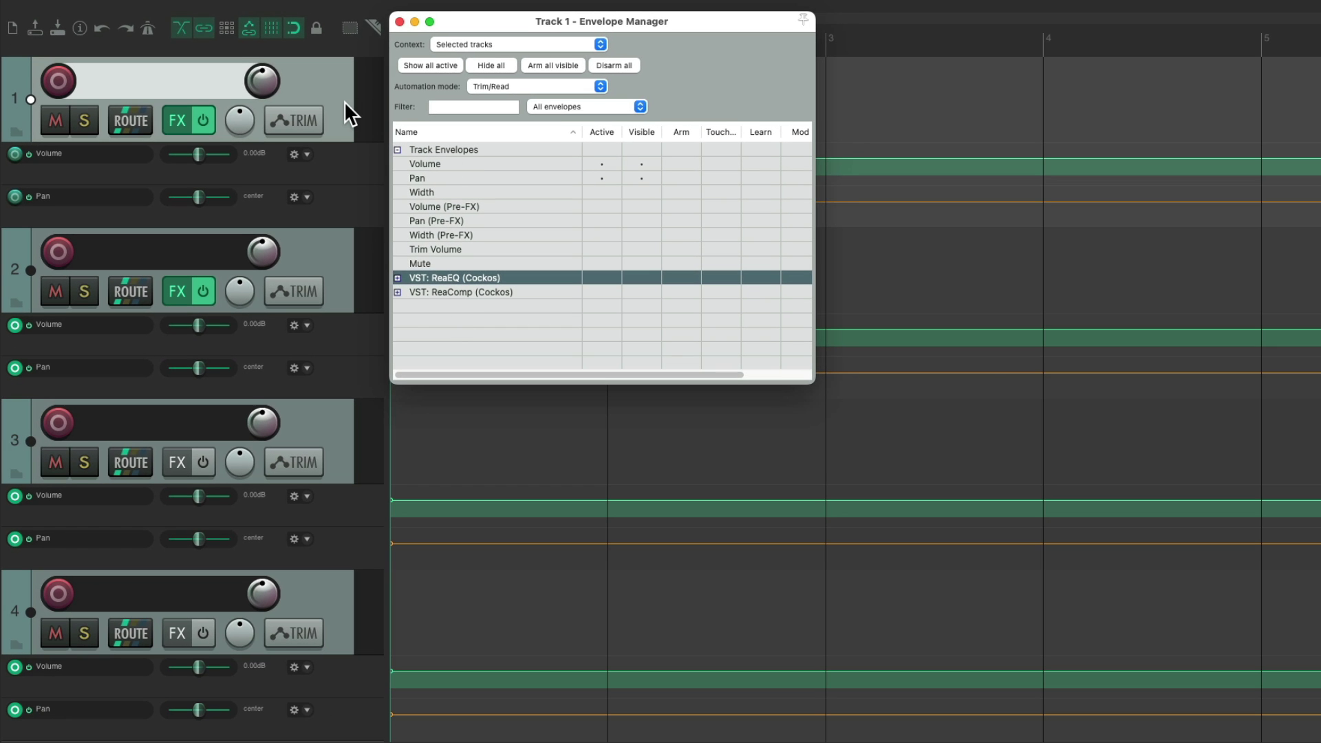
# Select all four tracks and disarm, hide and deactivate their Volume and Pan envelopes
pyautogui.click(344, 102)
pyautogui.press('super+a')
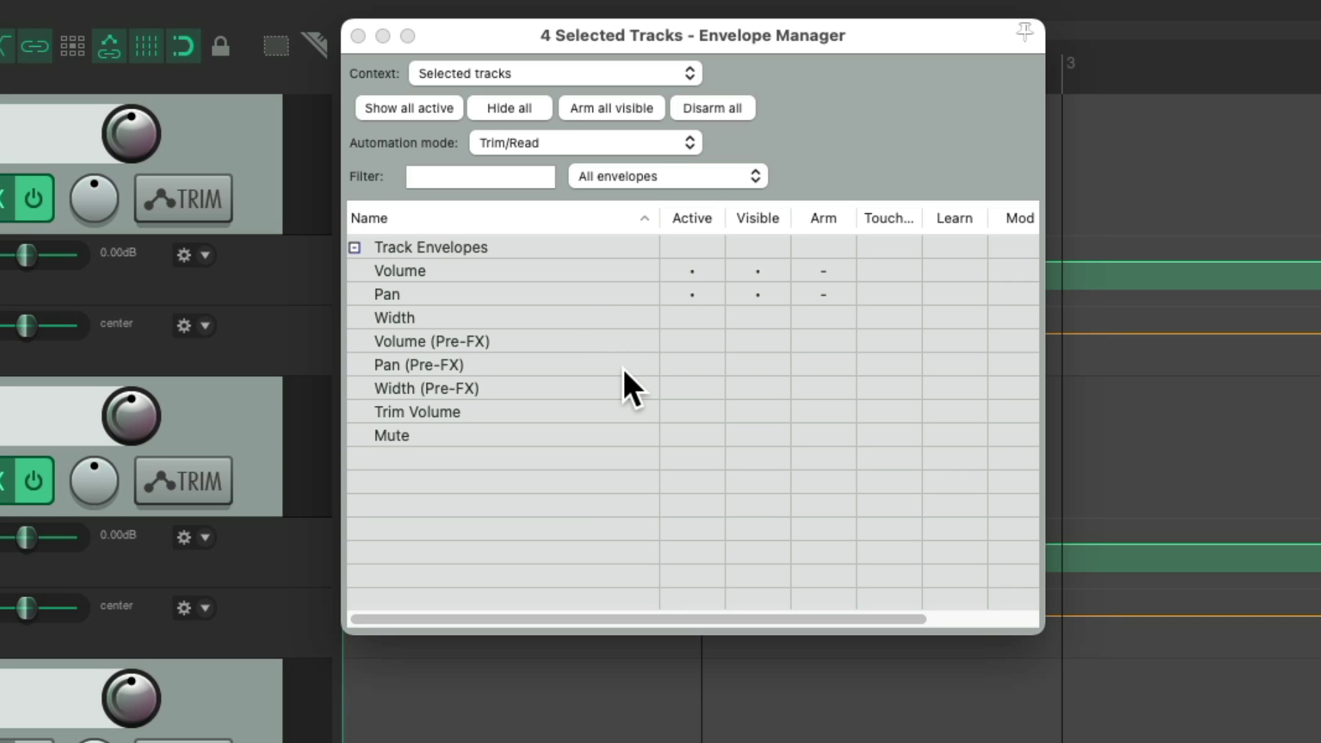
pyautogui.click(831, 294)
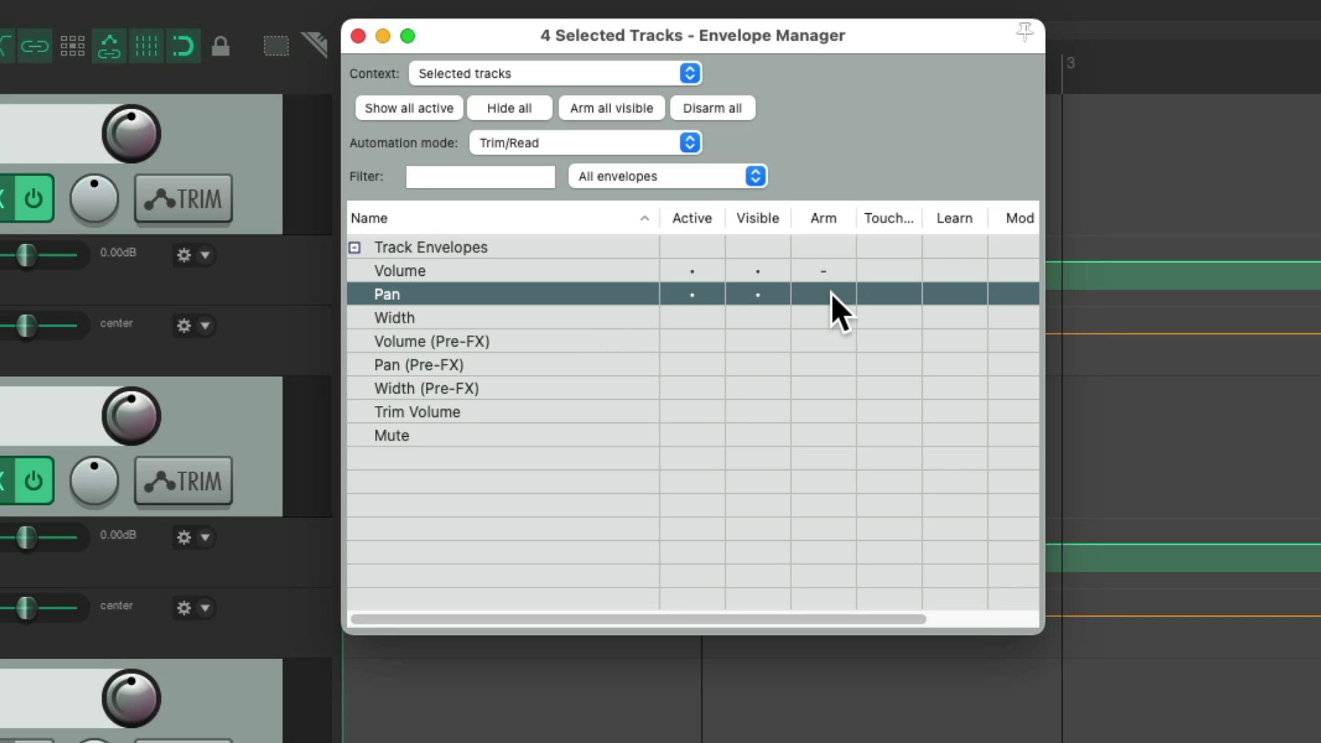
pyautogui.click(839, 273)
pyautogui.click(770, 271)
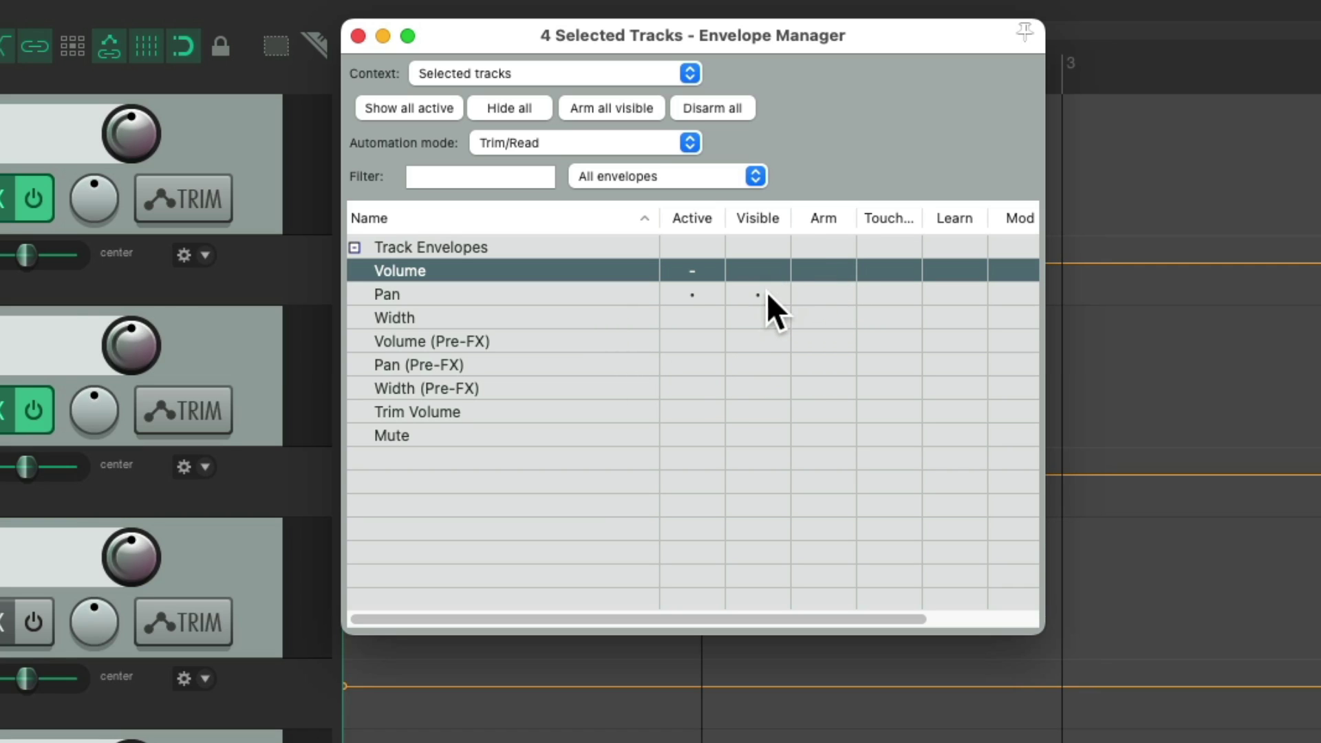
pyautogui.click(767, 292)
pyautogui.click(709, 269)
pyautogui.click(708, 292)
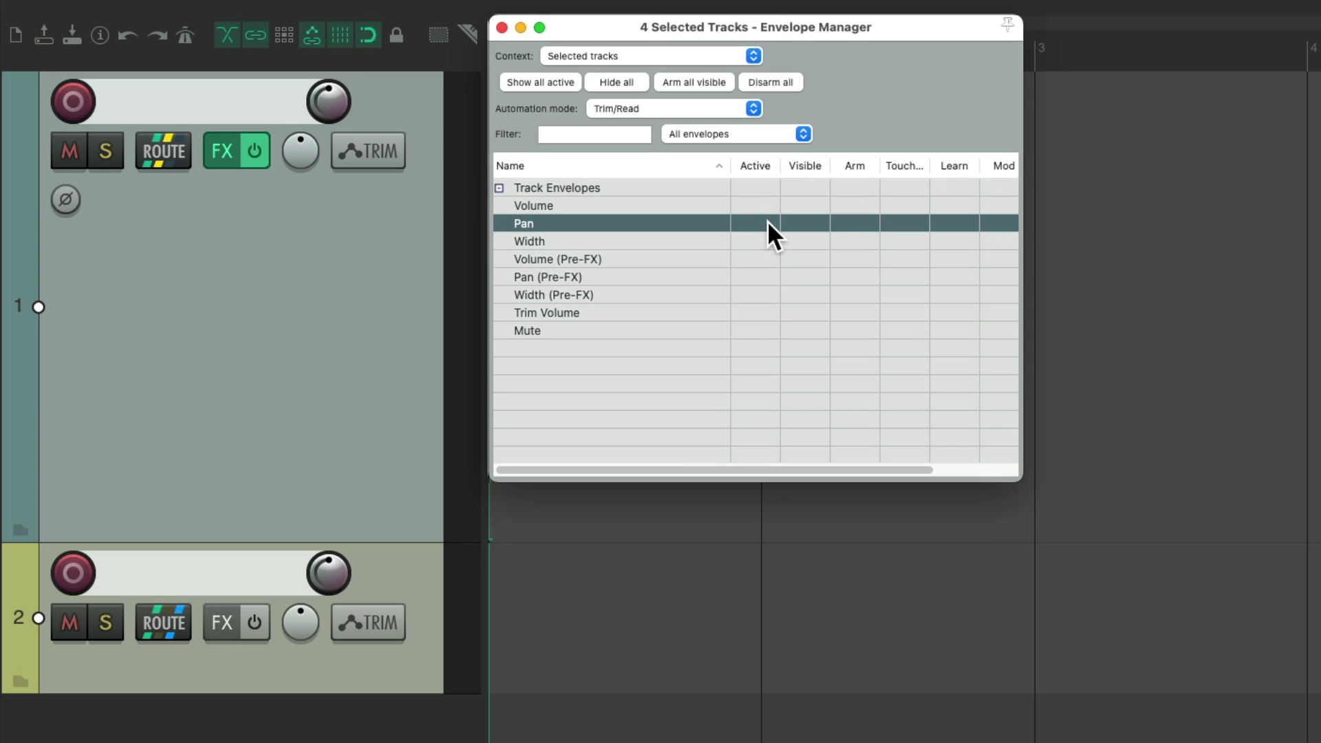
# Draw MIDI items on Tracks 1 and 2 near bar 3, select them, and show the Context choices
pyautogui.click(823, 204)
pyautogui.moveTo(1067, 222)
pyautogui.mouseDown()
pyautogui.moveTo(1218, 195)
pyautogui.moveTo(1277, 207)
pyautogui.mouseUp()
pyautogui.click(1093, 584)
pyautogui.moveTo(1104, 593); pyautogui.dragTo(1213, 611)
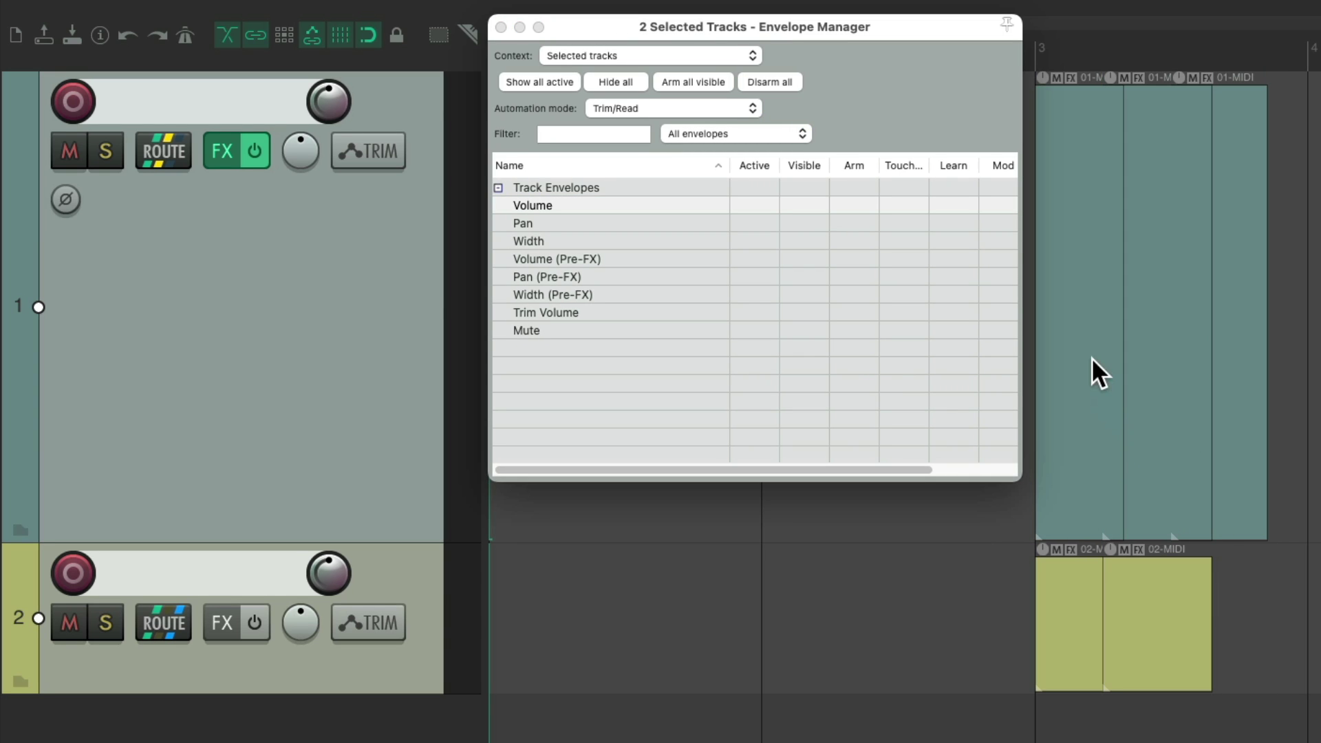
pyautogui.moveTo(1092, 357)
pyautogui.mouseDown()
pyautogui.moveTo(1150, 382)
pyautogui.moveTo(1233, 643)
pyautogui.mouseUp()
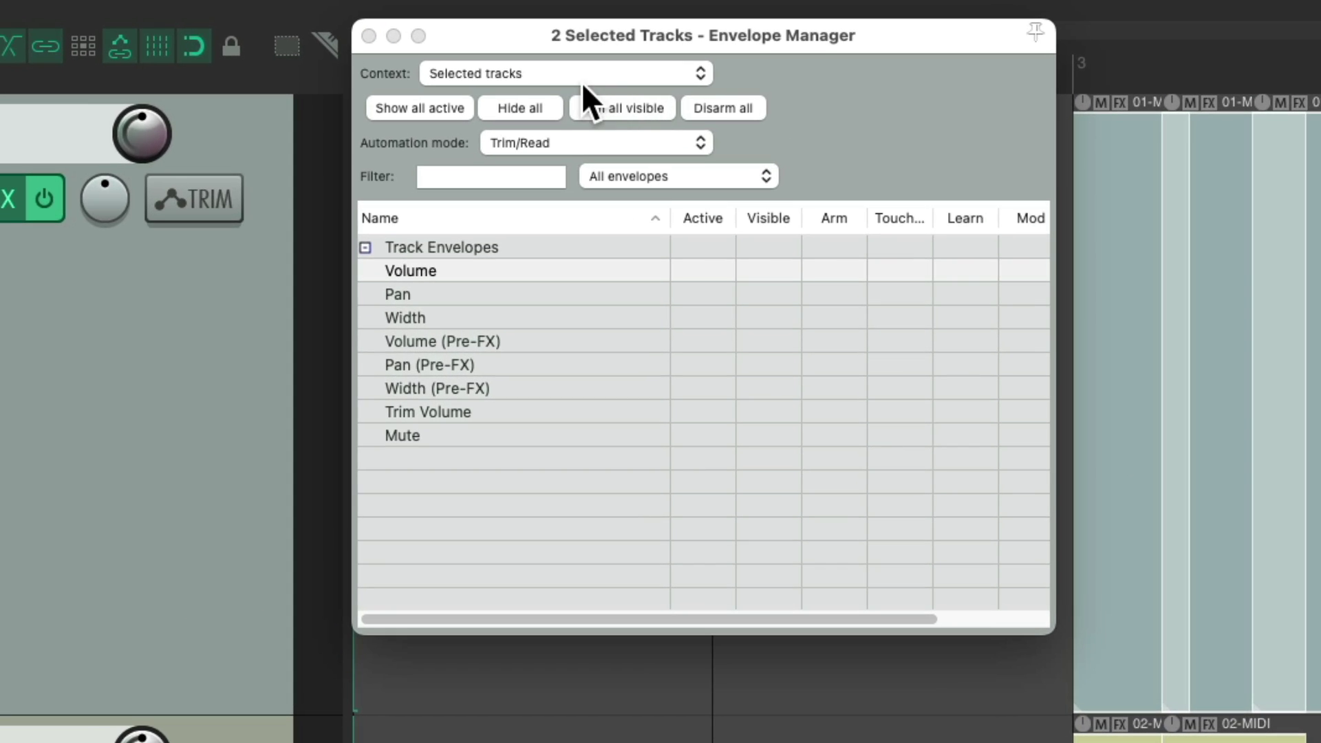
pyautogui.click(657, 56)
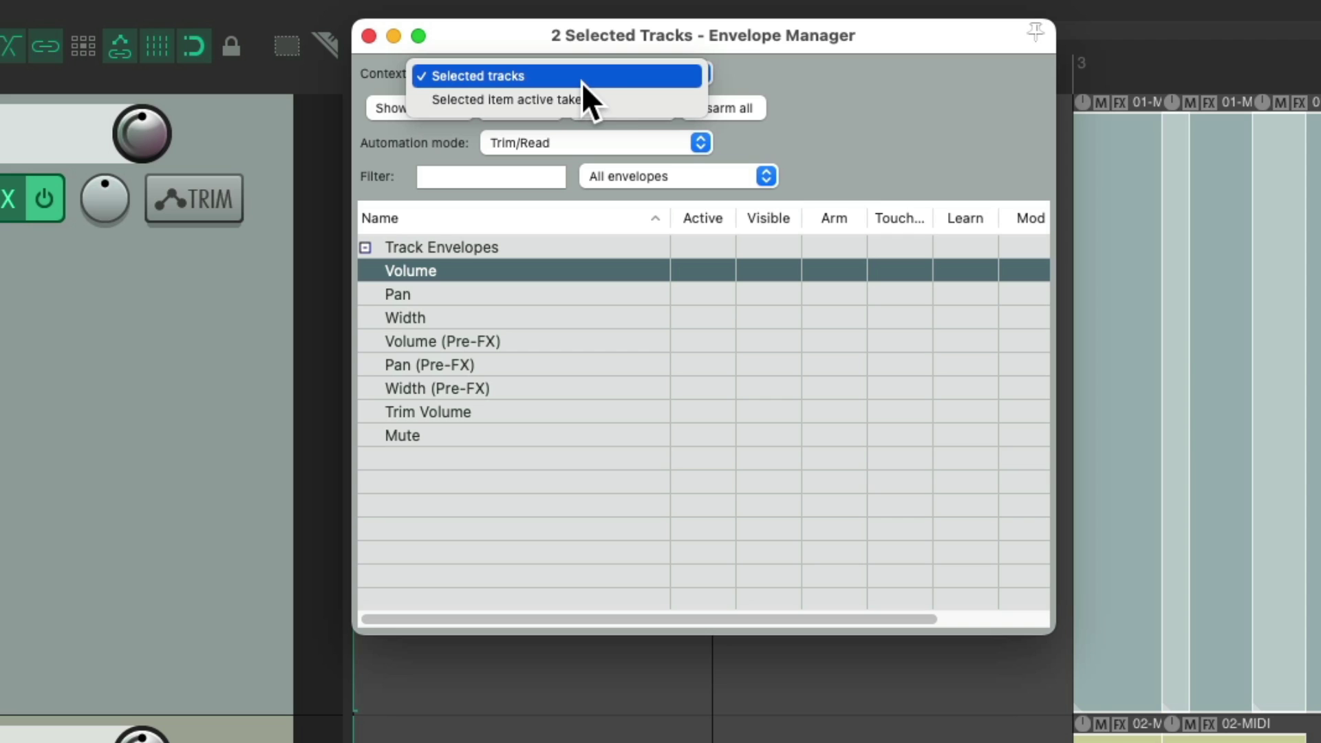
# Switch the context to 'Selected item active takes', expand Take Envelopes, and select five items
pyautogui.click(628, 99)
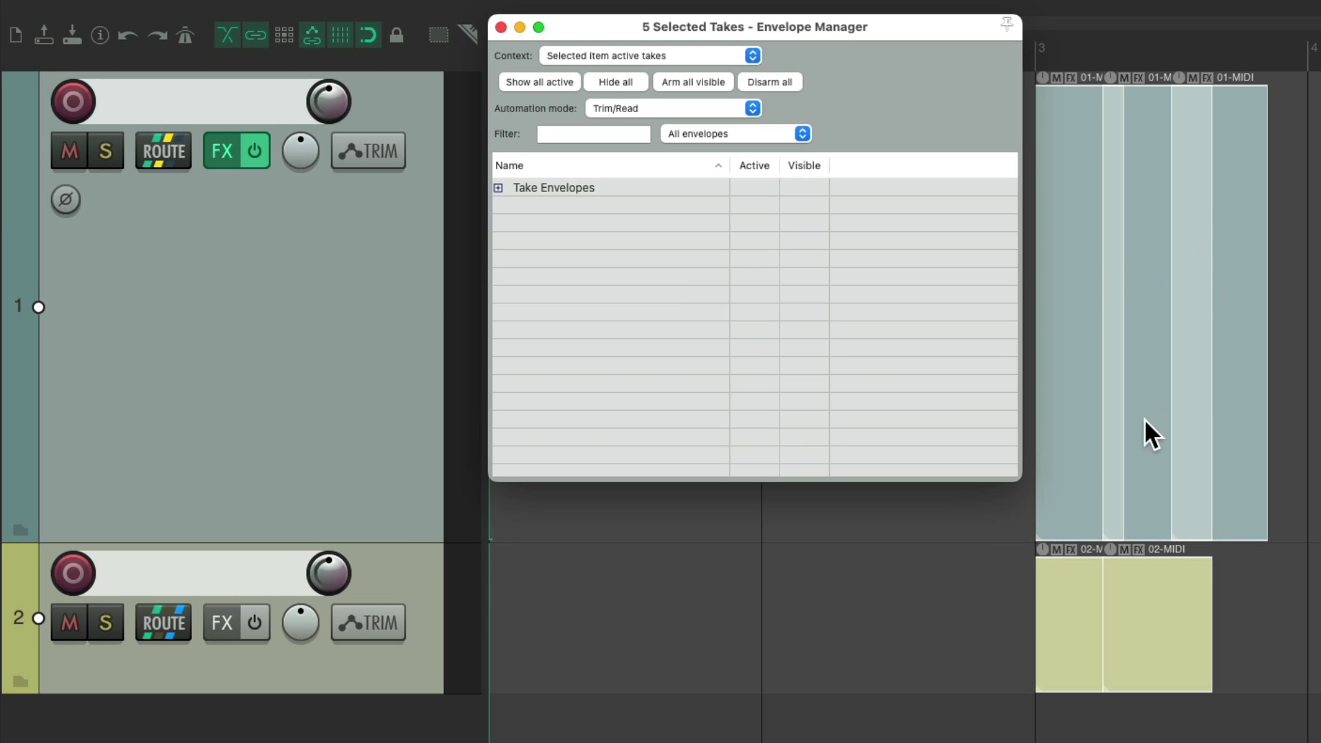
pyautogui.click(498, 188)
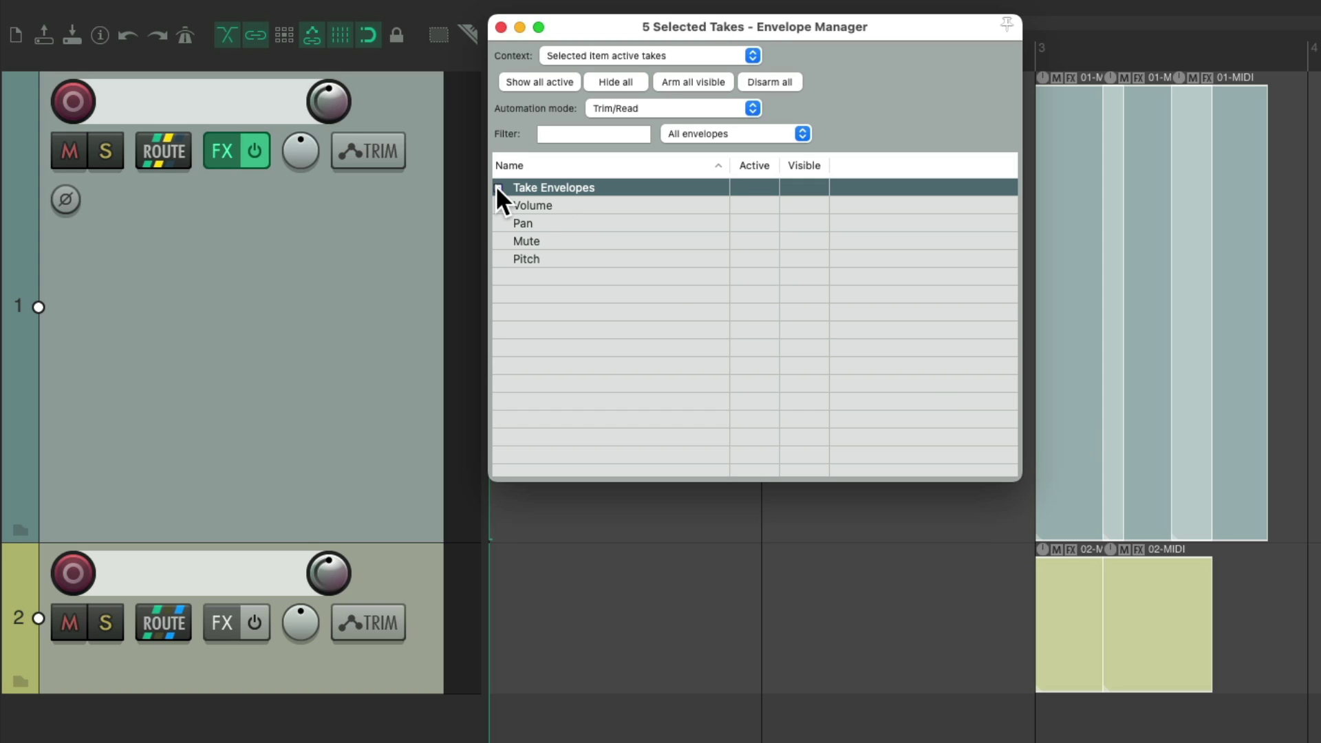
pyautogui.click(1056, 163)
pyautogui.click(1170, 137)
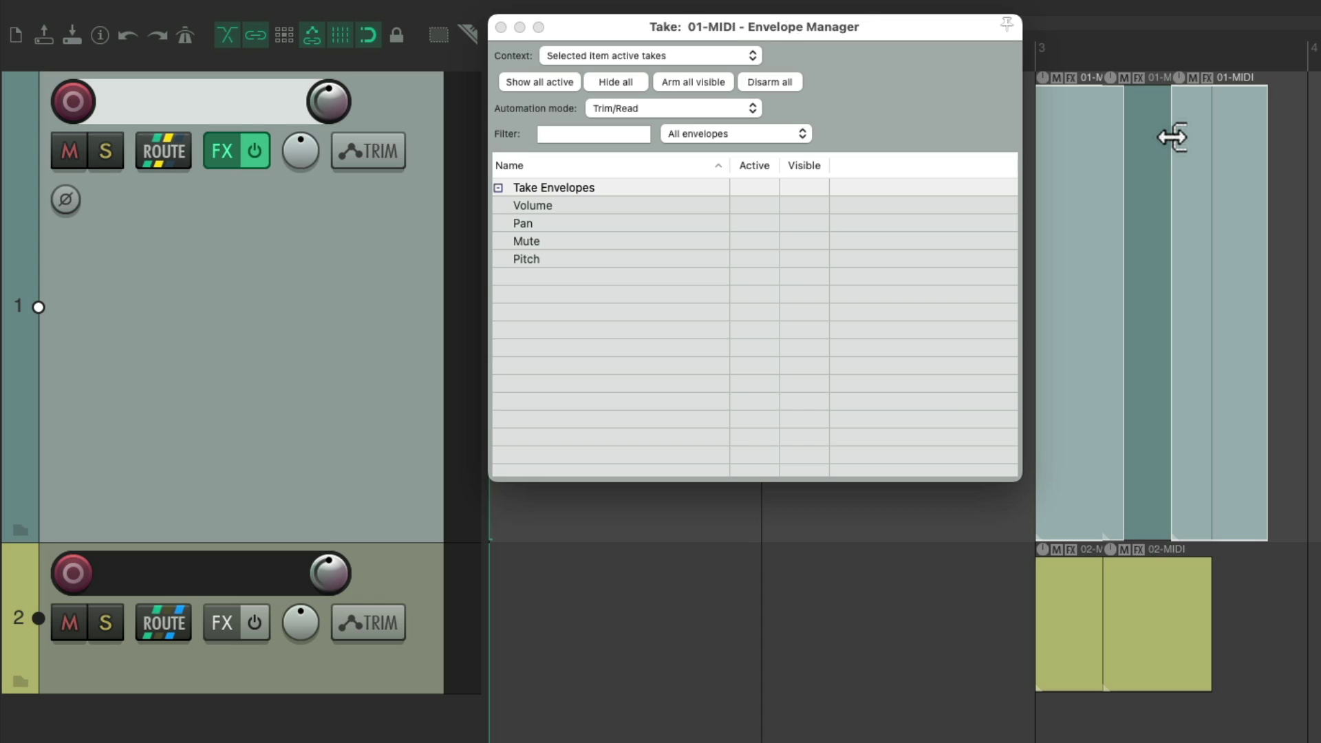
pyautogui.moveTo(1075, 135); pyautogui.dragTo(1311, 661)
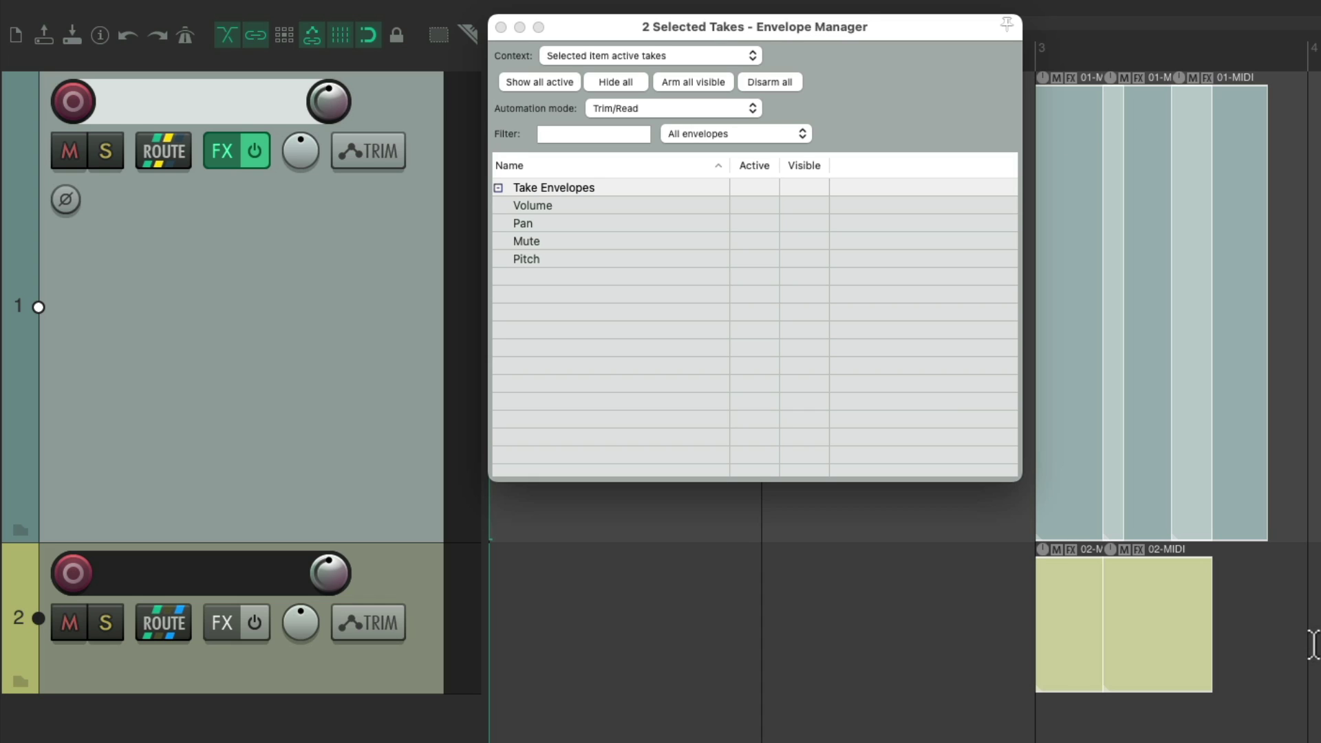
# Activate and show the take Volume, Pan, Mute and Pitch envelopes, then deactivate all four
pyautogui.click(753, 205)
pyautogui.click(753, 205)
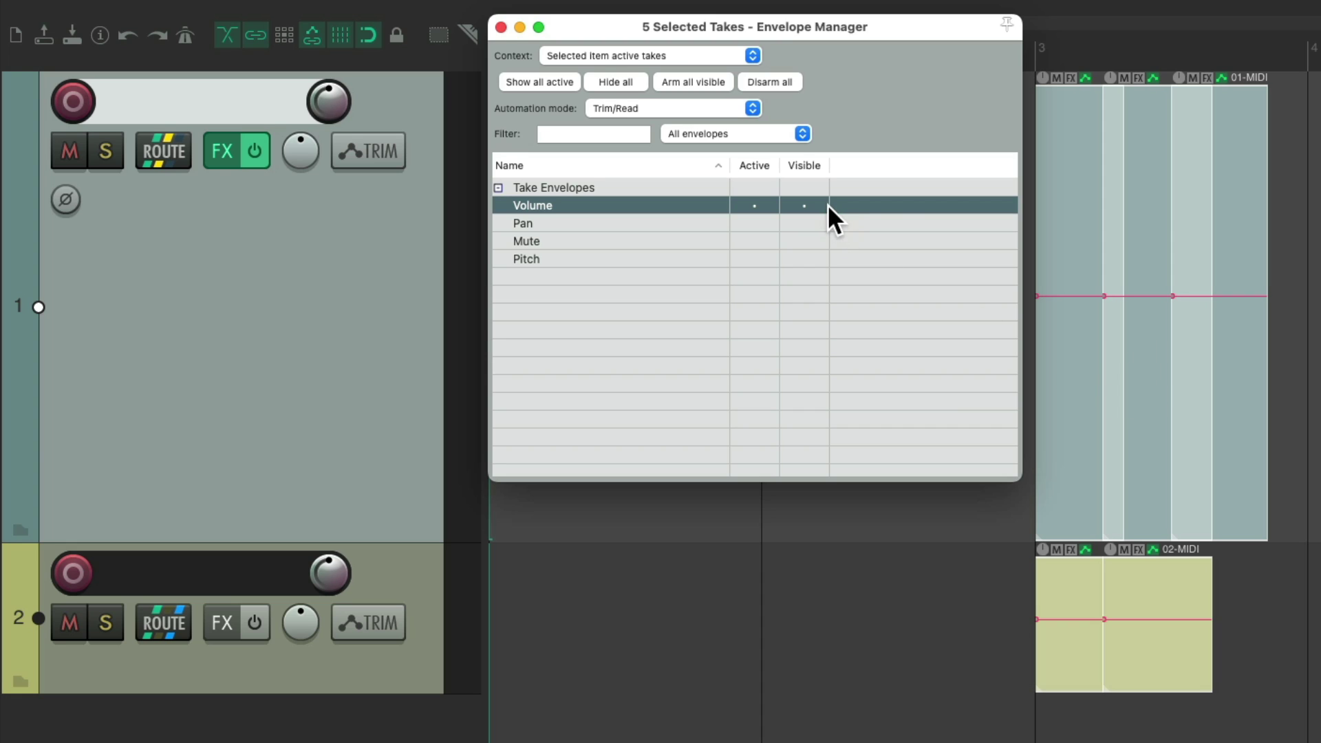
pyautogui.click(807, 205)
pyautogui.click(807, 205)
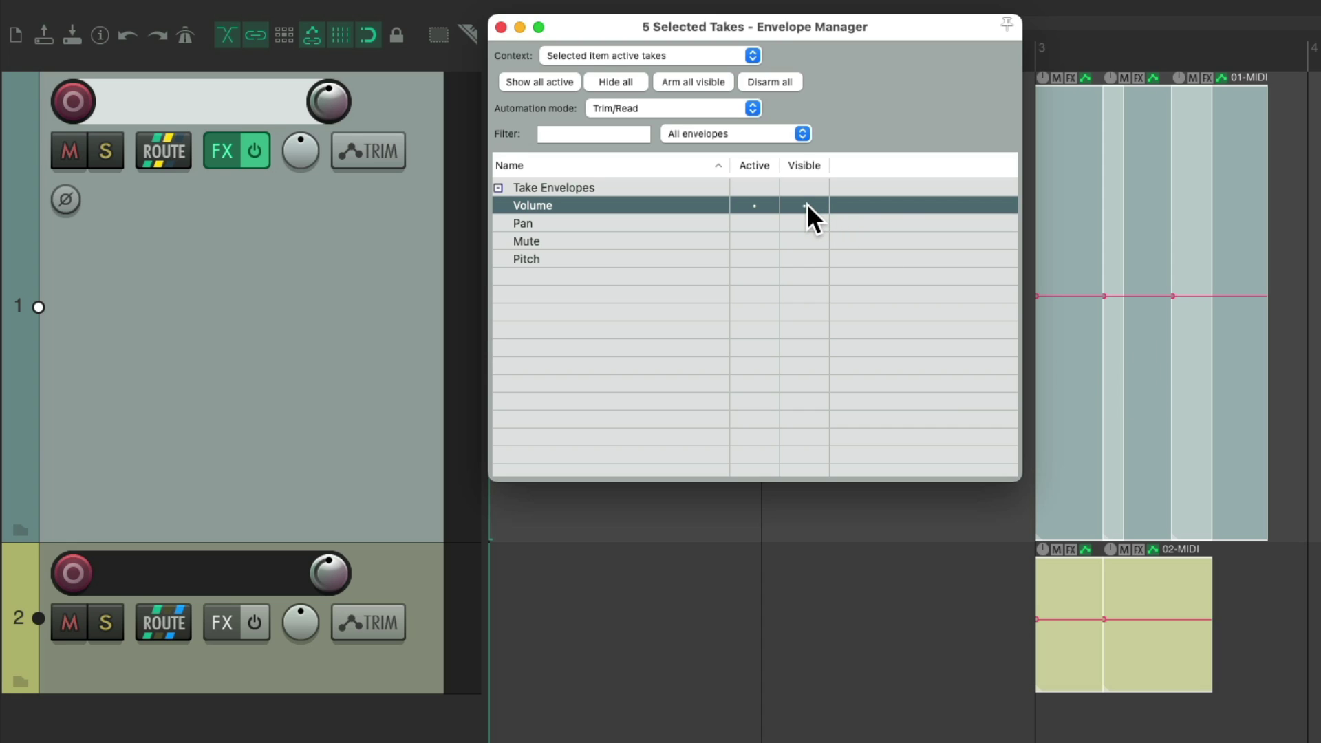
pyautogui.click(757, 222)
pyautogui.click(761, 240)
pyautogui.click(760, 258)
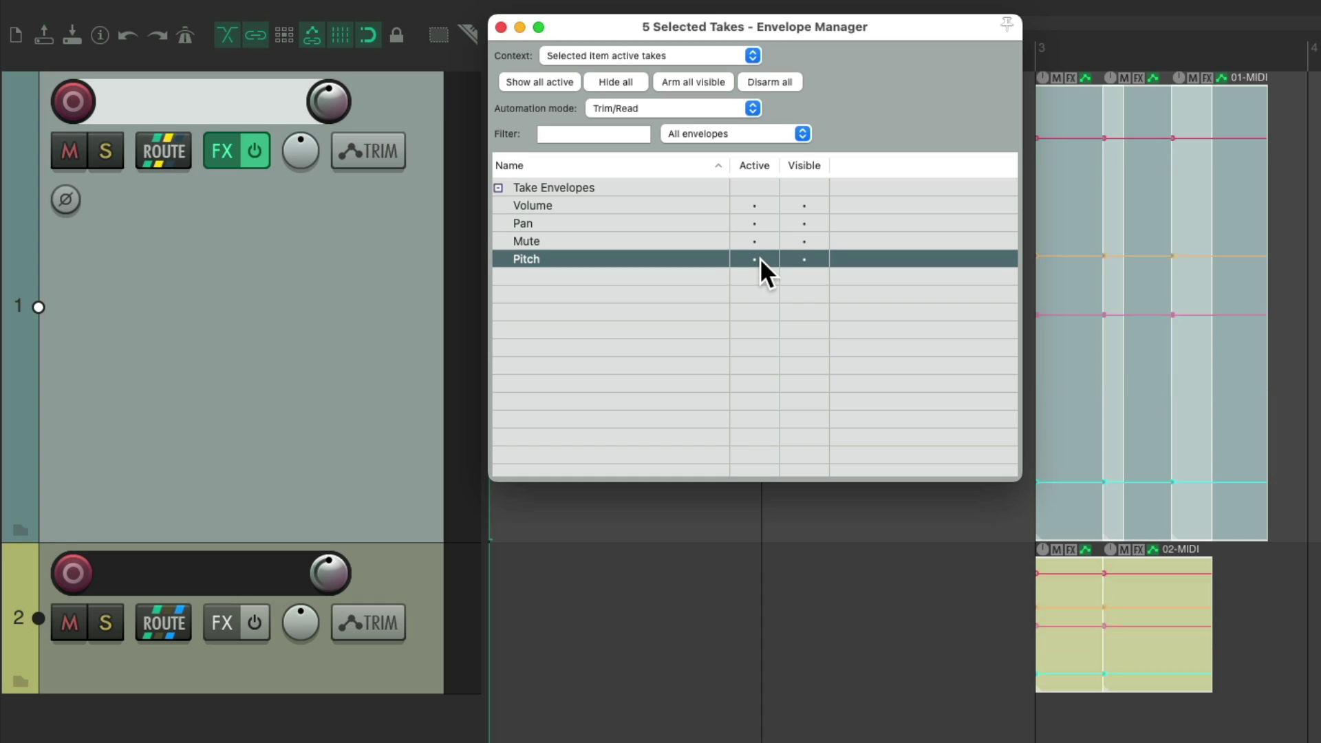
pyautogui.click(760, 258)
pyautogui.click(761, 242)
pyautogui.click(762, 227)
pyautogui.click(766, 207)
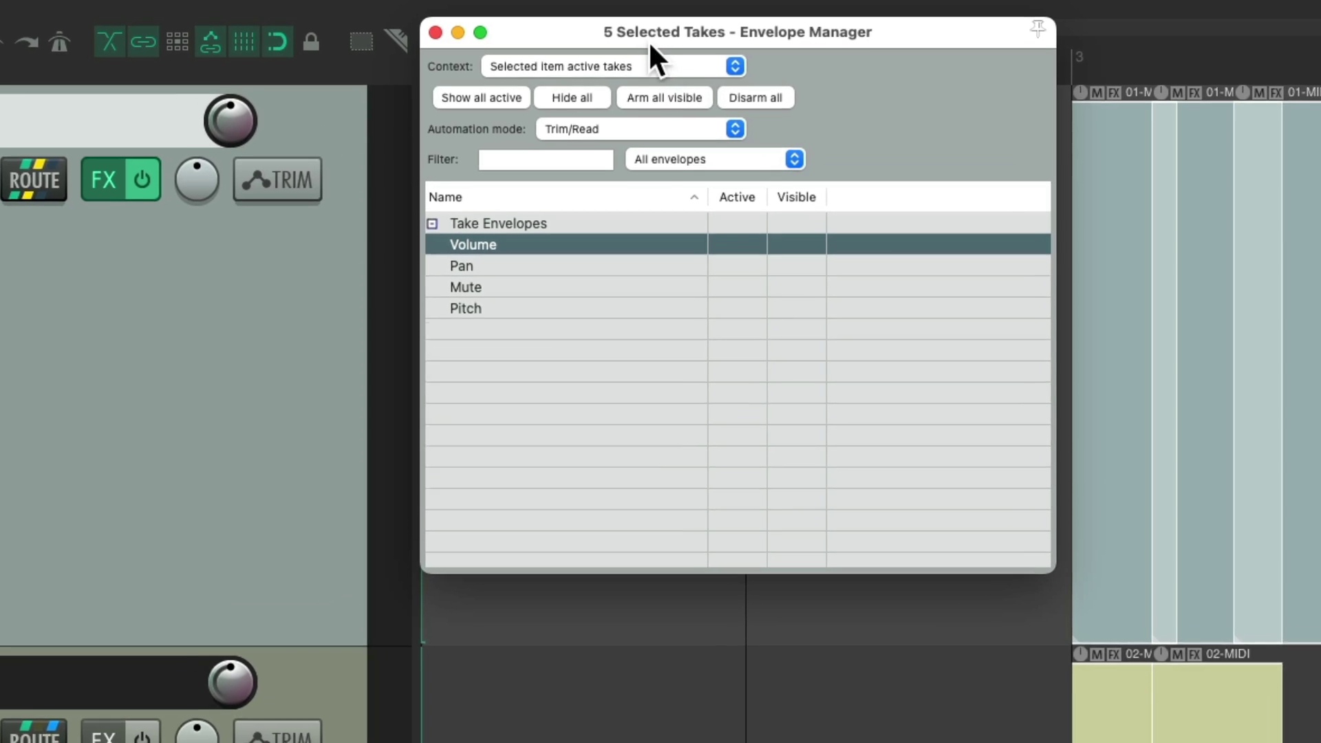
# Set the Envelope Manager context to Selected tracks and dock it in the Docker beside the Big Clock
pyautogui.click(688, 52)
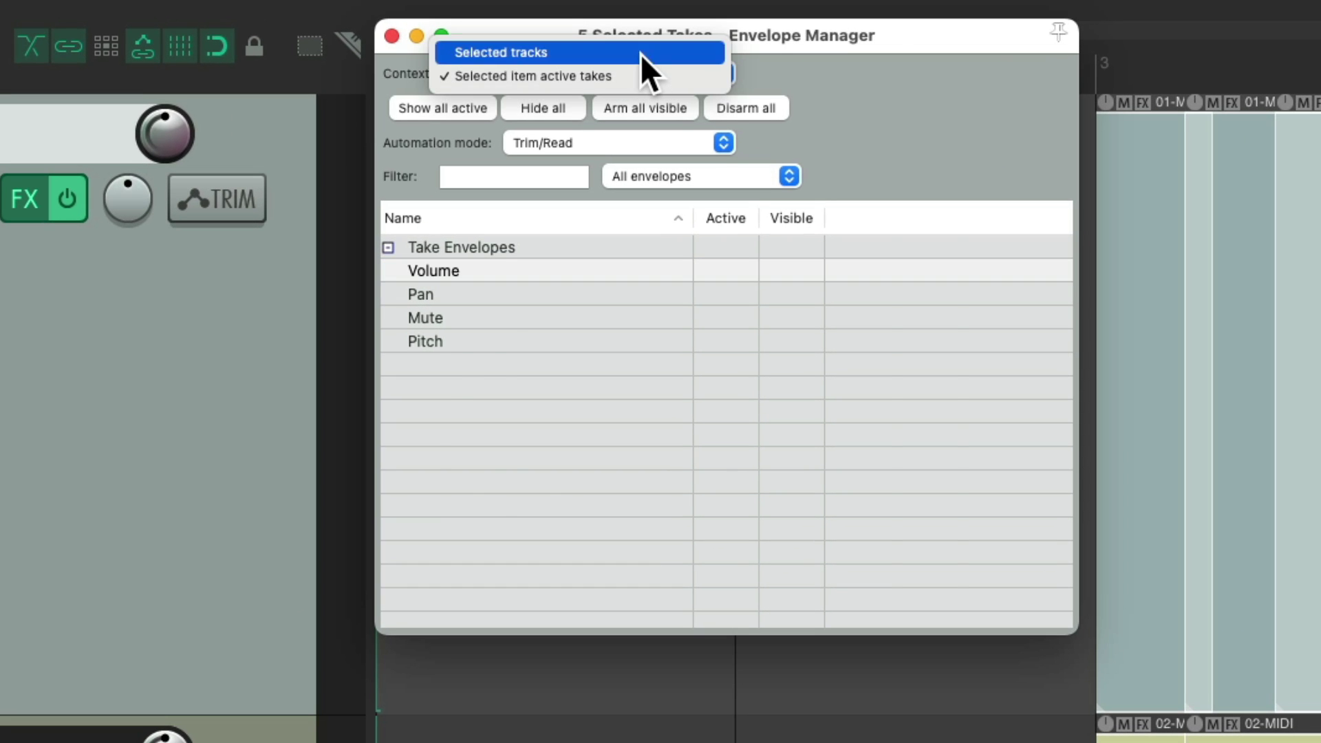
pyautogui.click(641, 54)
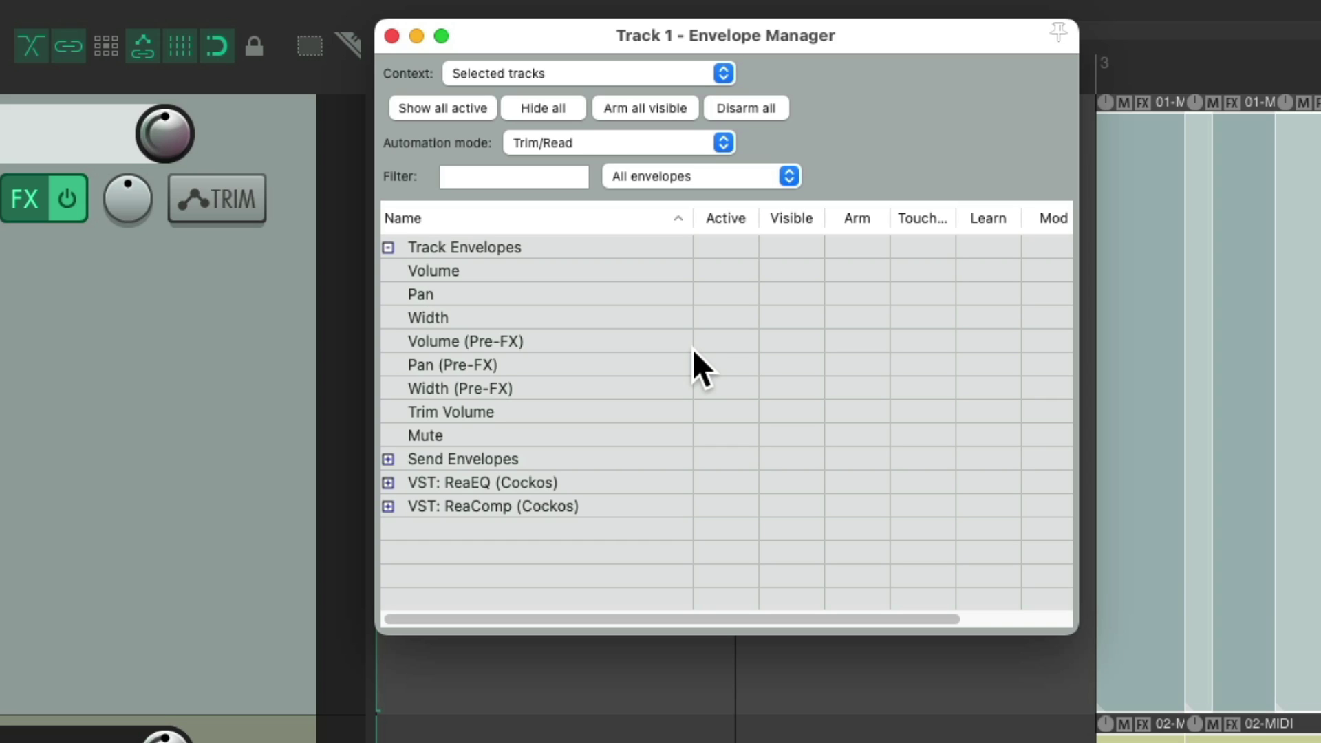
pyautogui.rightClick(831, 147)
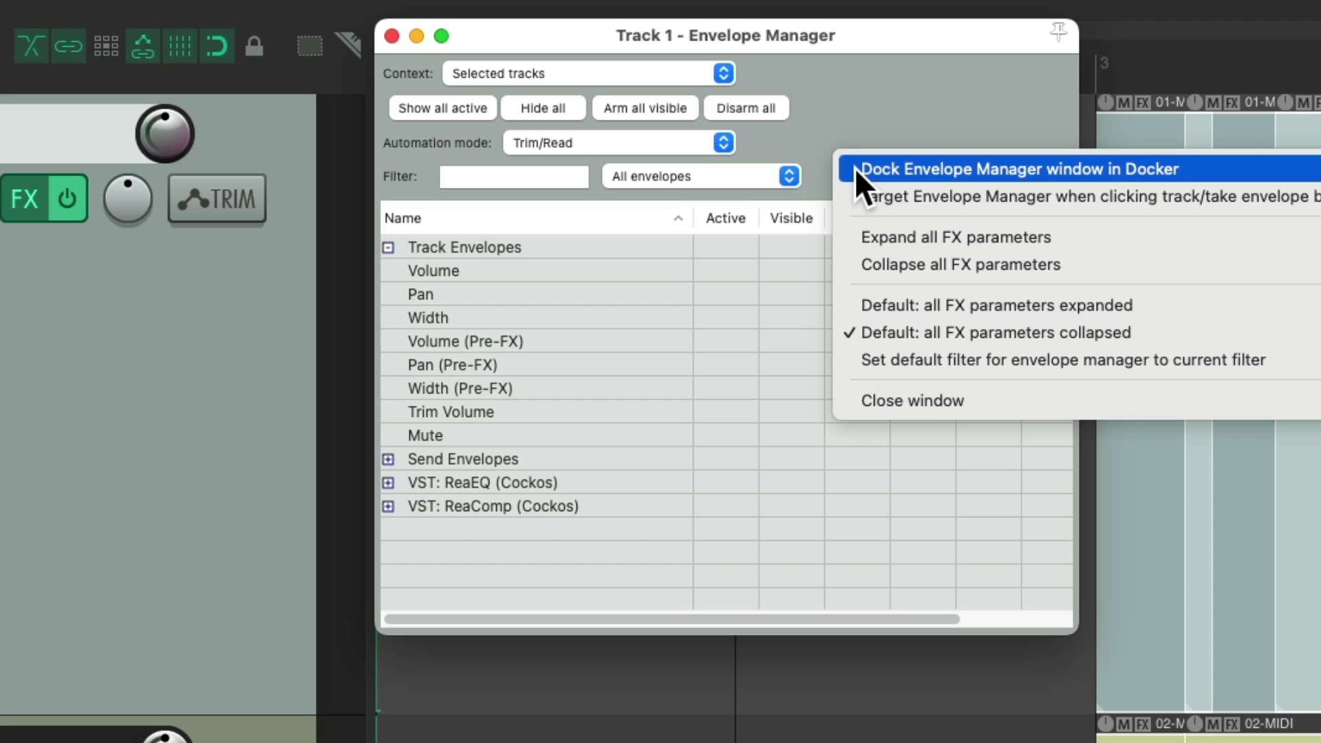
pyautogui.click(855, 168)
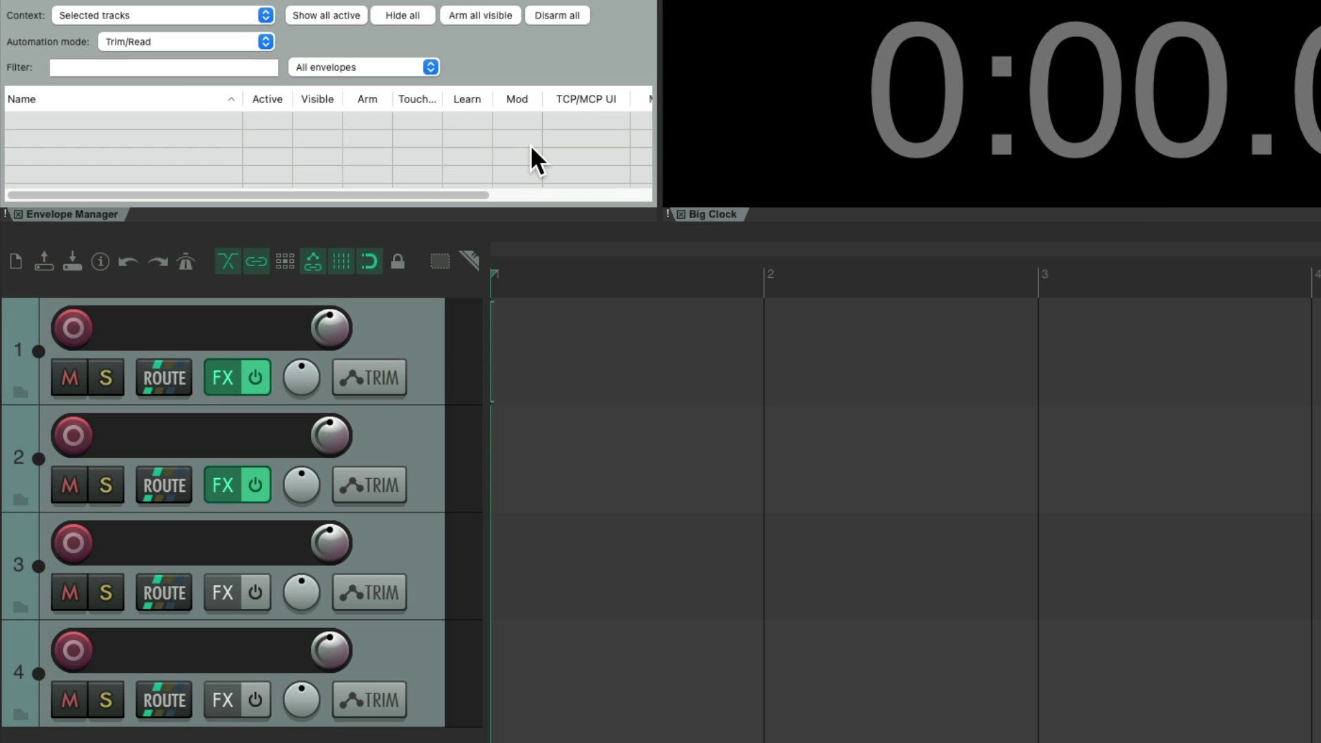
# On track 1, activate and arm the Volume envelope, then hide its lane
pyautogui.click(414, 324)
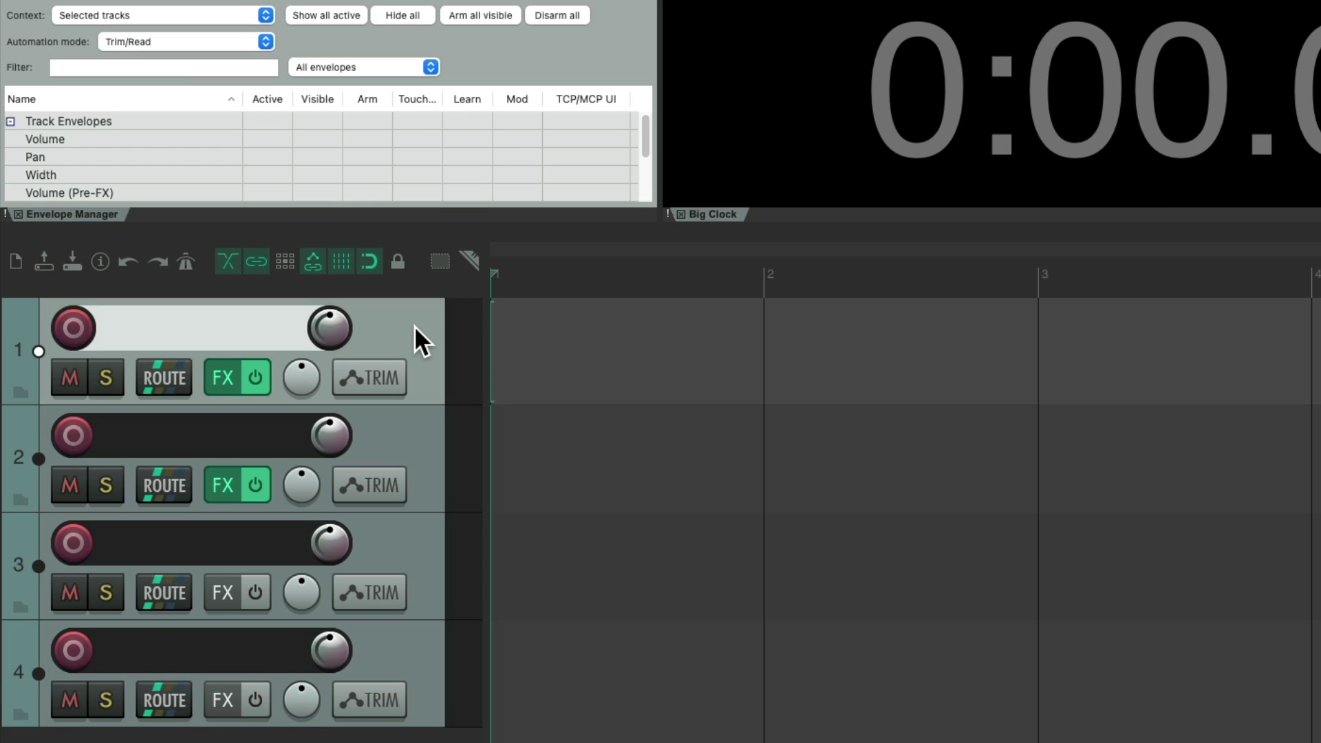
pyautogui.click(278, 137)
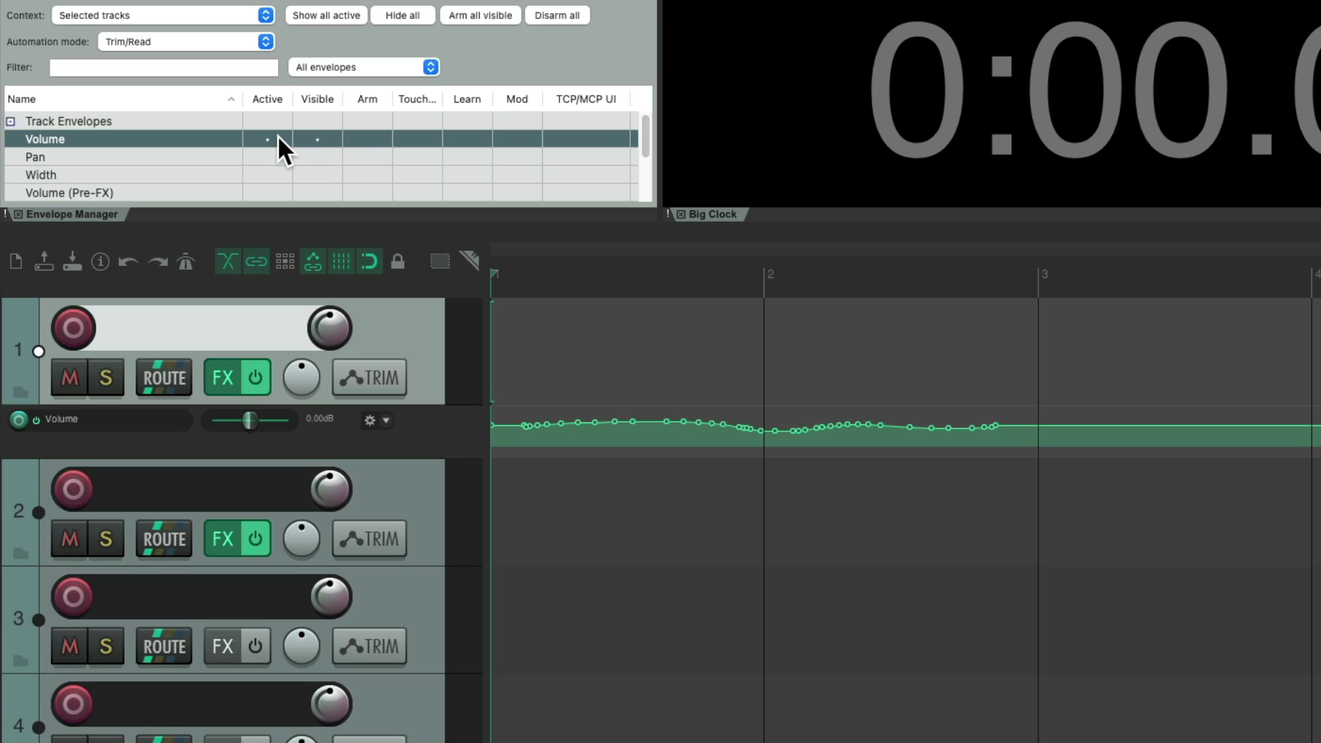
pyautogui.click(382, 137)
pyautogui.click(329, 137)
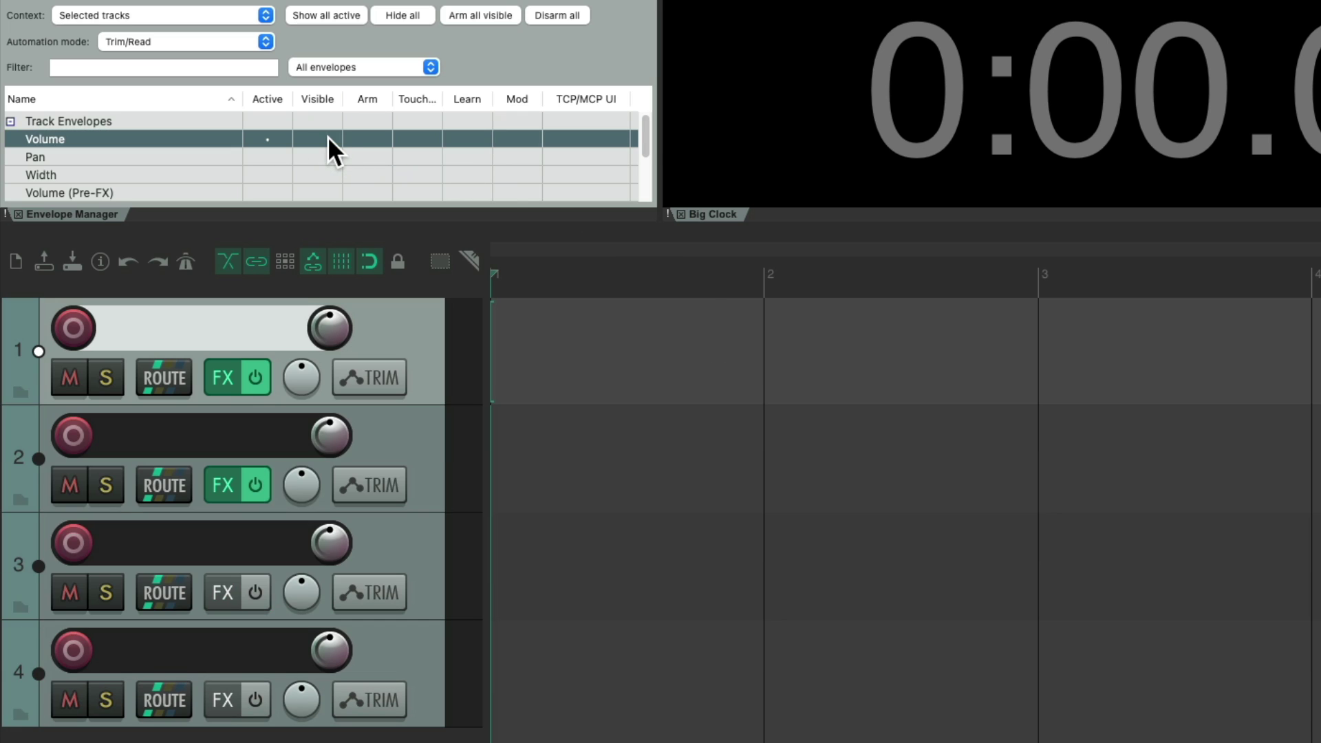
# Activate and arm track 1's Pan envelope, draw freehand Pan points, then deactivate it
pyautogui.click(285, 157)
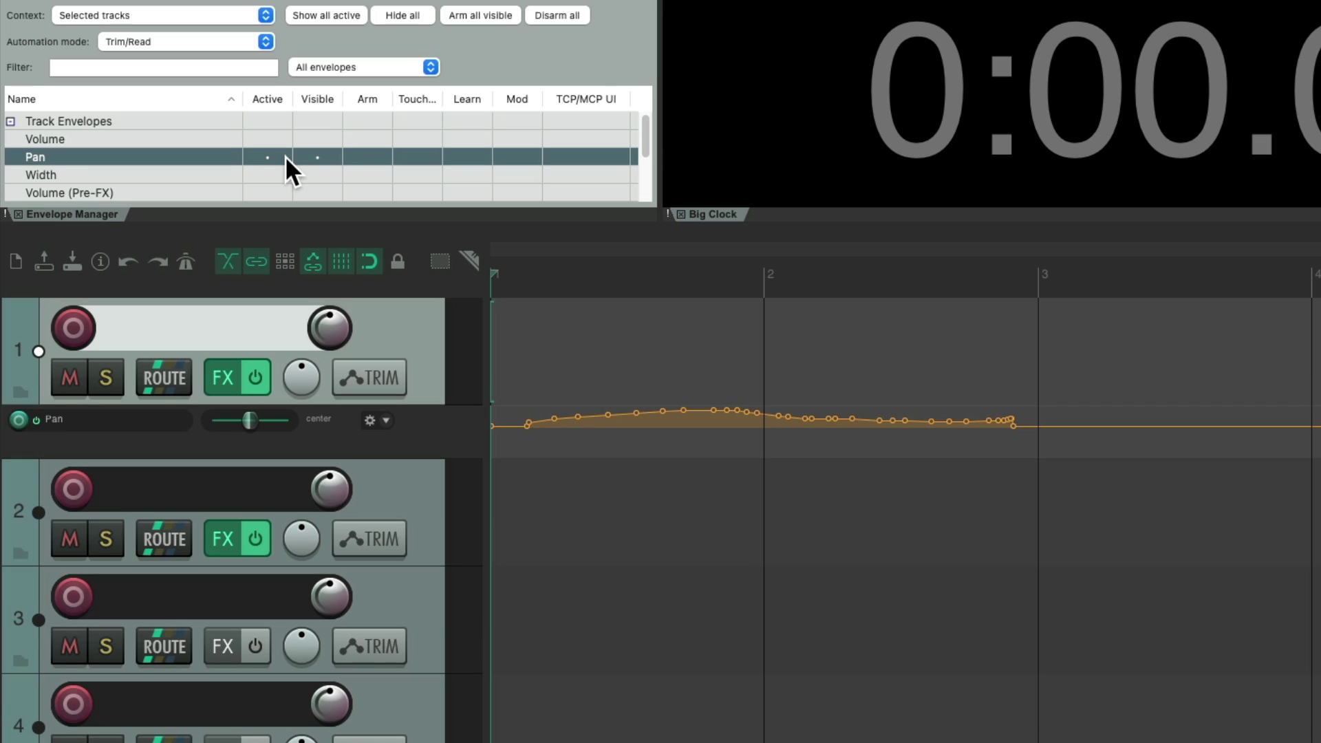
pyautogui.click(369, 157)
pyautogui.moveTo(549, 428); pyautogui.dragTo(709, 422)
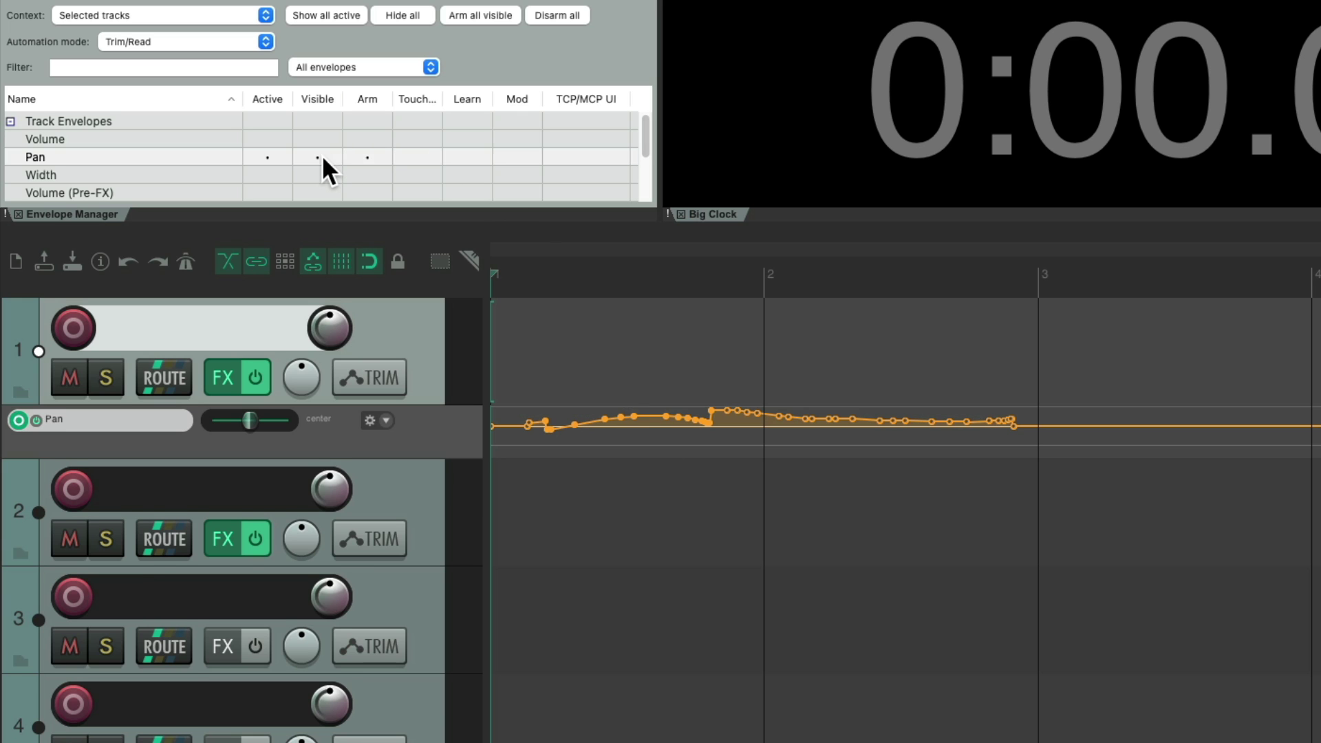
pyautogui.click(262, 157)
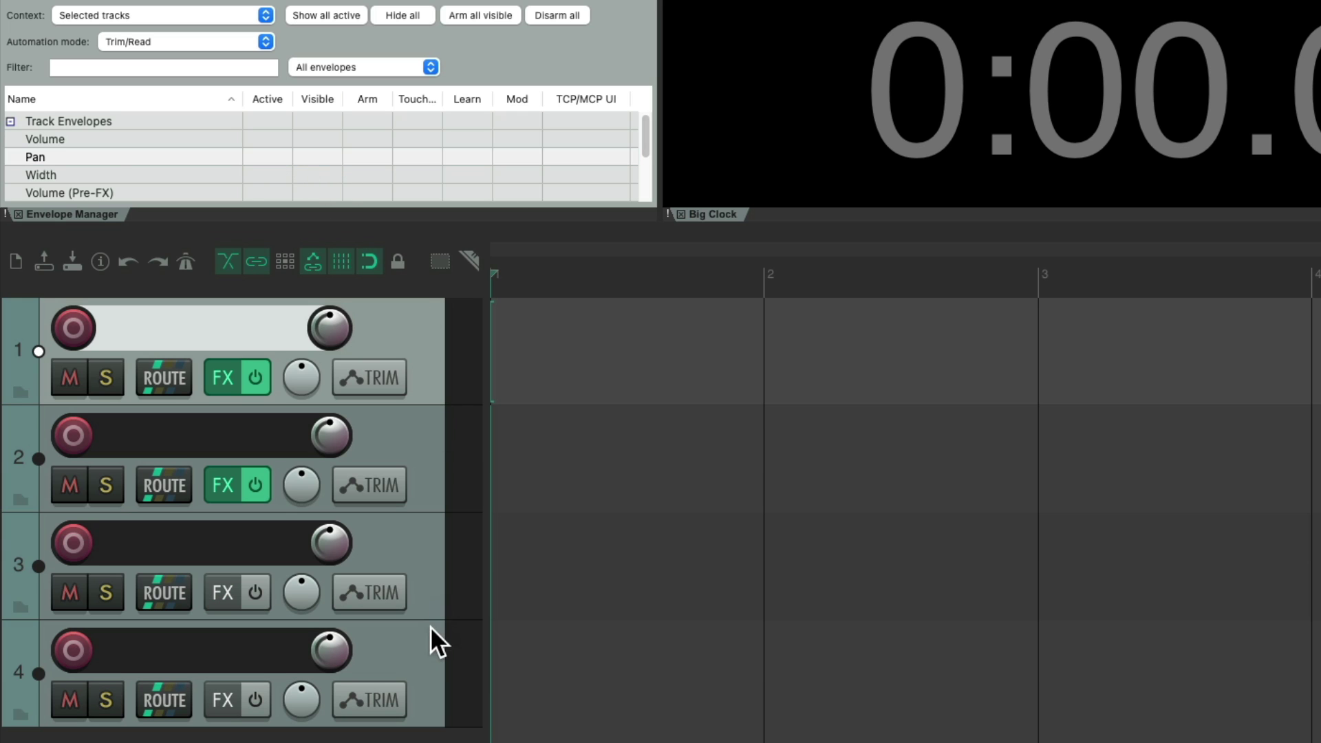
# Activate Volume envelopes on all four tracks and draw freehand volume curves on tracks 2 and 3
pyautogui.keyDown('shift'); pyautogui.click(431, 627); pyautogui.keyUp('shift')
pyautogui.click(269, 132)
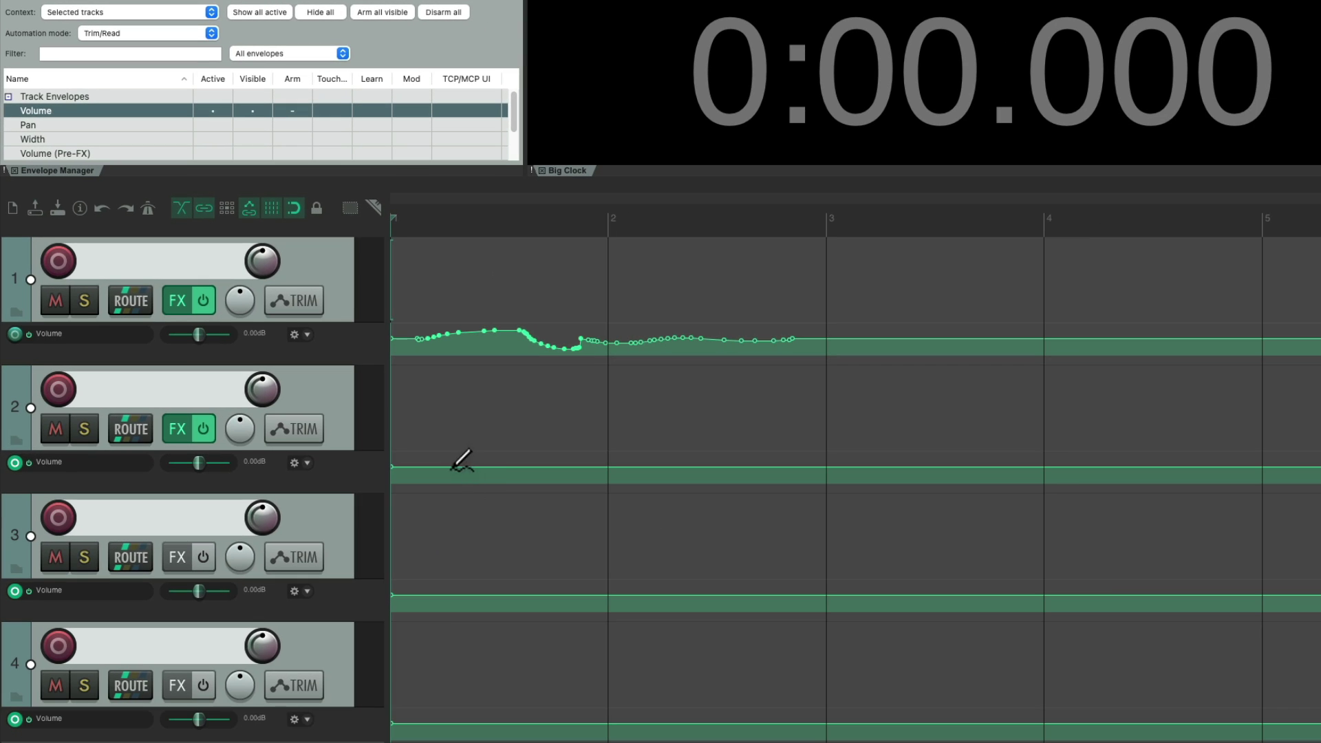
pyautogui.moveTo(570, 574); pyautogui.dragTo(761, 596)
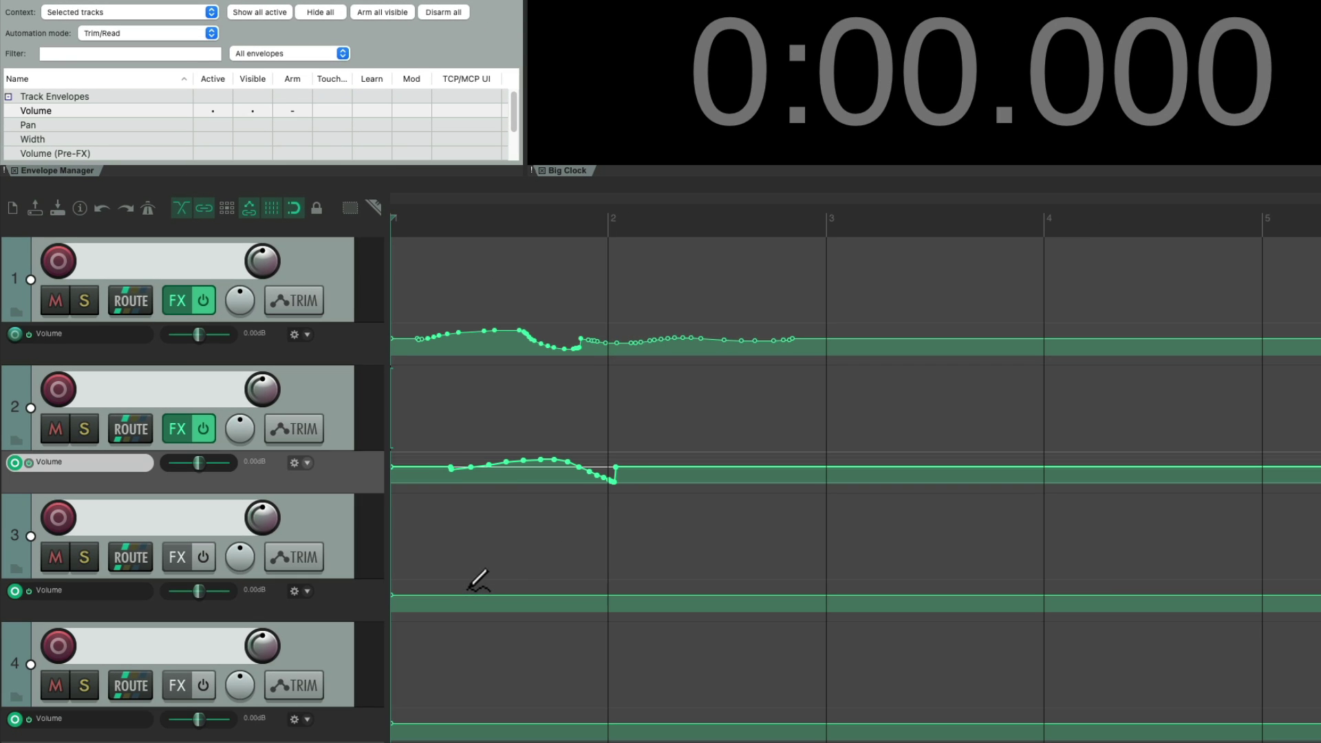
pyautogui.moveTo(468, 589); pyautogui.dragTo(565, 592)
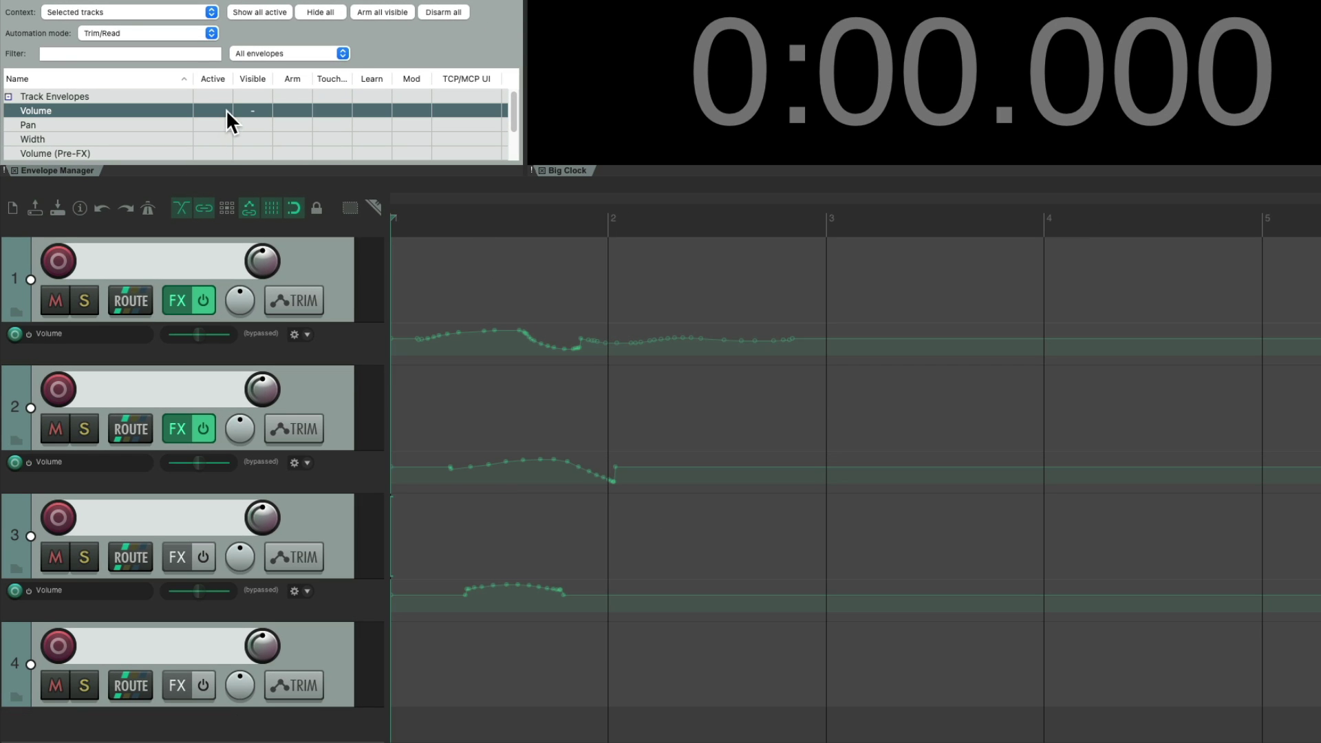
# Bypass the Volume envelopes, swap their lanes for visible Pan lanes, and draw a pan curve on track 2
pyautogui.click(213, 125)
pyautogui.click(253, 110)
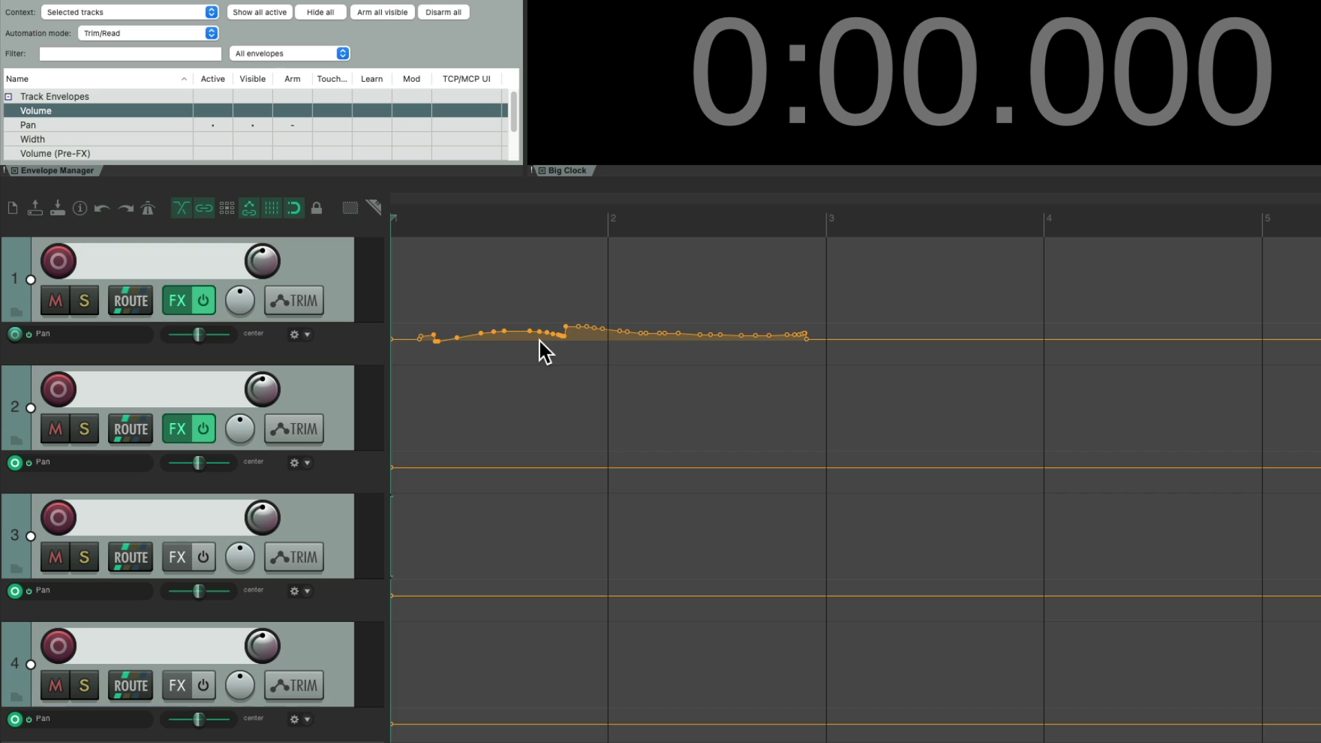
pyautogui.moveTo(445, 468)
pyautogui.mouseDown()
pyautogui.moveTo(474, 456)
pyautogui.moveTo(597, 482)
pyautogui.mouseUp()
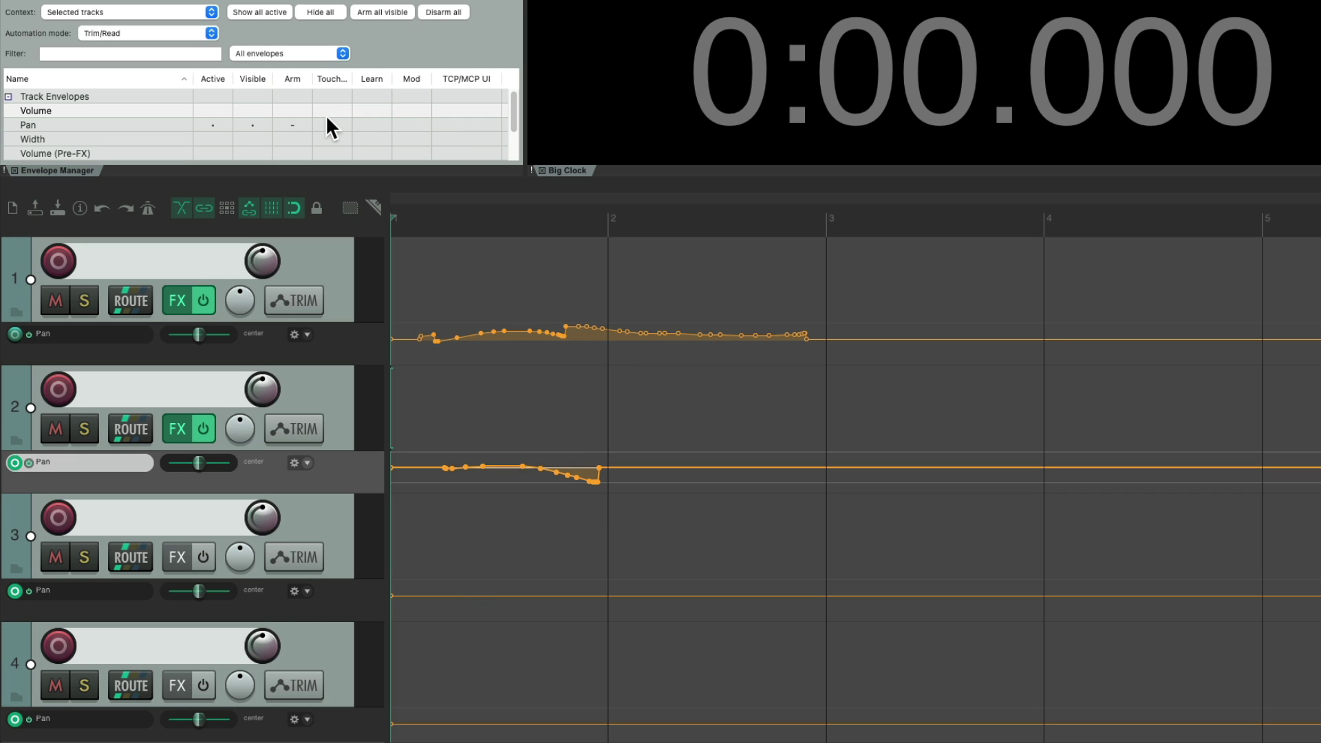
# Disarm the Pan envelopes on all tracks, then toggle their visibility and bypass off and on
pyautogui.click(302, 123)
pyautogui.click(300, 118)
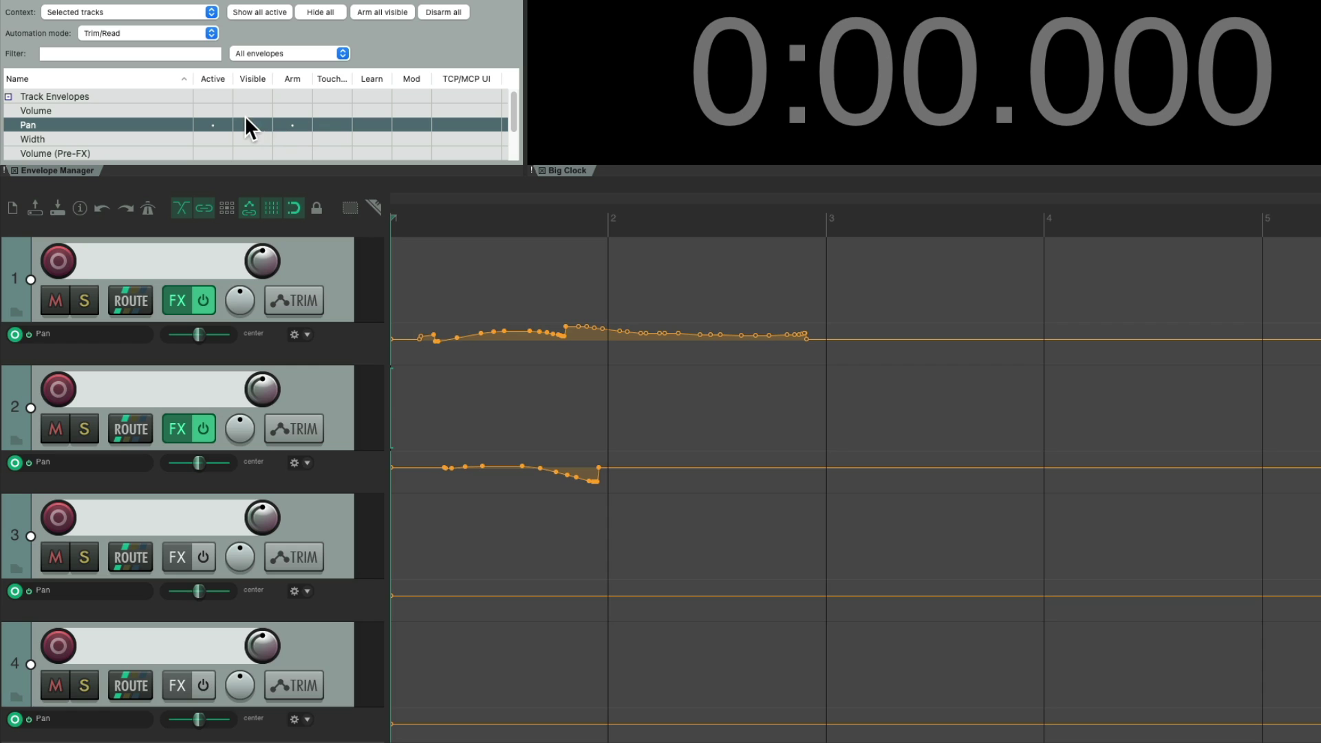
pyautogui.click(258, 121)
pyautogui.click(259, 122)
pyautogui.click(223, 124)
pyautogui.click(223, 124)
# Deactivate the Pan envelopes to remove all lanes, then undock the Envelope Manager into a floating window
pyautogui.click(221, 126)
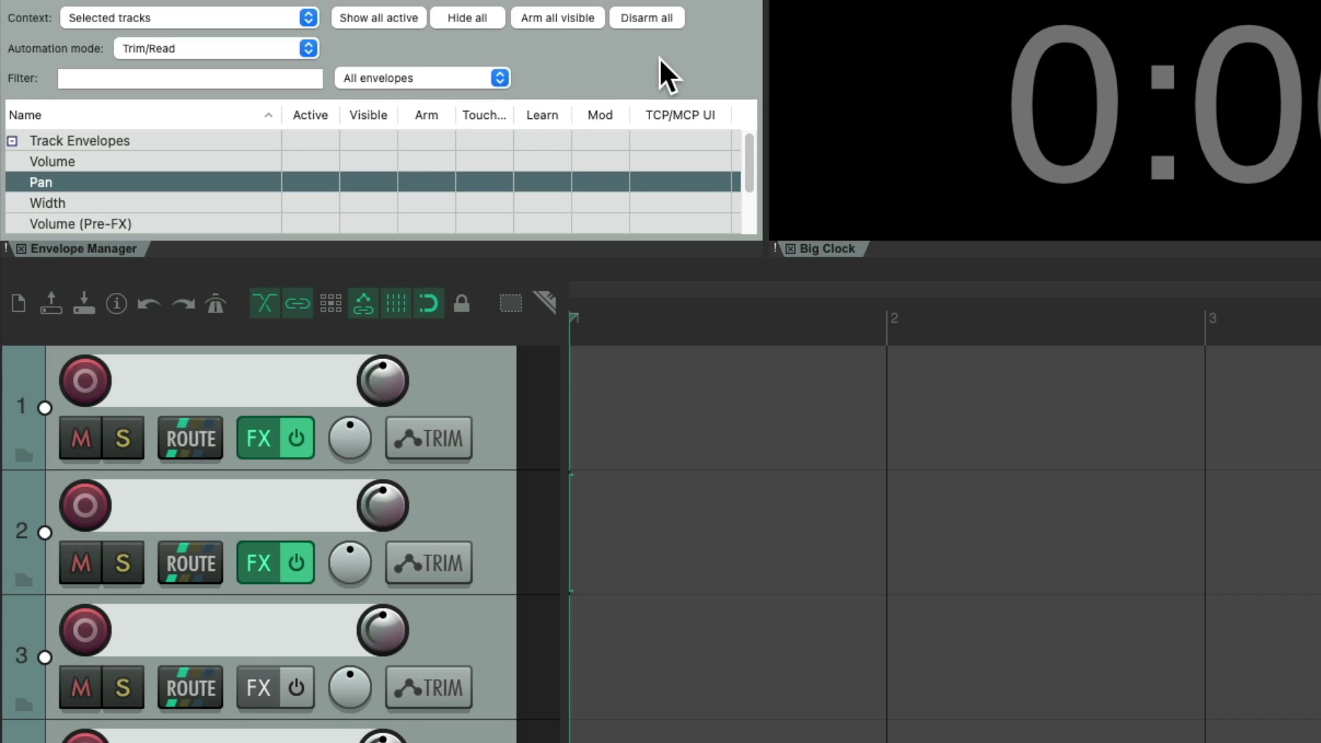
pyautogui.rightClick(451, 39)
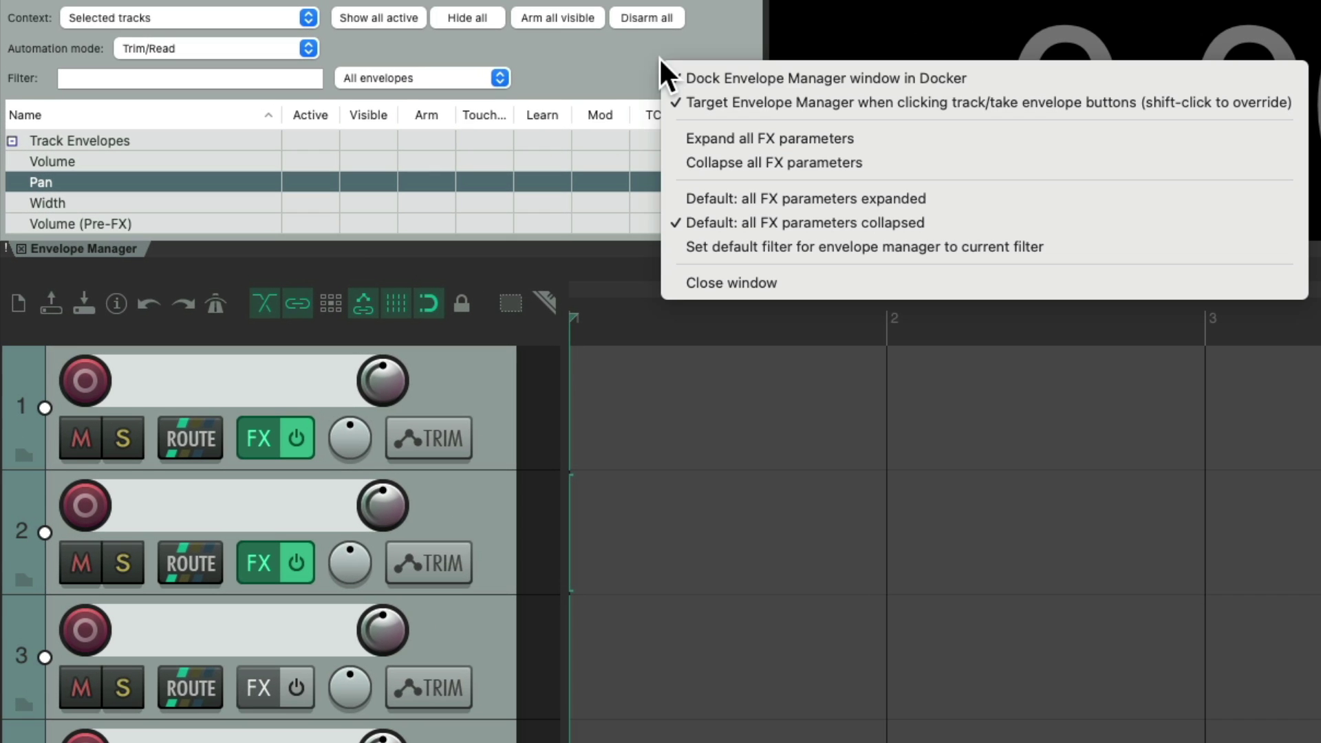
pyautogui.click(673, 75)
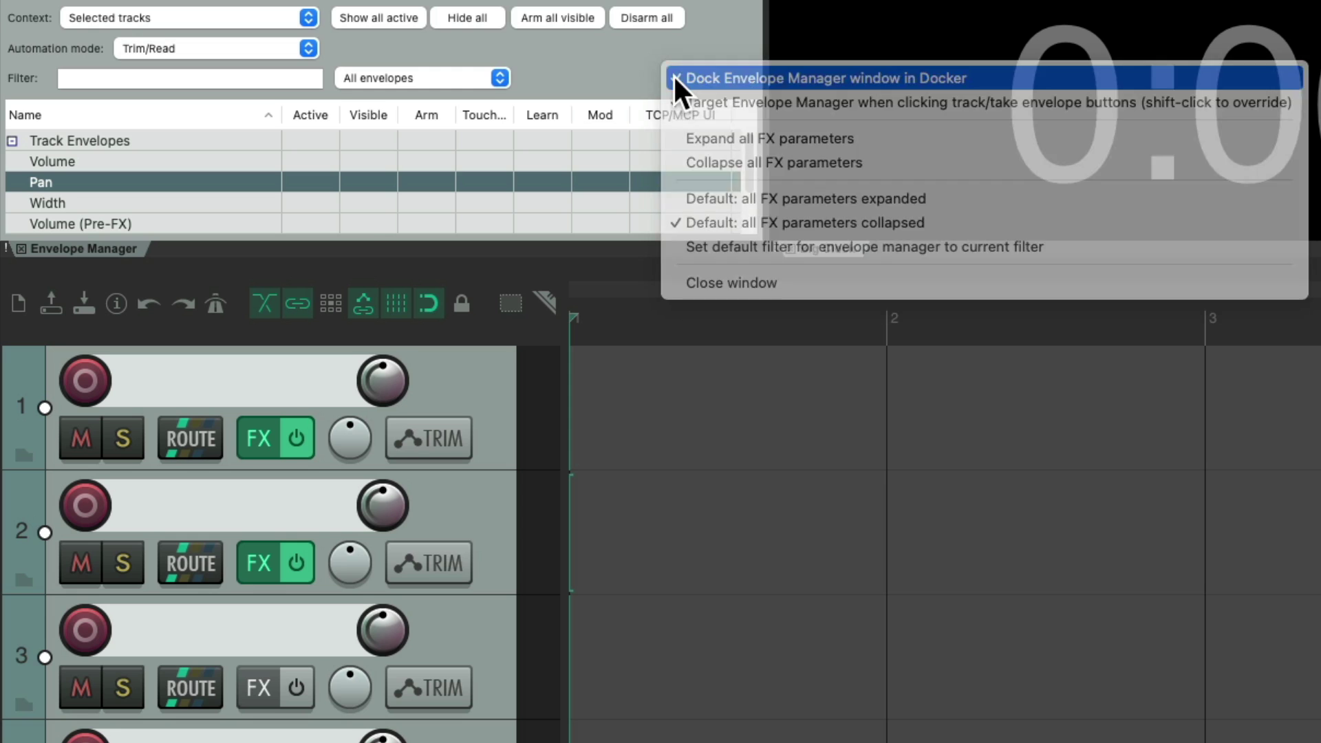